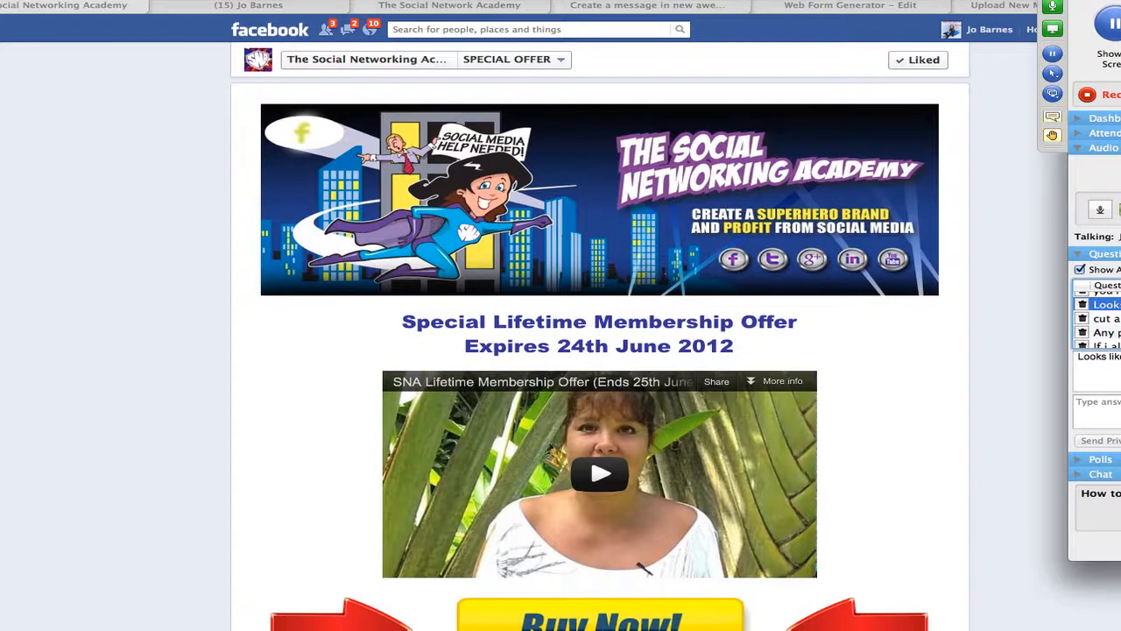
Step: Read the attendee questions about packages, someone being confused, and joining in relation to offline clients
{"action": "left_click", "coordinate": [1107, 333]}
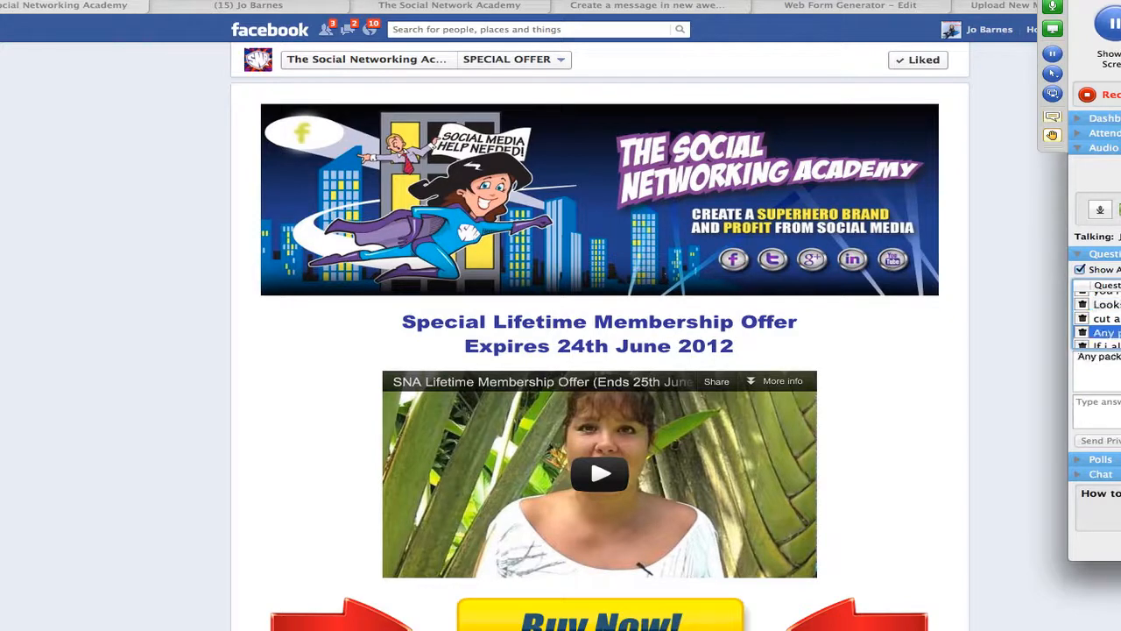
{"action": "scroll", "coordinate": [1106, 320], "scroll_direction": "down", "scroll_amount": 5}
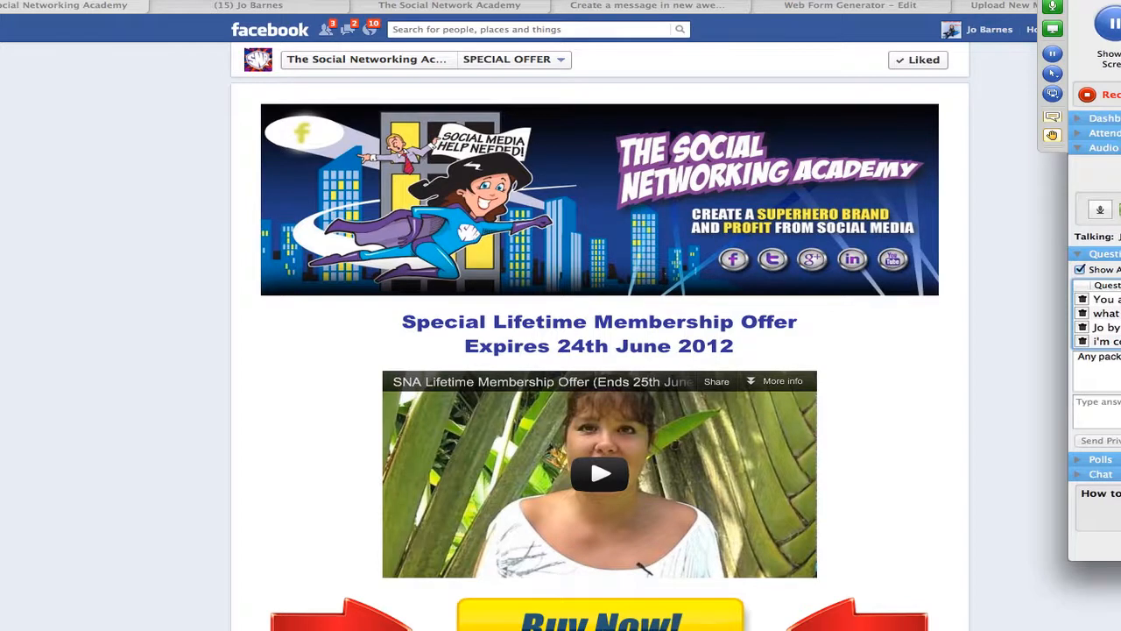
{"action": "left_click", "coordinate": [1107, 328]}
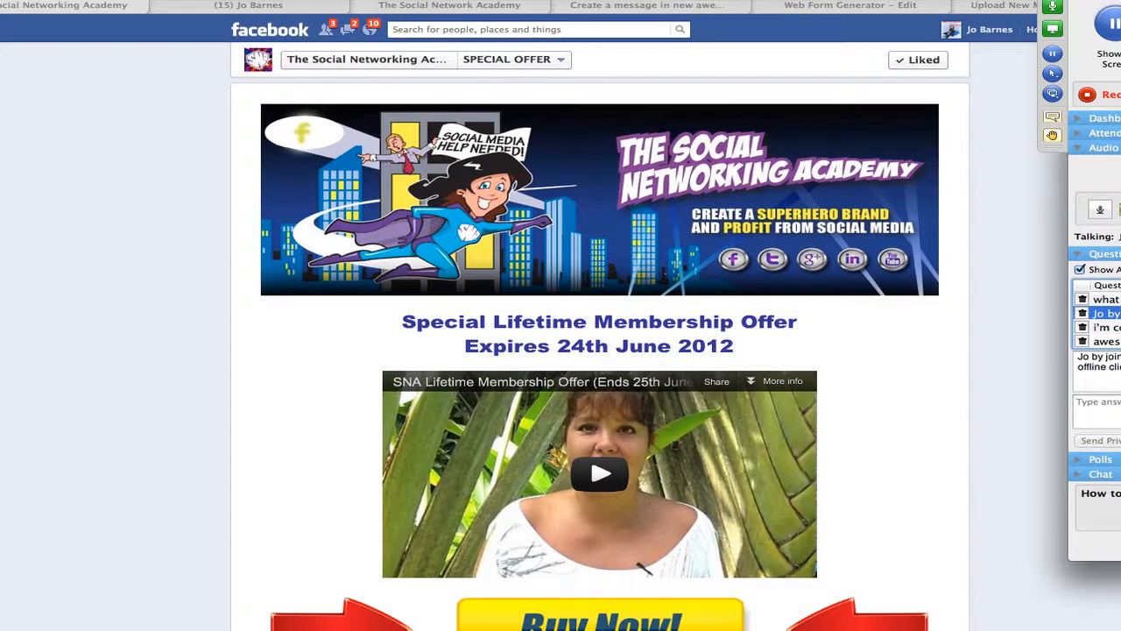
{"action": "left_click", "coordinate": [1106, 327]}
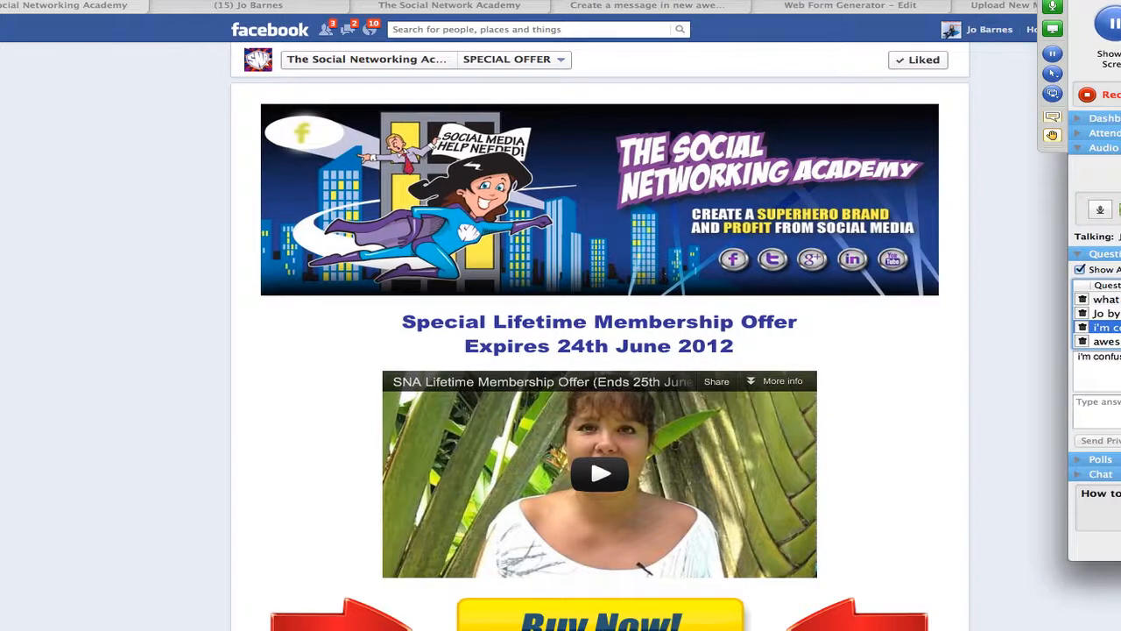
{"action": "left_click", "coordinate": [1106, 314]}
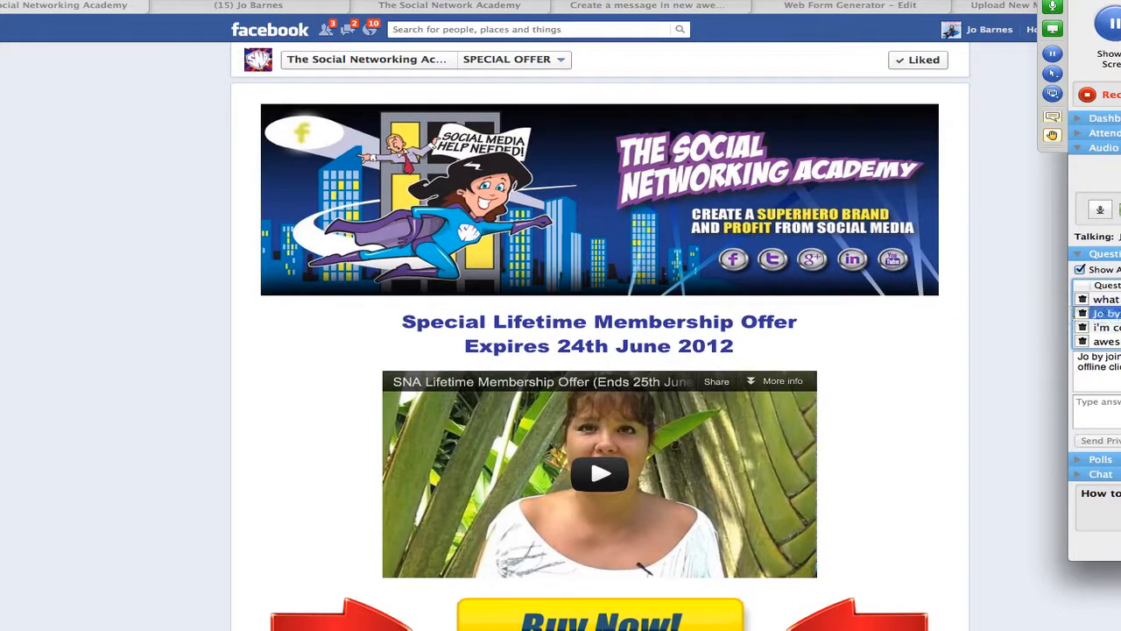
{"action": "left_click", "coordinate": [1106, 312]}
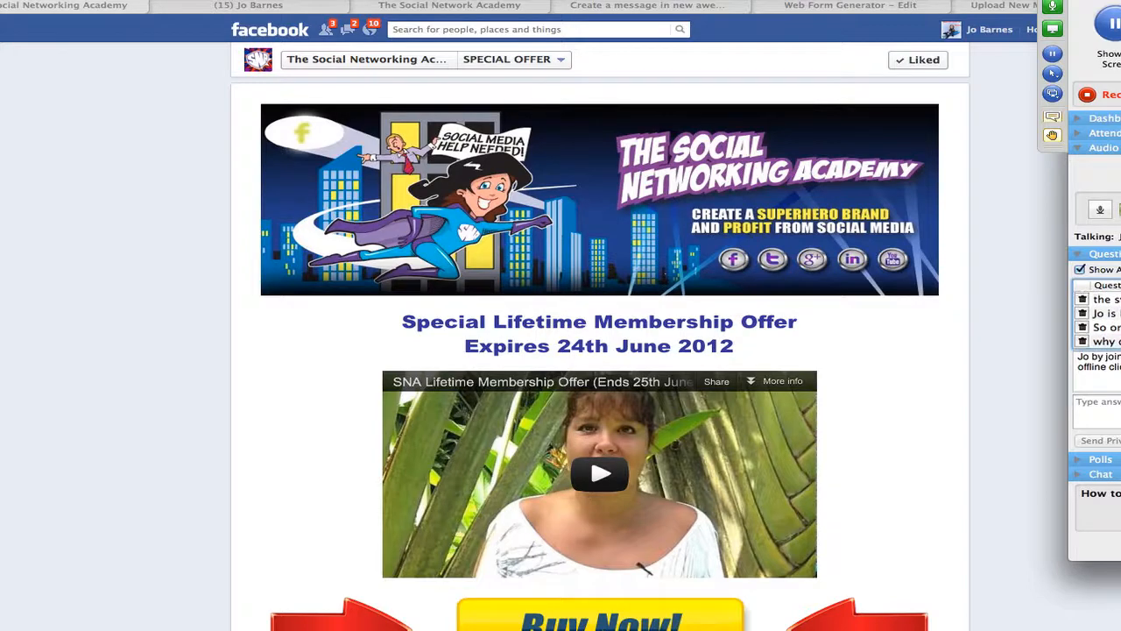
Step: Read the attendee question about getting access for a one-time $297 and the neighbouring one mentioning a camera
{"action": "left_click", "coordinate": [1108, 327]}
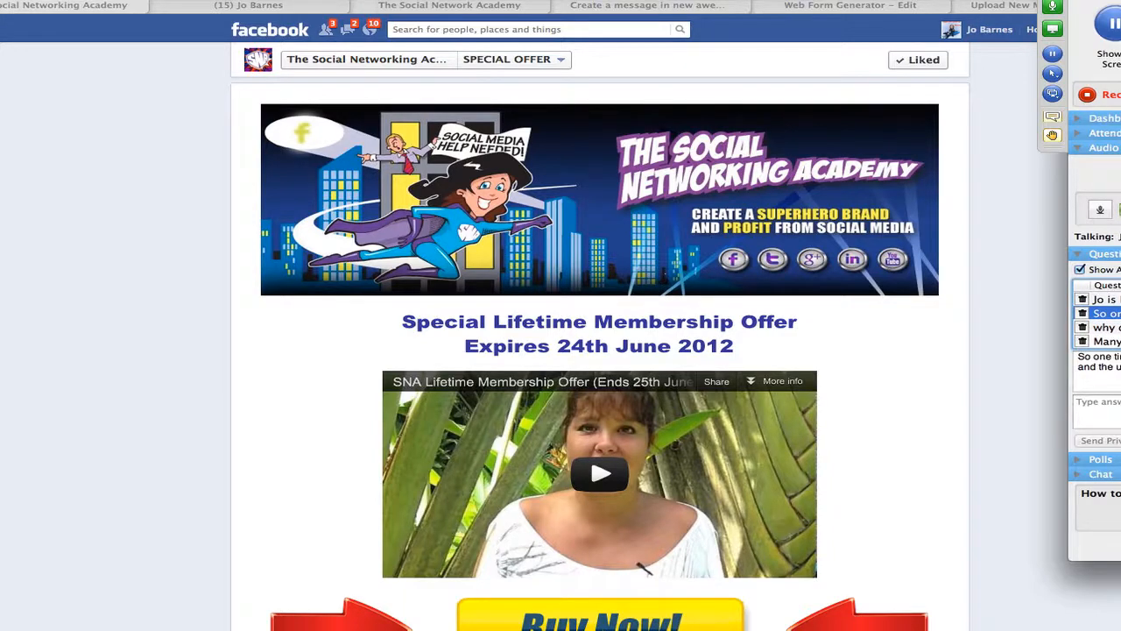
{"action": "left_click", "coordinate": [1107, 328]}
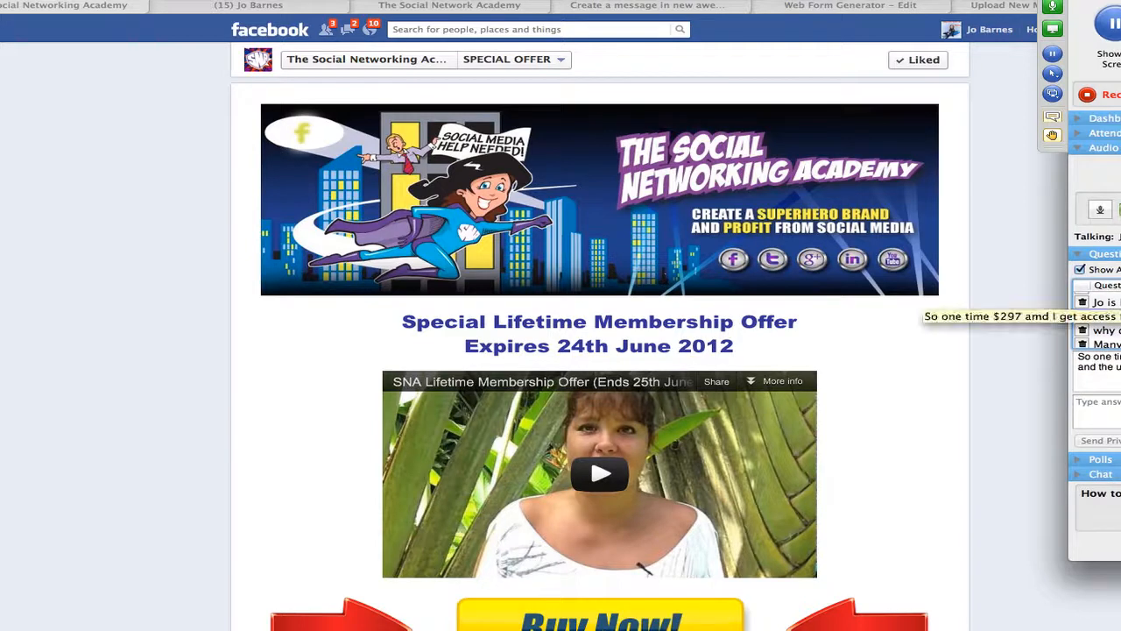
{"action": "left_click", "coordinate": [1107, 303]}
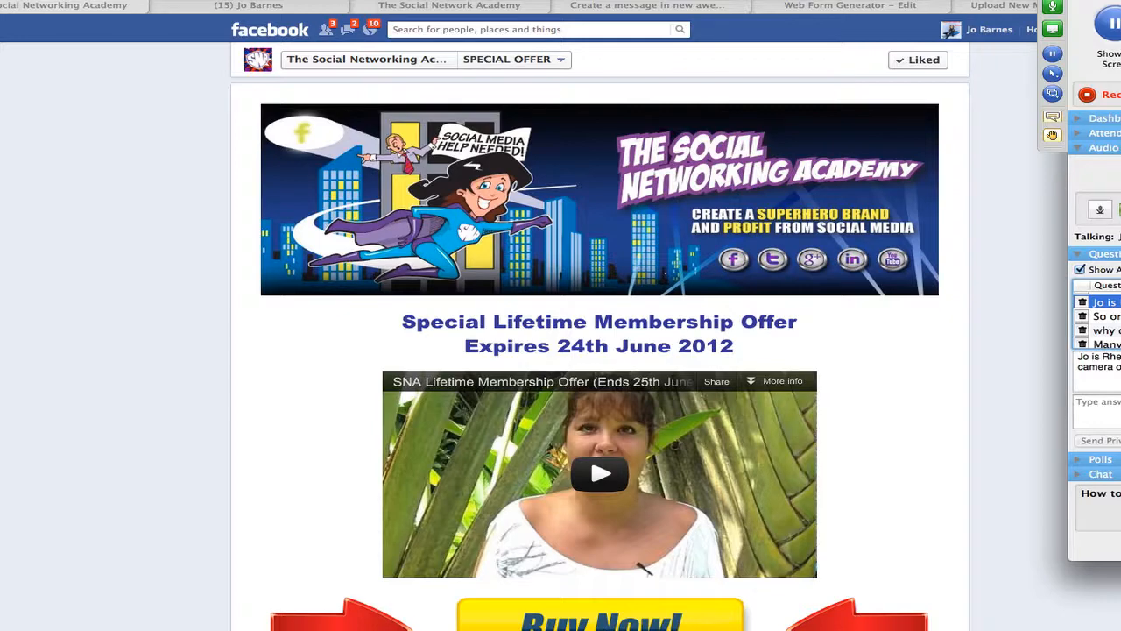
{"action": "scroll", "coordinate": [1106, 320], "scroll_direction": "down", "scroll_amount": 3}
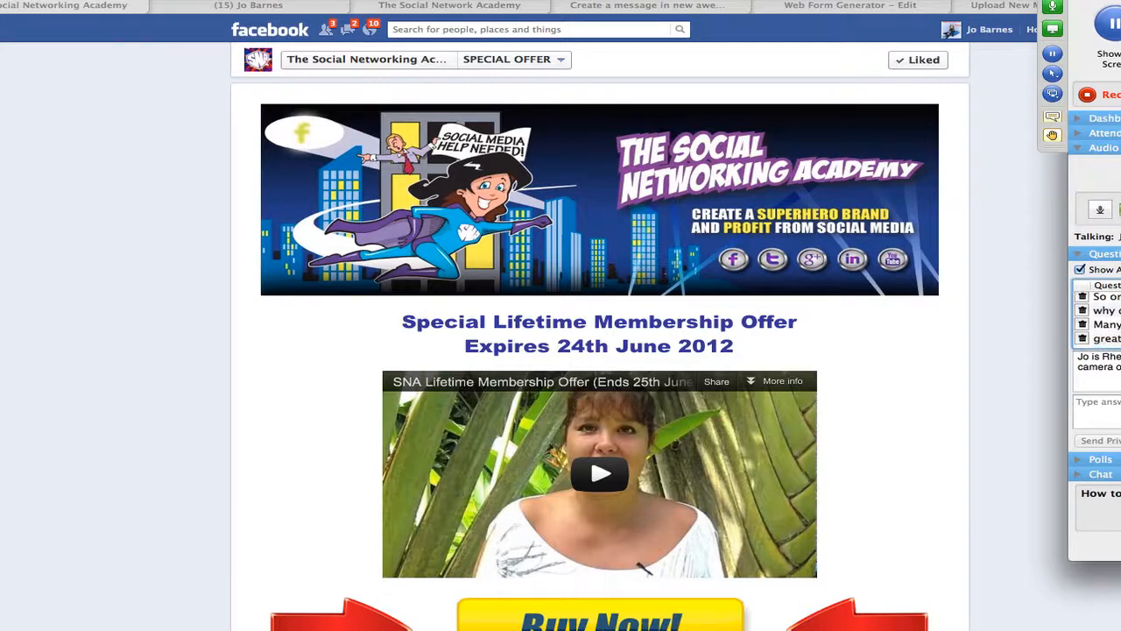
{"action": "scroll", "coordinate": [1106, 319], "scroll_direction": "down", "scroll_amount": 2}
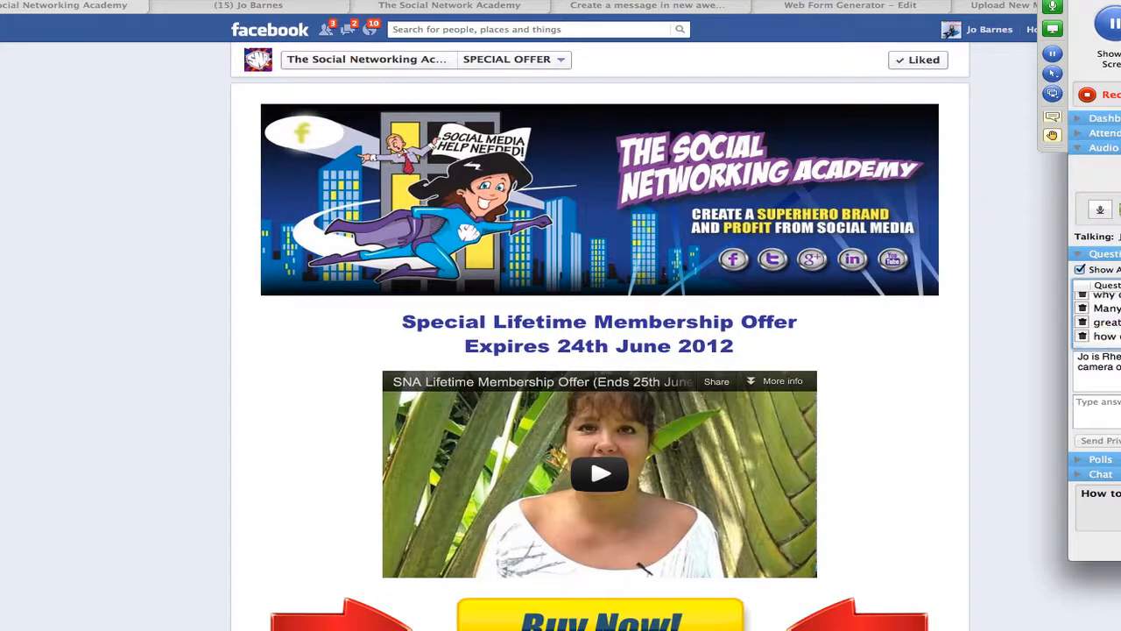
Step: Read through the newer attendee messages, from the "how can" question about a link to the "I have" comment mentioning great value
{"action": "left_click", "coordinate": [1107, 327]}
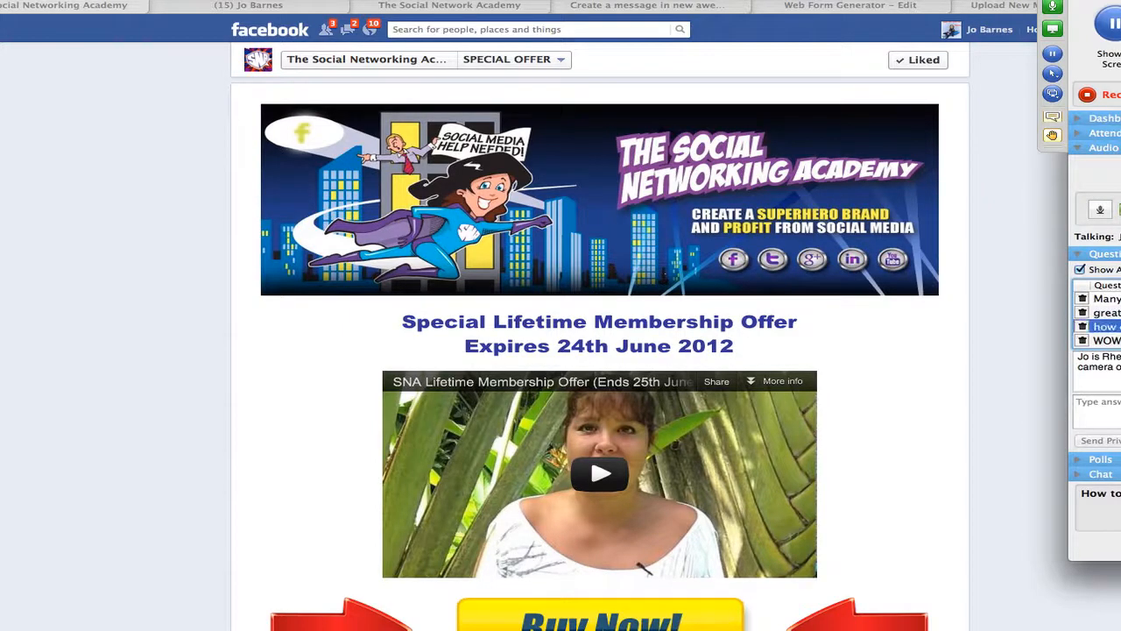
{"action": "scroll", "coordinate": [1108, 327], "scroll_direction": "down", "scroll_amount": 3}
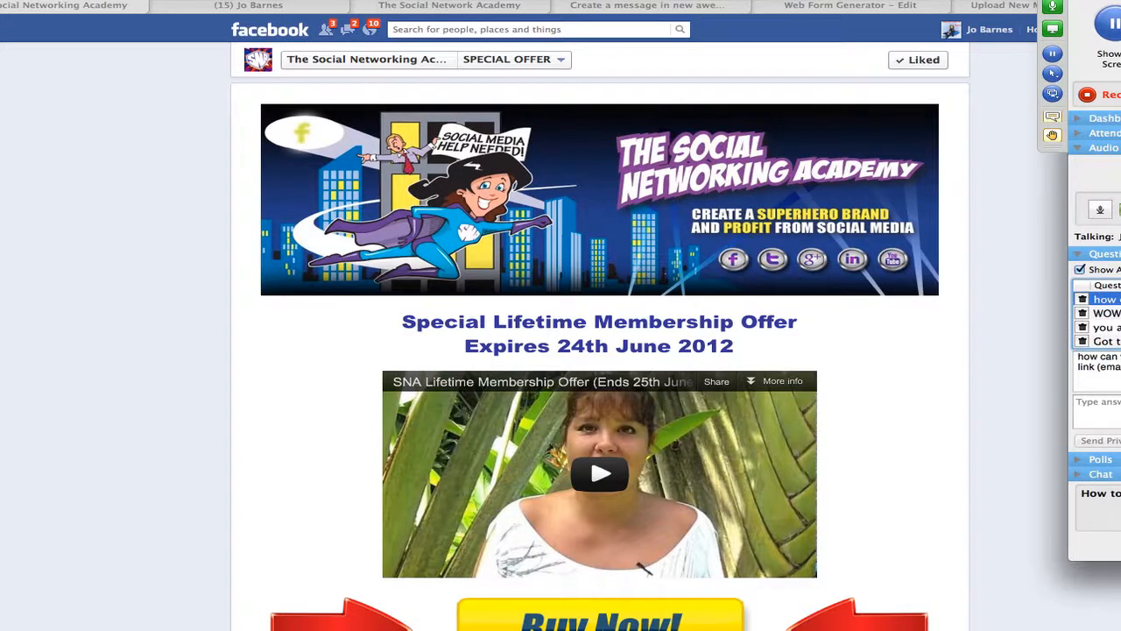
{"action": "left_click", "coordinate": [1107, 327]}
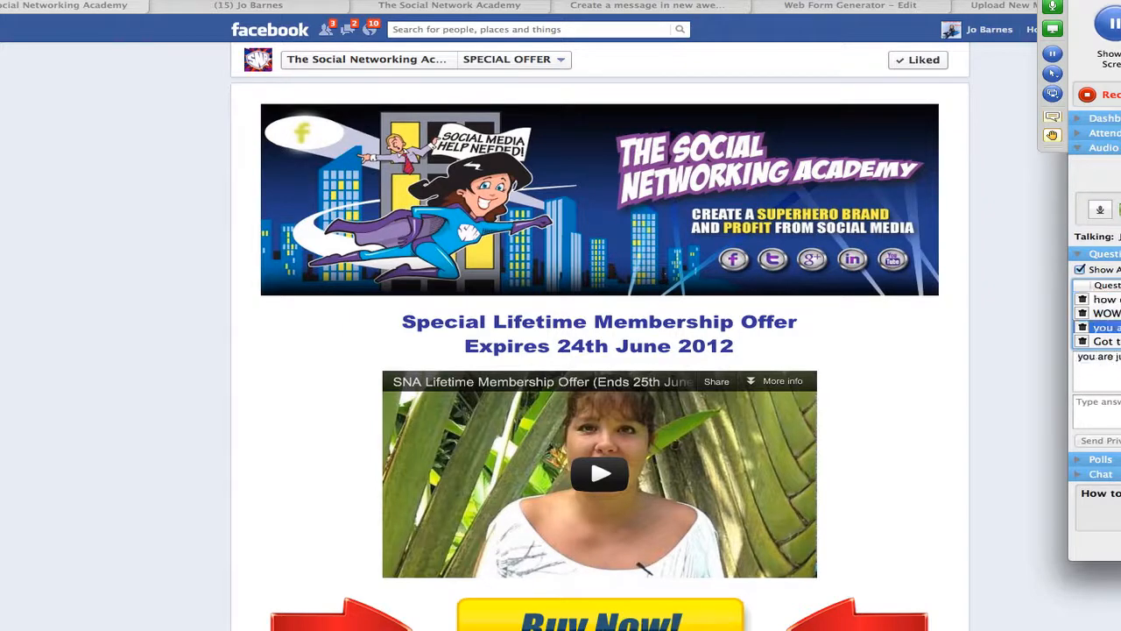
{"action": "scroll", "coordinate": [1107, 327], "scroll_direction": "down", "scroll_amount": 2}
{"action": "left_click", "coordinate": [1107, 314]}
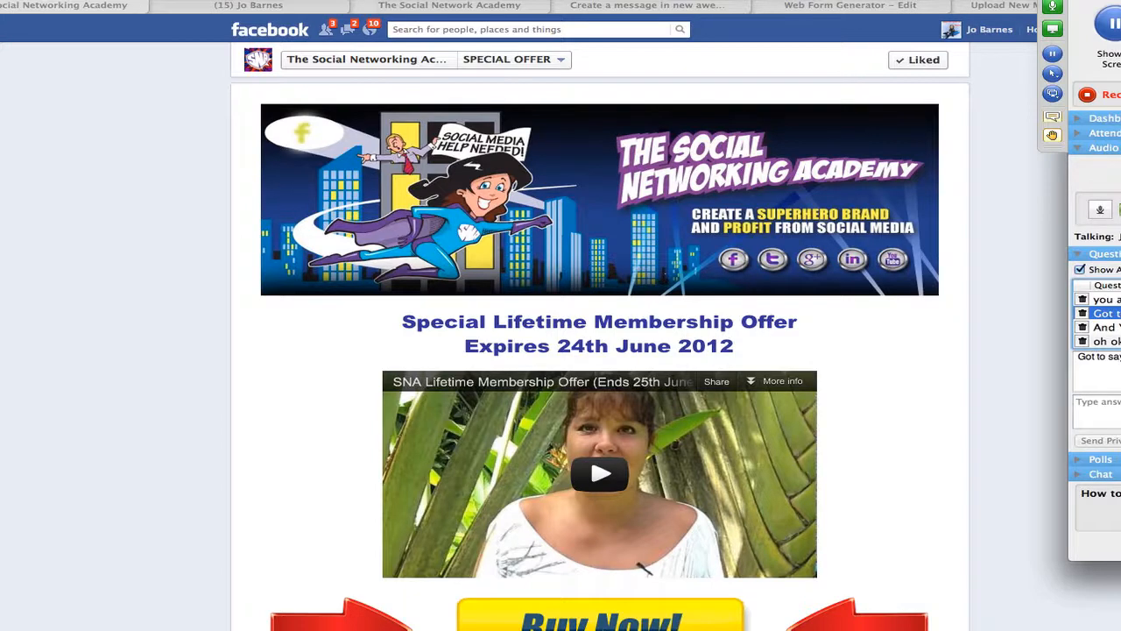
{"action": "left_click", "coordinate": [1108, 327]}
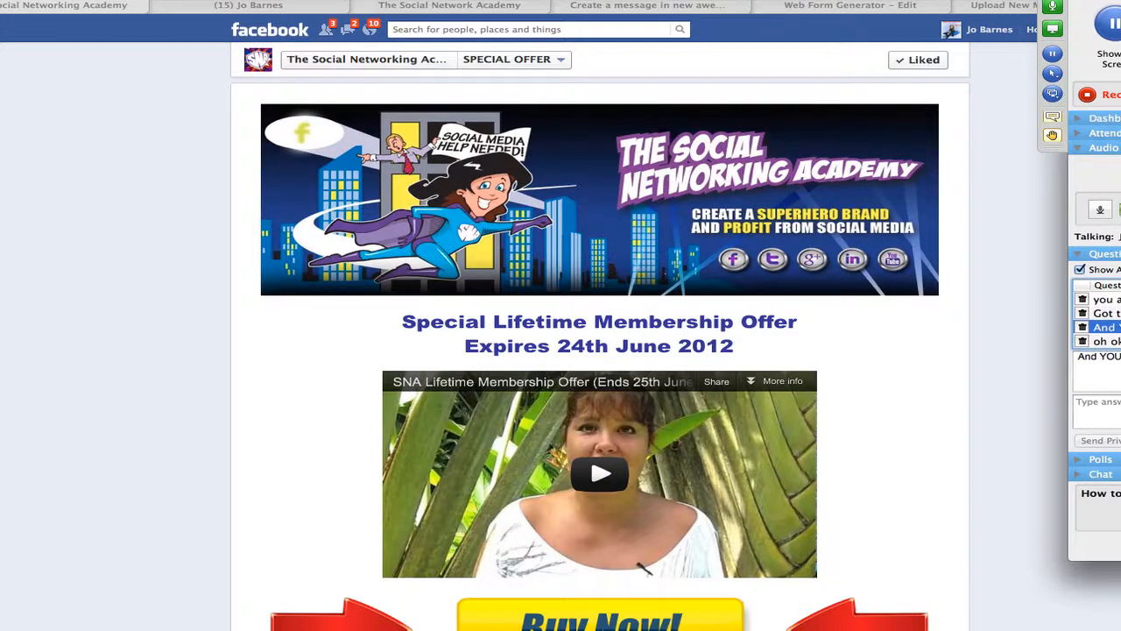
{"action": "left_click", "coordinate": [1107, 341]}
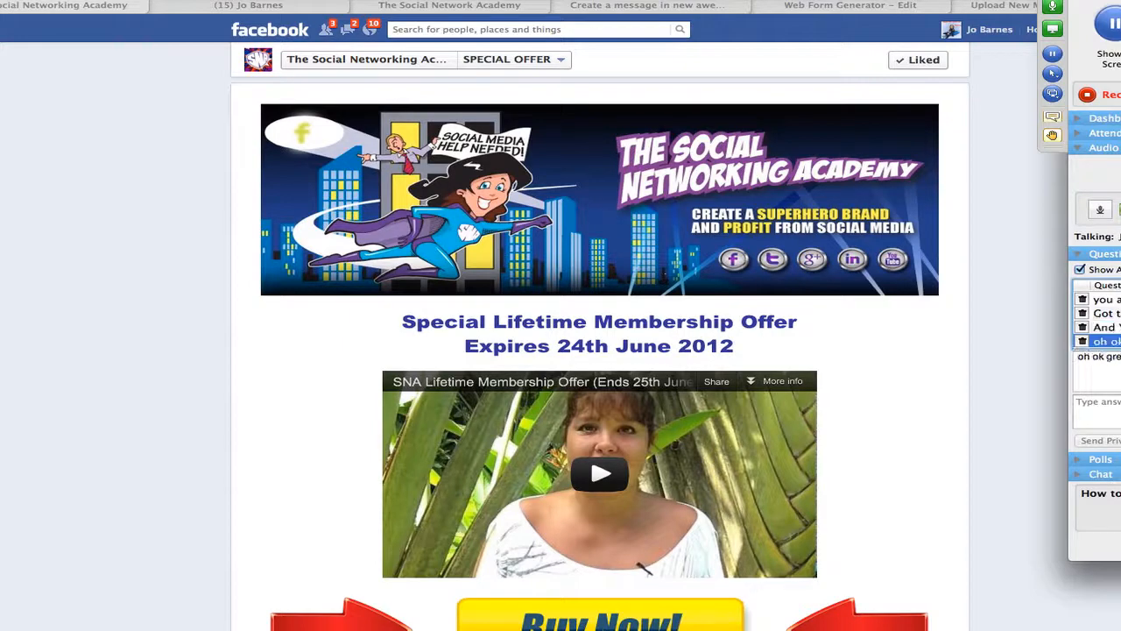
{"action": "scroll", "coordinate": [1107, 326], "scroll_direction": "down", "scroll_amount": 1}
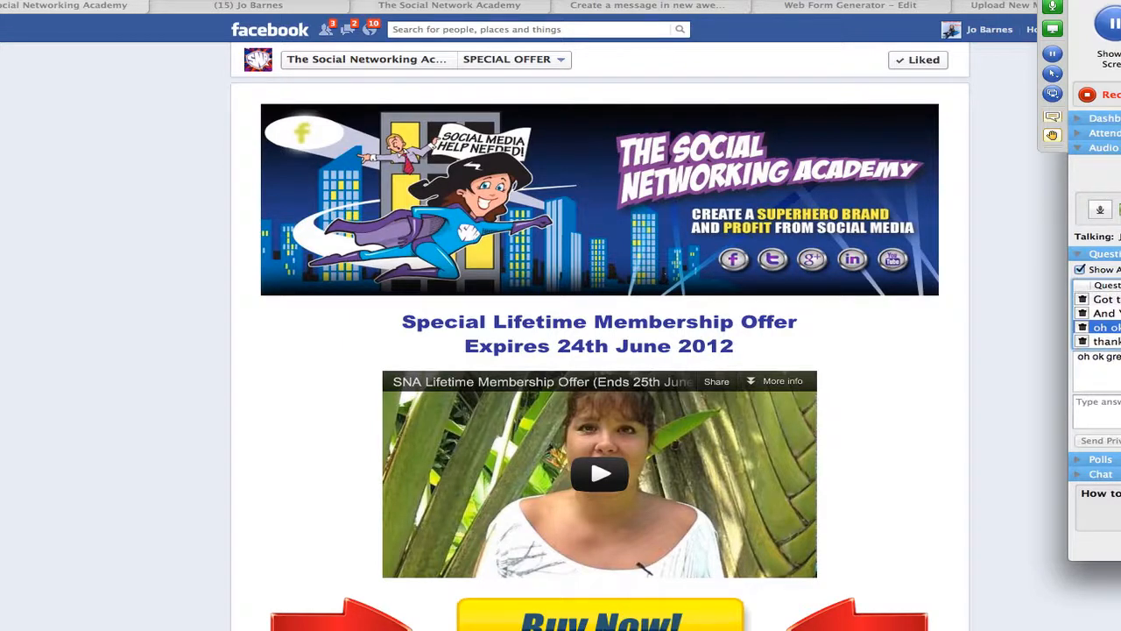
{"action": "left_click", "coordinate": [1107, 341]}
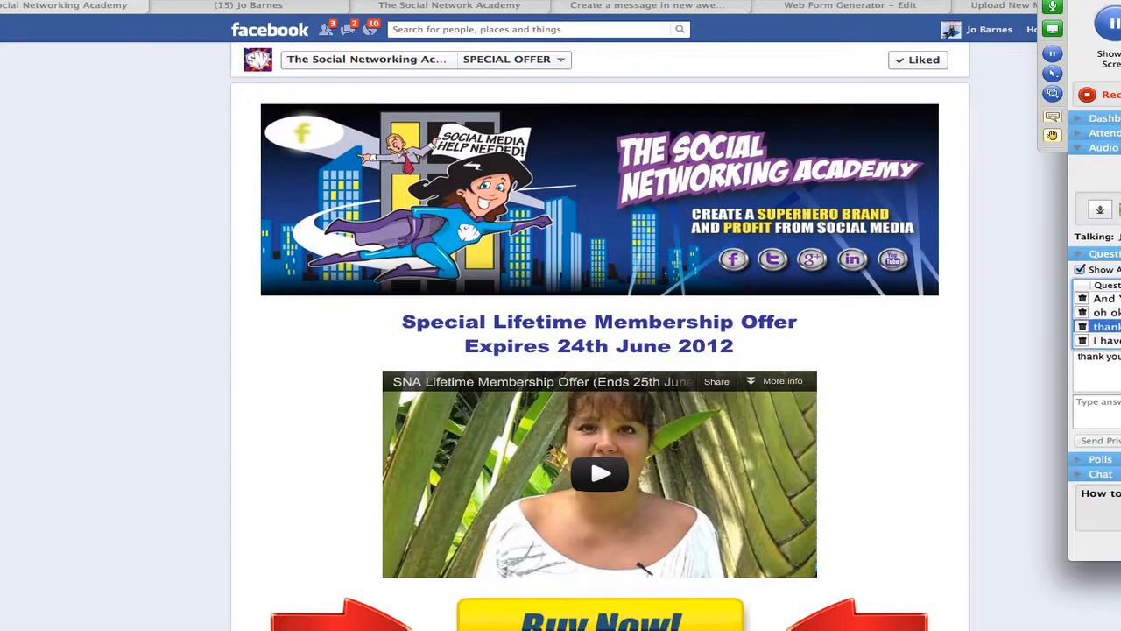
{"action": "left_click", "coordinate": [1107, 341]}
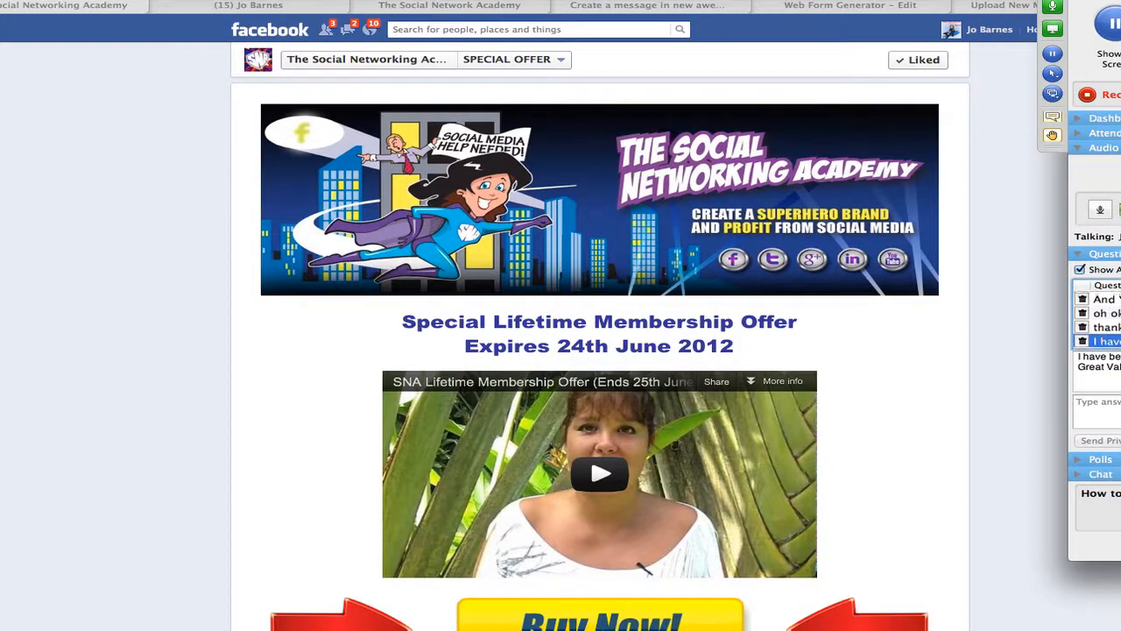
Step: Go back through the attendee messages from the "how can" link question to the one-time $297 access question
{"action": "scroll", "coordinate": [1097, 320], "scroll_direction": "up", "scroll_amount": 3}
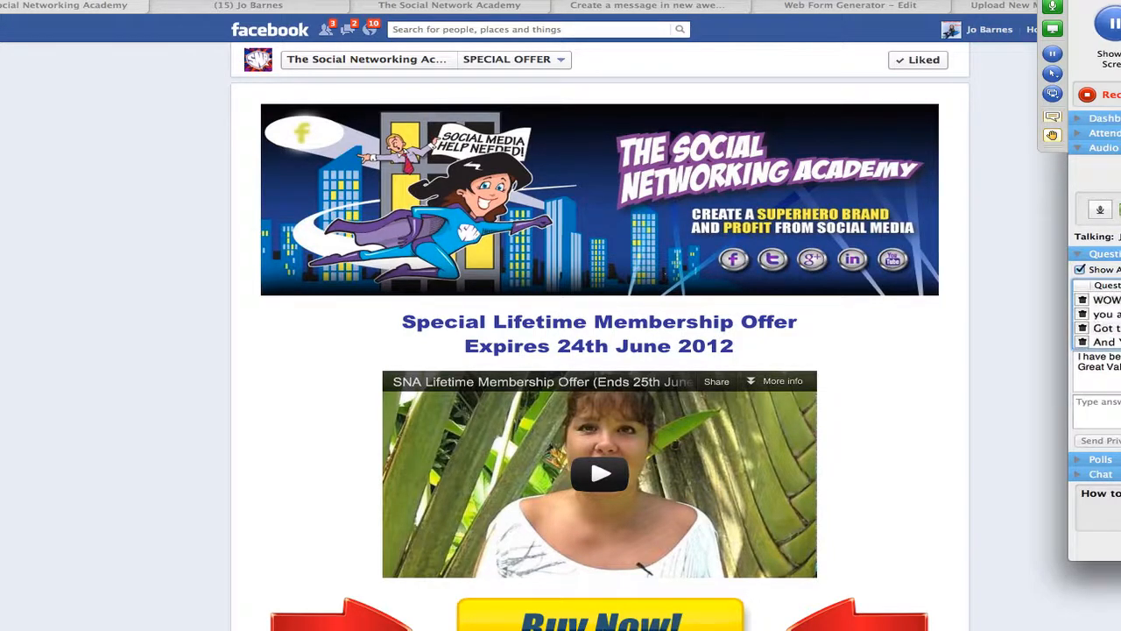
{"action": "scroll", "coordinate": [1097, 321], "scroll_direction": "up", "scroll_amount": 2}
{"action": "left_click", "coordinate": [1105, 314]}
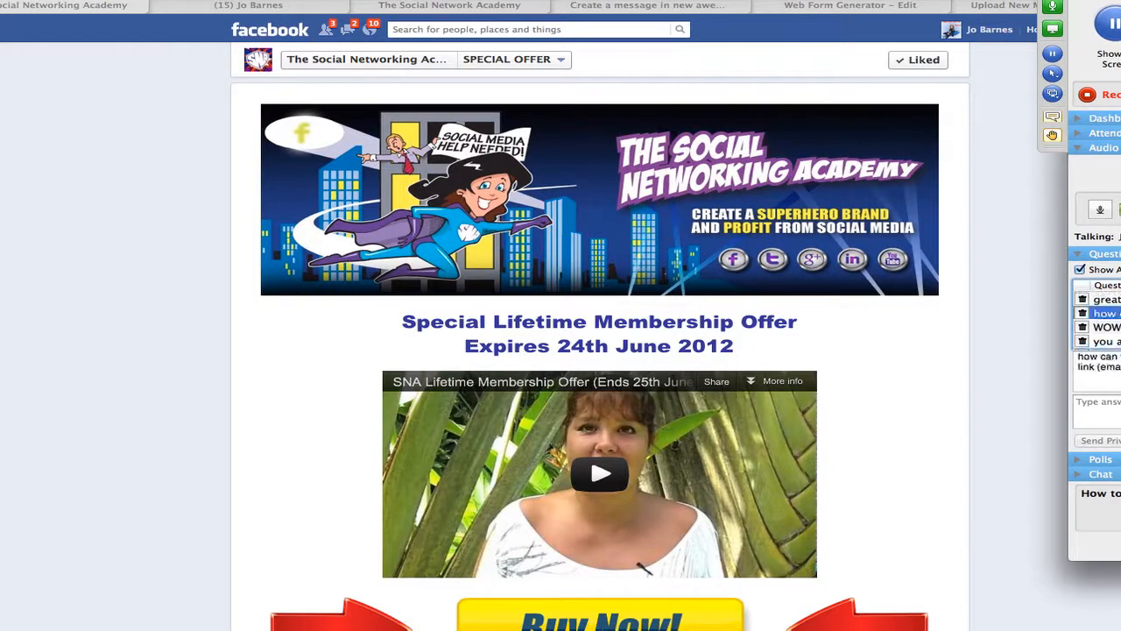
{"action": "left_click", "coordinate": [1106, 299]}
{"action": "scroll", "coordinate": [1097, 320], "scroll_direction": "up", "scroll_amount": 2}
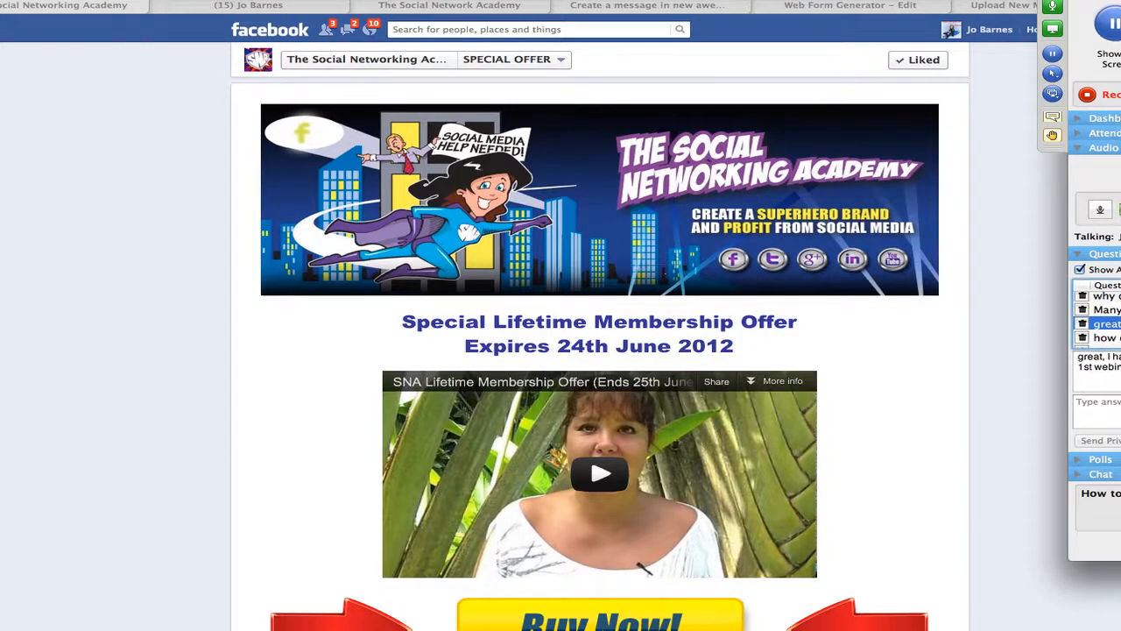
{"action": "left_click", "coordinate": [1106, 310]}
{"action": "scroll", "coordinate": [1098, 320], "scroll_direction": "up", "scroll_amount": 2}
{"action": "left_click", "coordinate": [1105, 330]}
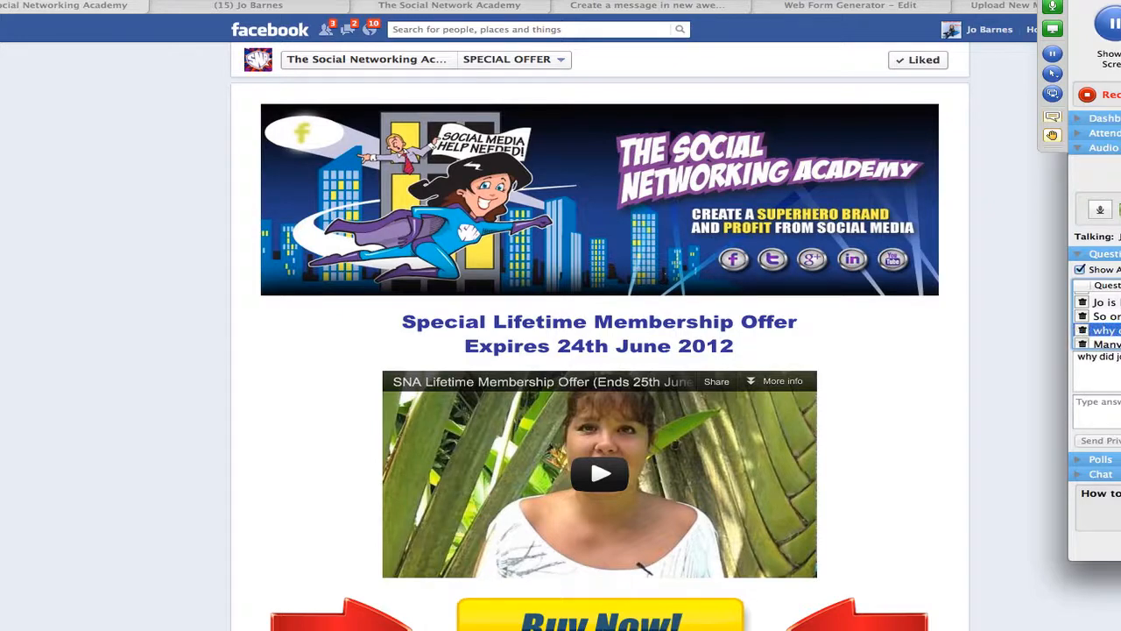
{"action": "left_click", "coordinate": [1105, 316]}
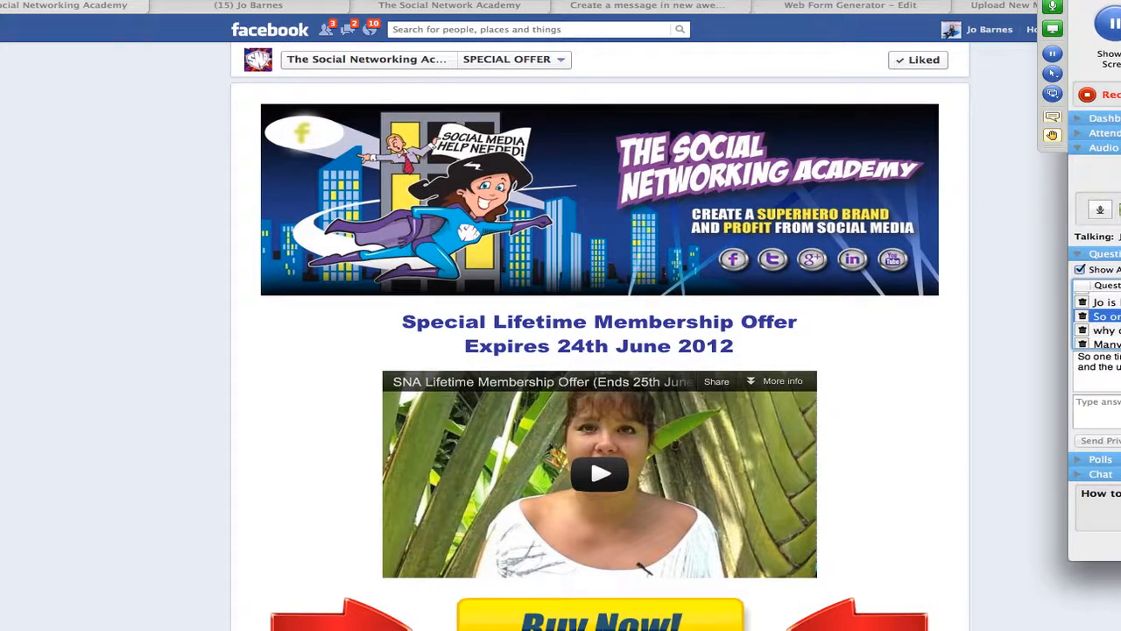
Step: Review the older attendee questions, from the one mentioning a camera back to the one about joining and offline clients
{"action": "scroll", "coordinate": [1096, 321], "scroll_direction": "up", "scroll_amount": 1}
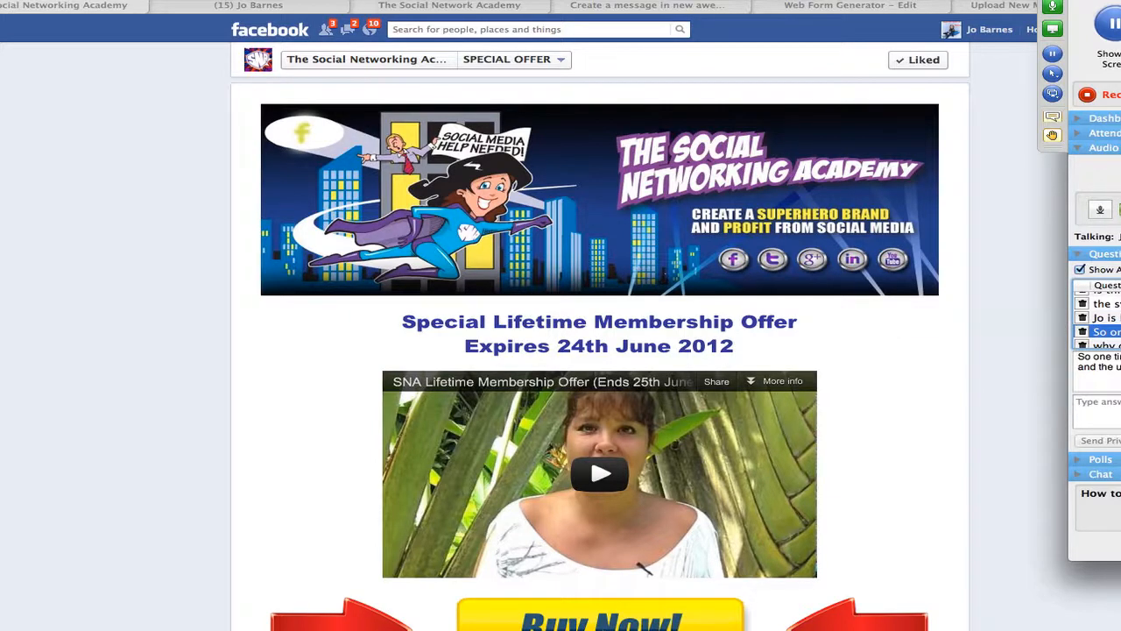
{"action": "left_click", "coordinate": [1104, 317]}
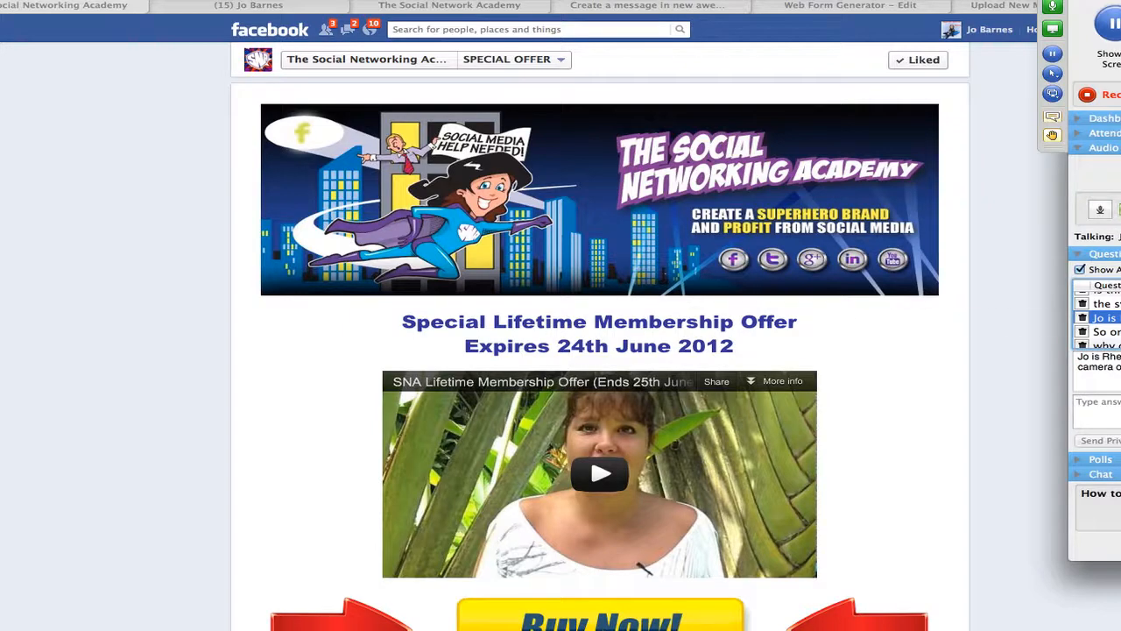
{"action": "scroll", "coordinate": [1104, 317], "scroll_direction": "up", "scroll_amount": 1}
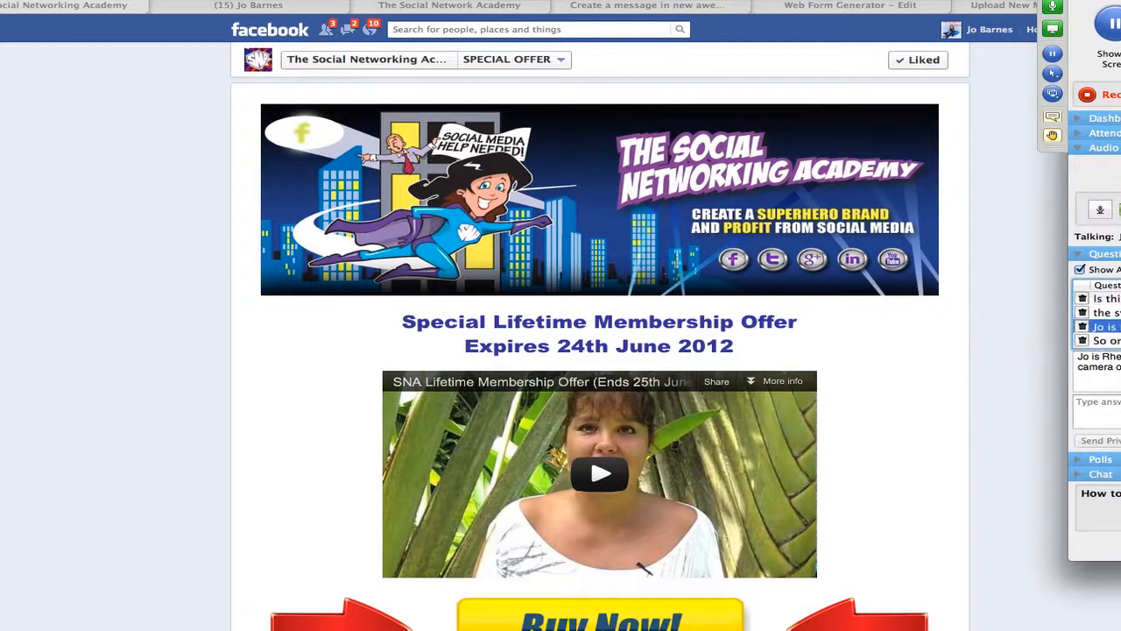
{"action": "left_click", "coordinate": [1107, 313]}
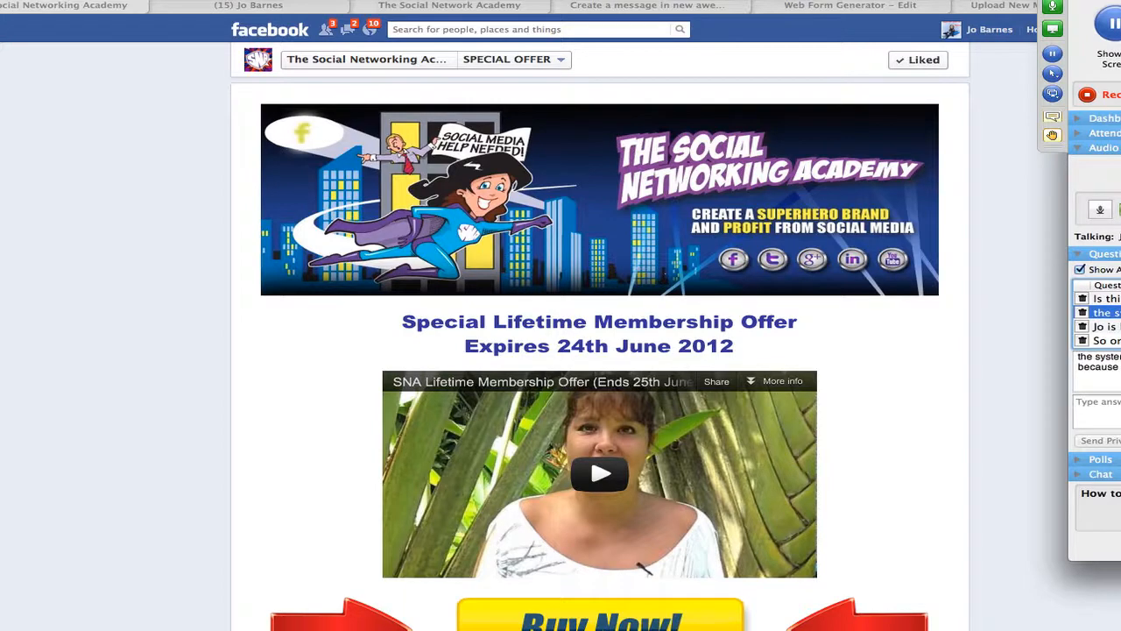
{"action": "scroll", "coordinate": [1102, 319], "scroll_direction": "up", "scroll_amount": 1}
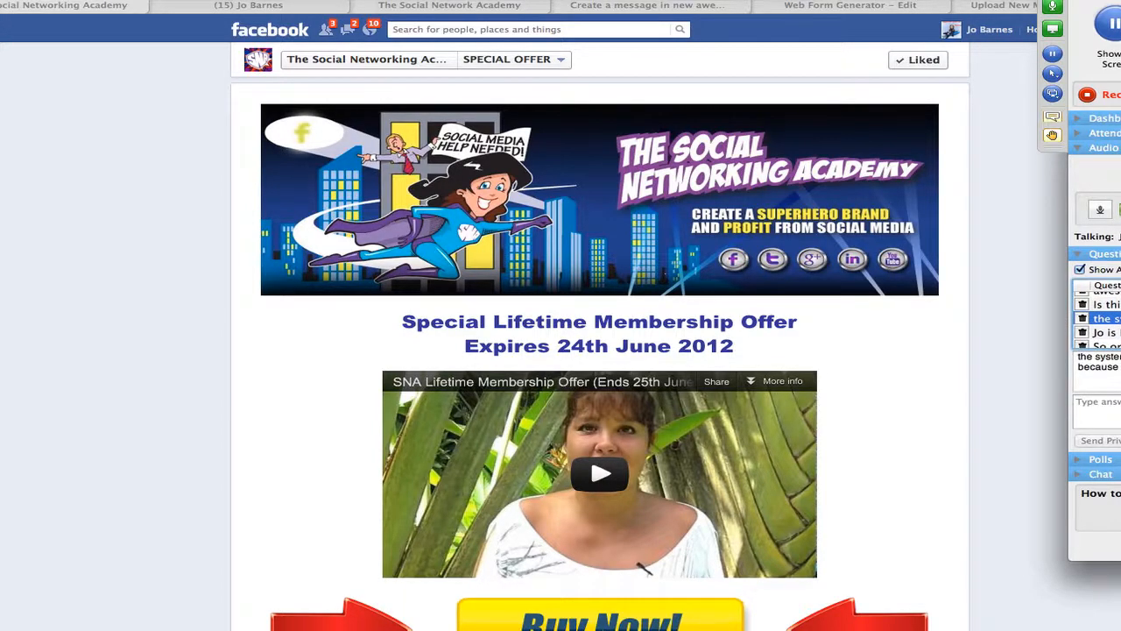
{"action": "scroll", "coordinate": [1102, 320], "scroll_direction": "up", "scroll_amount": 1}
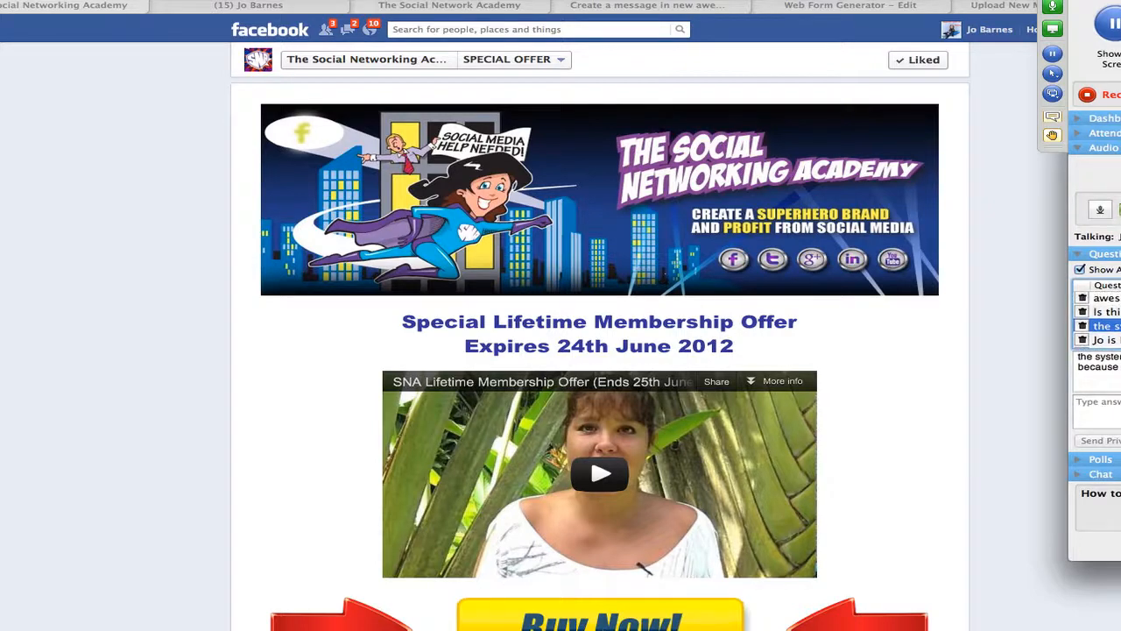
{"action": "left_click", "coordinate": [1106, 312]}
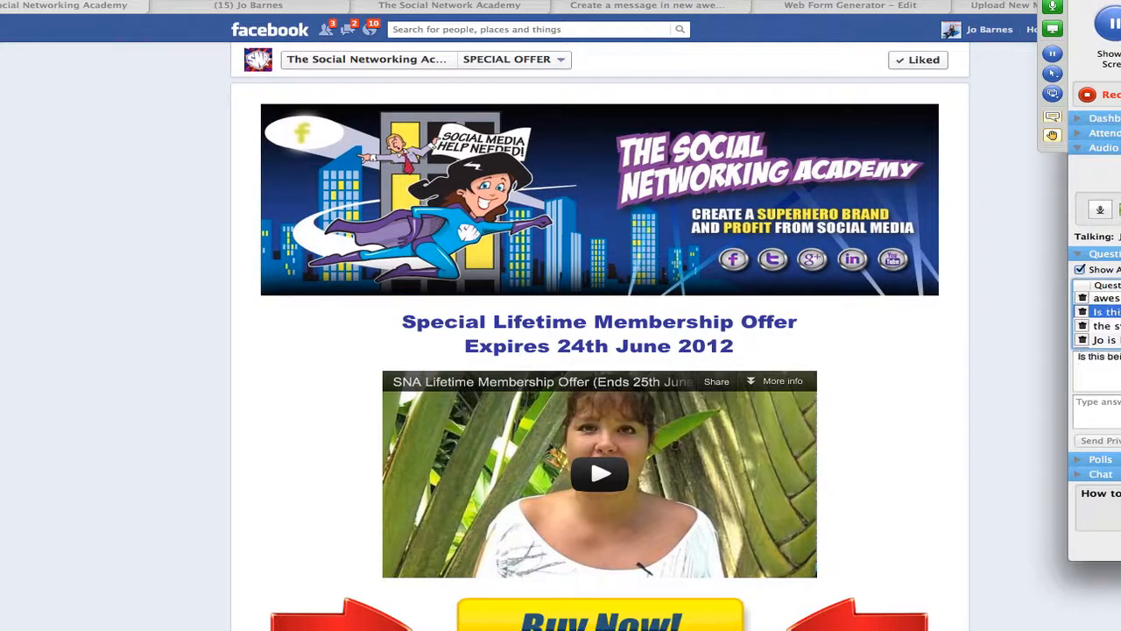
{"action": "scroll", "coordinate": [1102, 320], "scroll_direction": "up", "scroll_amount": 2}
{"action": "left_click", "coordinate": [1107, 313]}
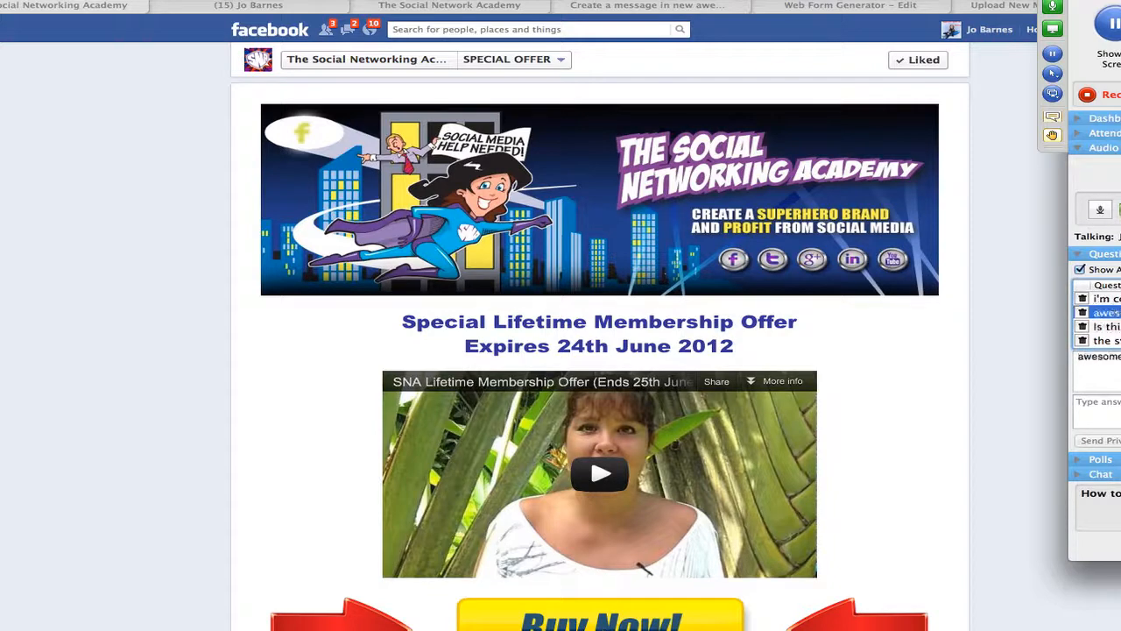
{"action": "scroll", "coordinate": [1096, 321], "scroll_direction": "up", "scroll_amount": 2}
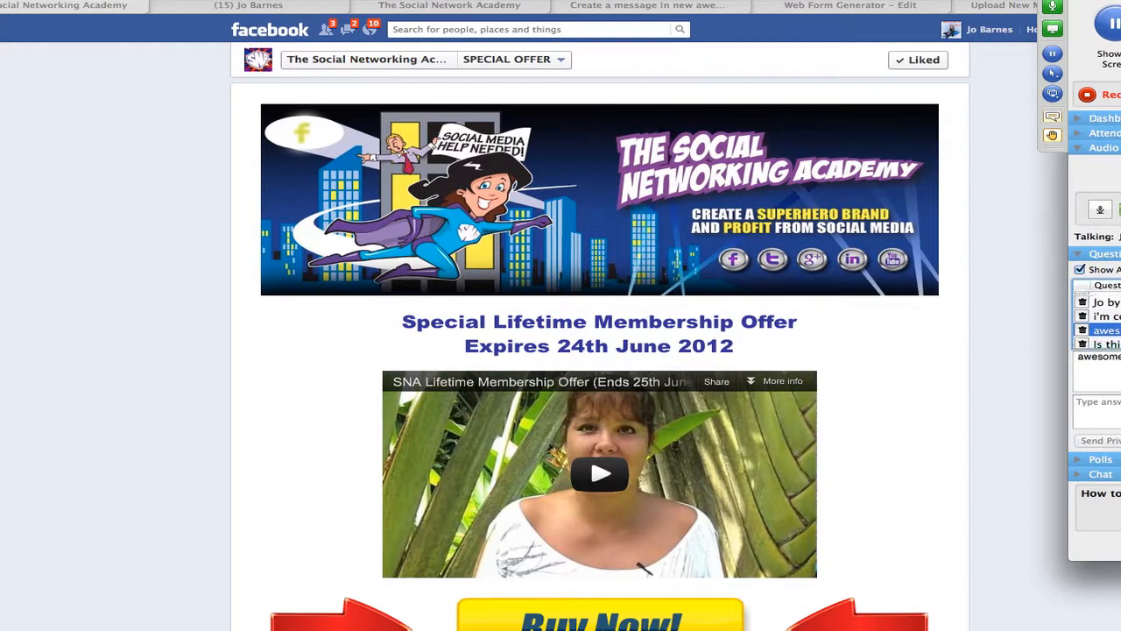
{"action": "left_click", "coordinate": [1107, 316]}
{"action": "left_click", "coordinate": [1107, 302]}
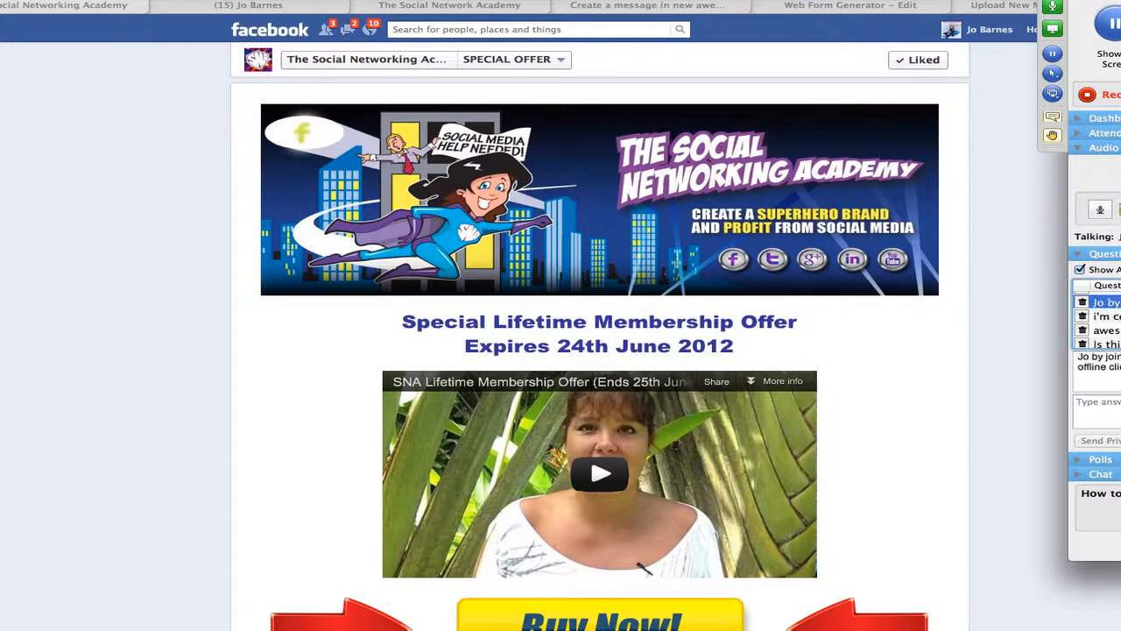
Step: Read back through the attendee messages from the "what do" question to the "for that" message about members
{"action": "scroll", "coordinate": [1102, 320], "scroll_direction": "up", "scroll_amount": 1}
{"action": "scroll", "coordinate": [1097, 321], "scroll_direction": "up", "scroll_amount": 1}
{"action": "left_click", "coordinate": [1106, 316]}
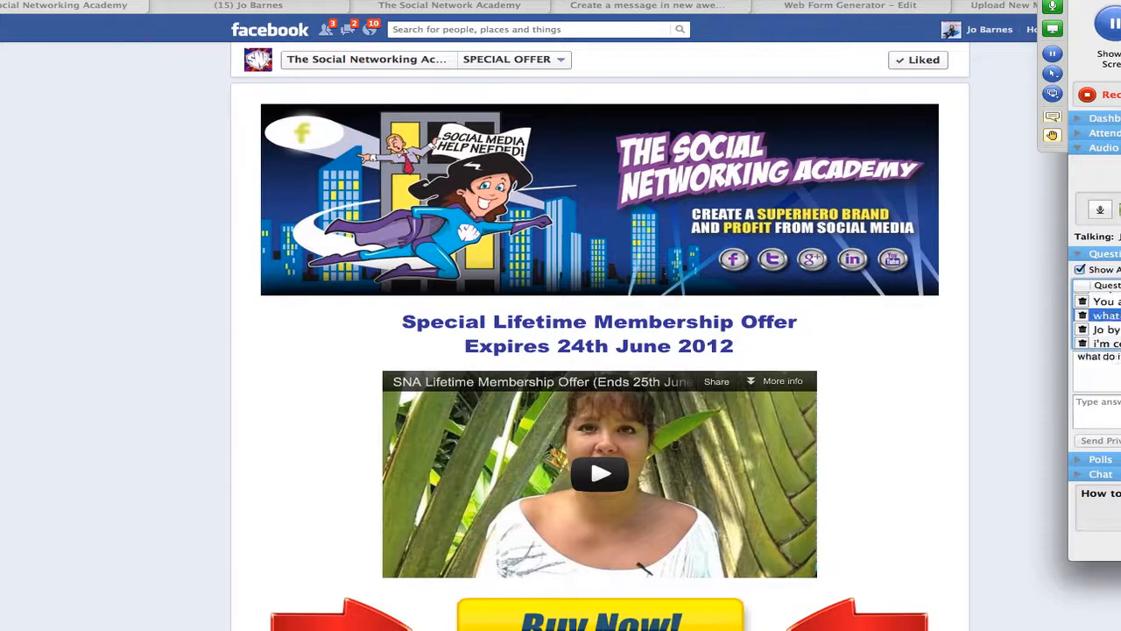
{"action": "left_click", "coordinate": [1107, 301]}
{"action": "scroll", "coordinate": [1096, 321], "scroll_direction": "up", "scroll_amount": 2}
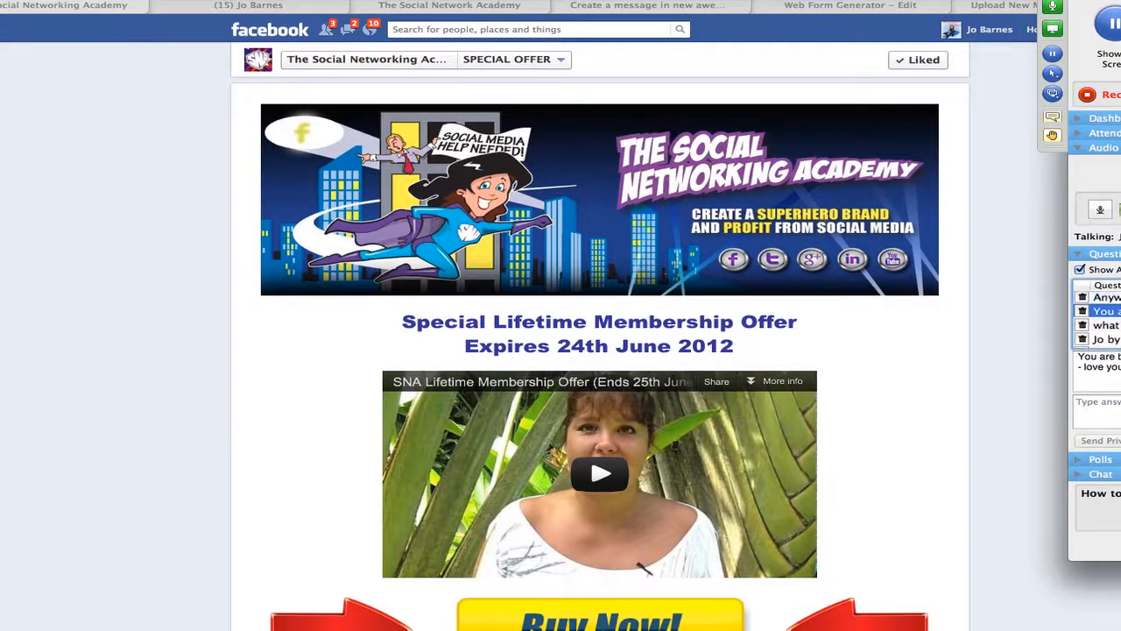
{"action": "left_click", "coordinate": [1106, 309]}
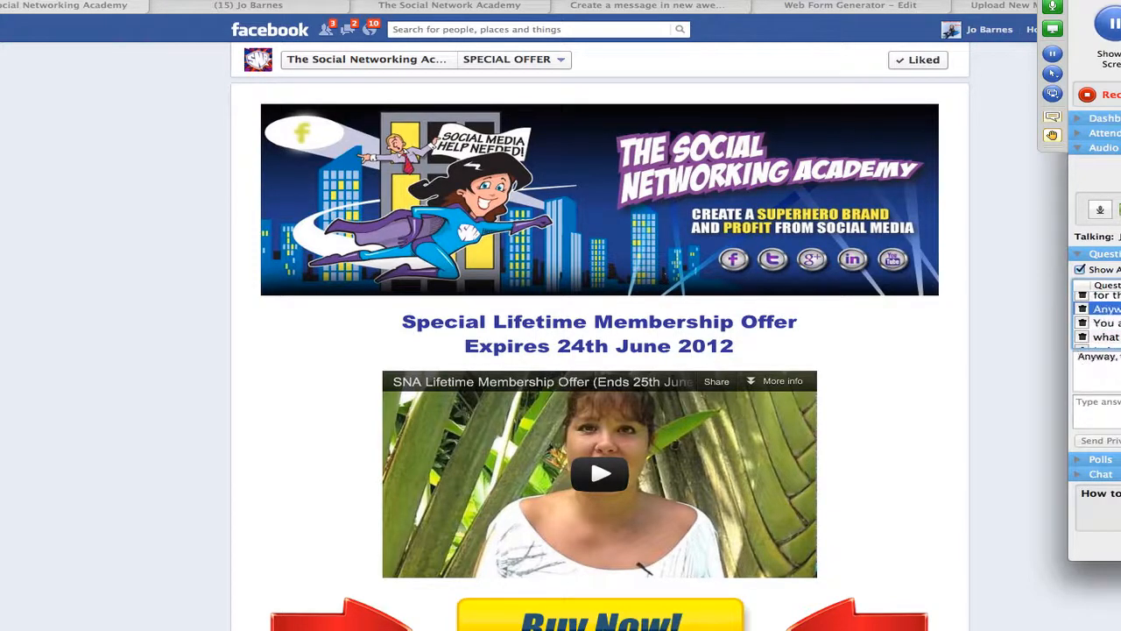
{"action": "scroll", "coordinate": [1096, 321], "scroll_direction": "up", "scroll_amount": 2}
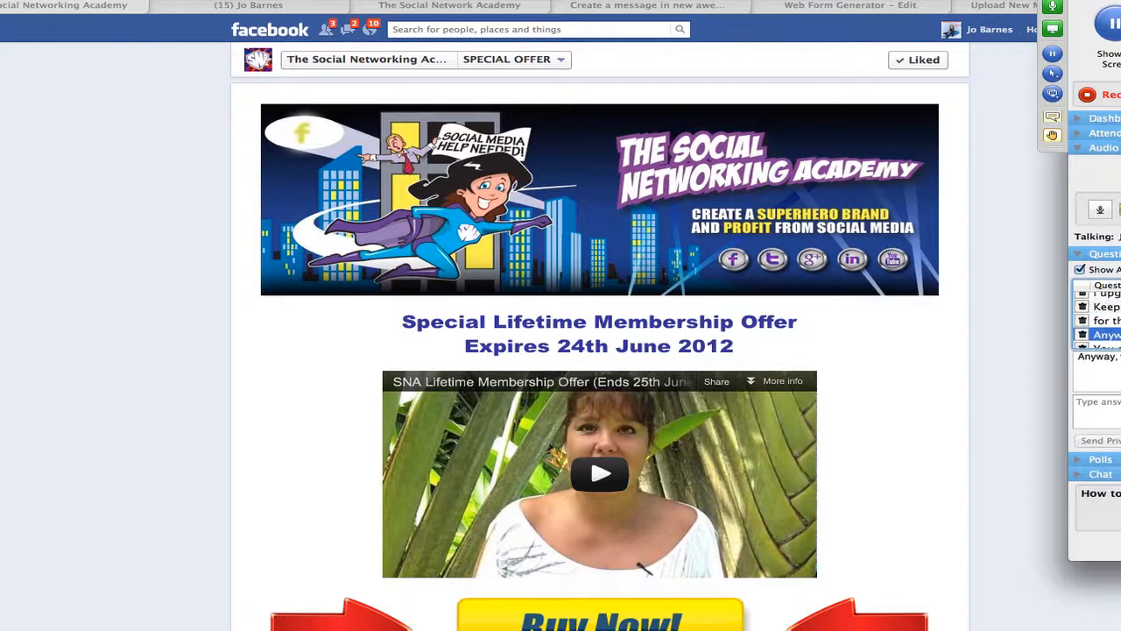
{"action": "left_click", "coordinate": [1107, 320]}
{"action": "scroll", "coordinate": [1097, 321], "scroll_direction": "up", "scroll_amount": 1}
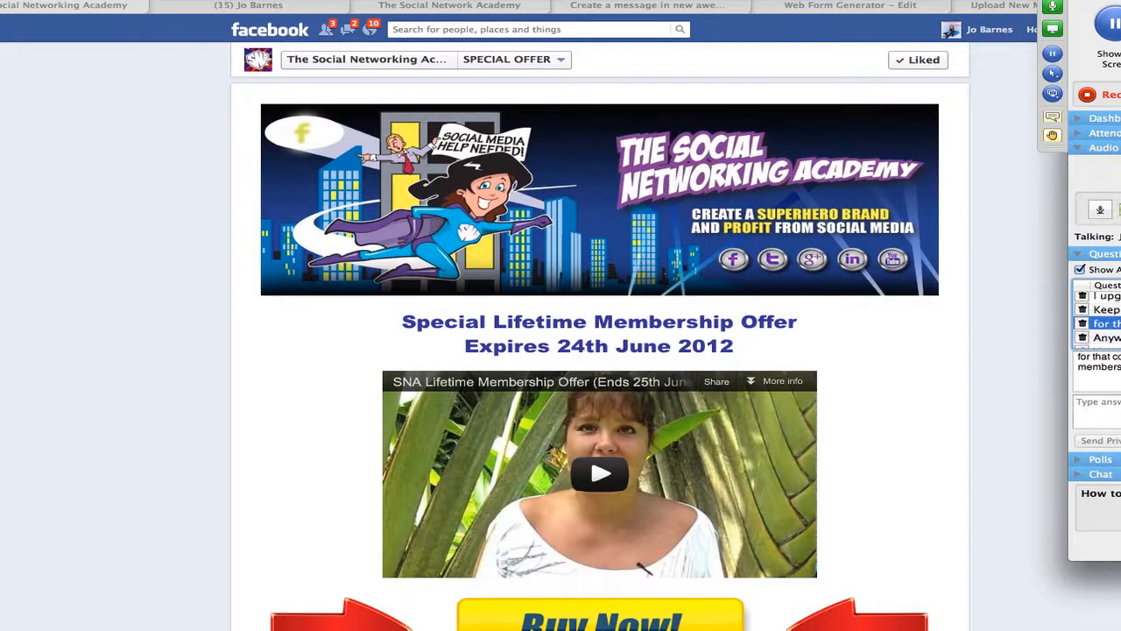
Step: Review the older attendee messages from the "Keep" comment through "I upgrade" to the "What is" question
{"action": "left_click", "coordinate": [1106, 316]}
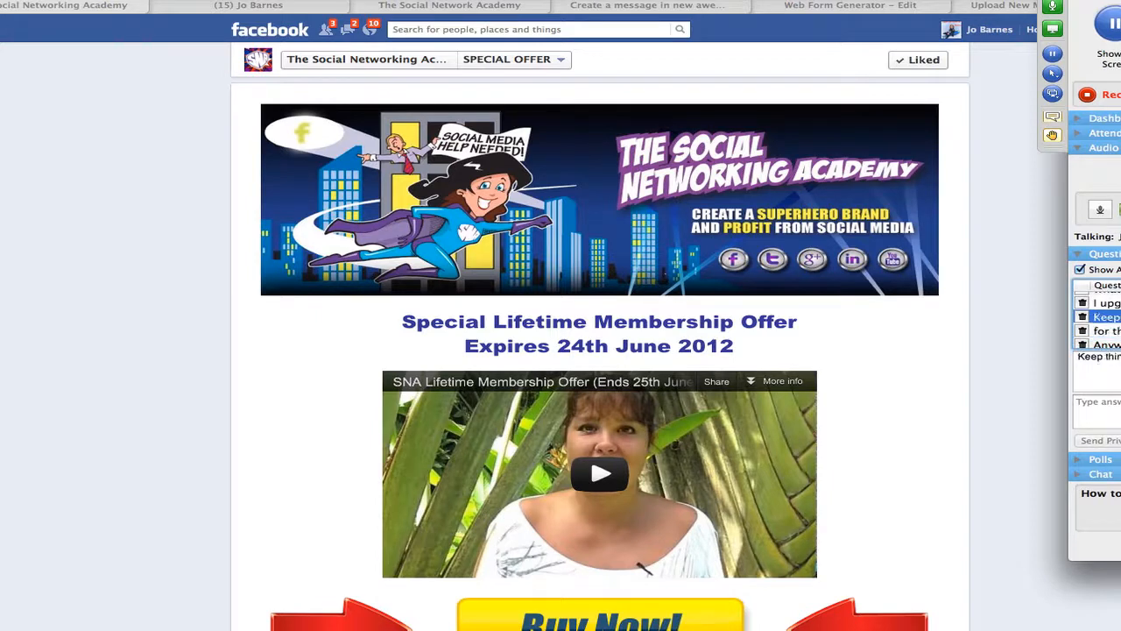
{"action": "scroll", "coordinate": [1097, 320], "scroll_direction": "up", "scroll_amount": 3}
{"action": "scroll", "coordinate": [1096, 320], "scroll_direction": "down", "scroll_amount": 2}
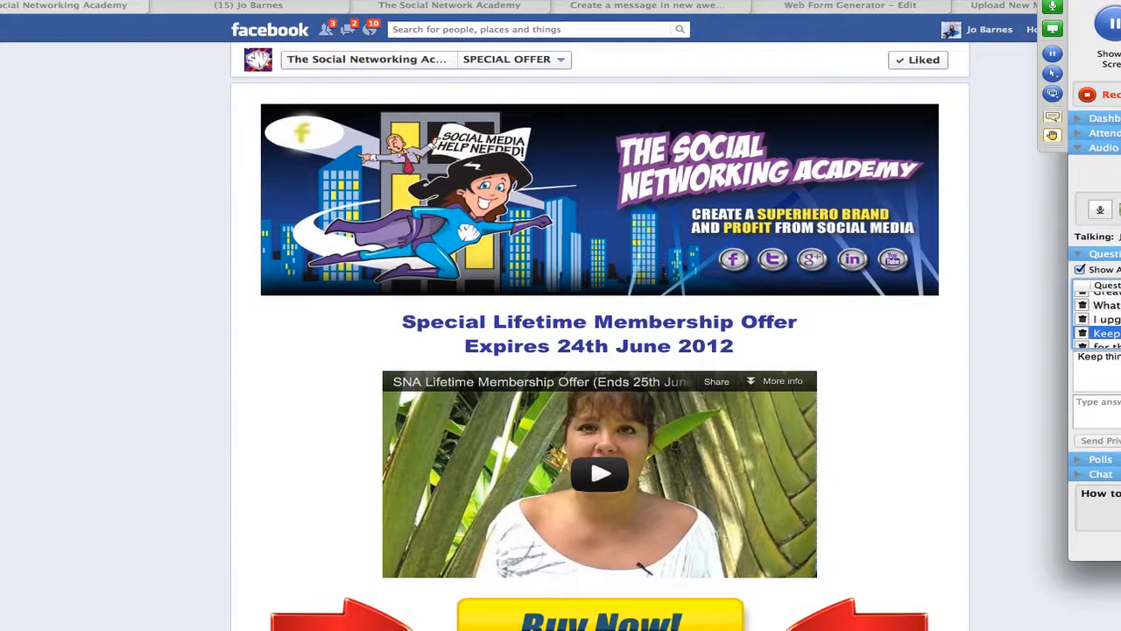
{"action": "left_click", "coordinate": [1106, 319]}
{"action": "scroll", "coordinate": [1097, 321], "scroll_direction": "up", "scroll_amount": 2}
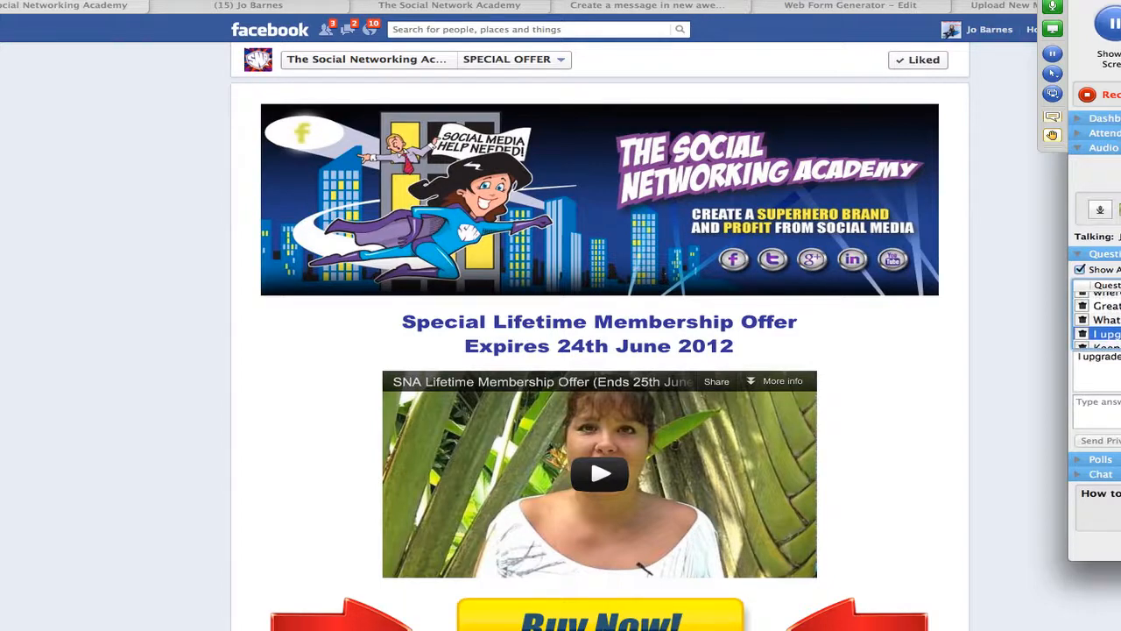
{"action": "left_click", "coordinate": [1106, 319]}
{"action": "scroll", "coordinate": [1097, 320], "scroll_direction": "up", "scroll_amount": 1}
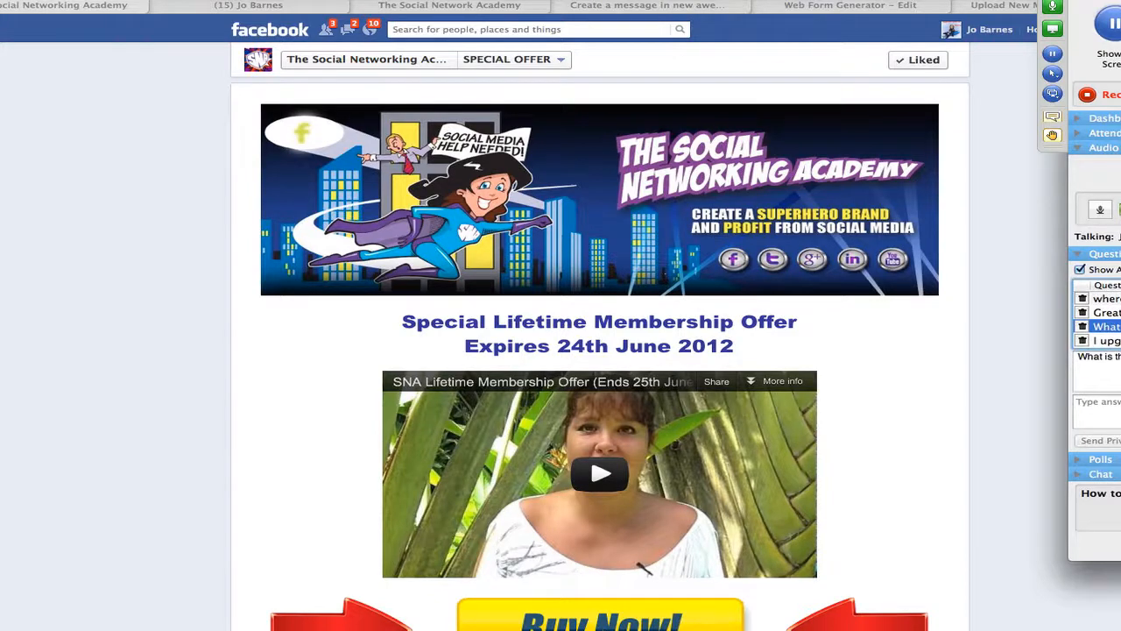
Step: Switch to The Social Networking Academy tab editor and place an iFrame widget on the landing page canvas
{"action": "left_click", "coordinate": [447, 9]}
{"action": "scroll", "coordinate": [730, 493], "scroll_direction": "down", "scroll_amount": 10}
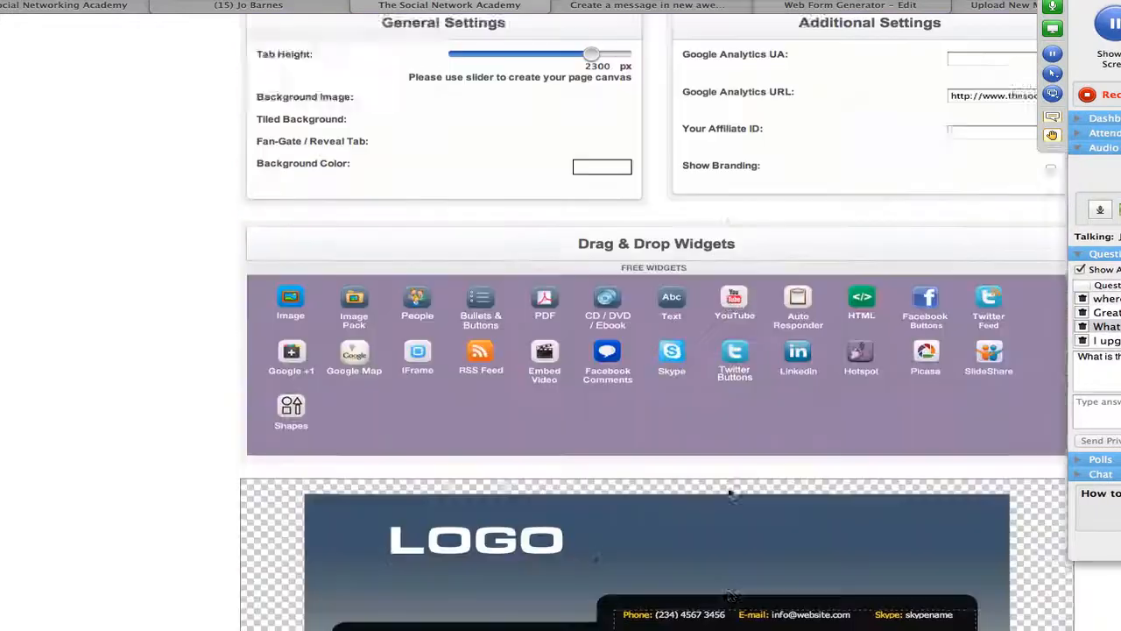
{"action": "scroll", "coordinate": [730, 493], "scroll_direction": "up", "scroll_amount": 5}
{"action": "scroll", "coordinate": [730, 492], "scroll_direction": "down", "scroll_amount": 10}
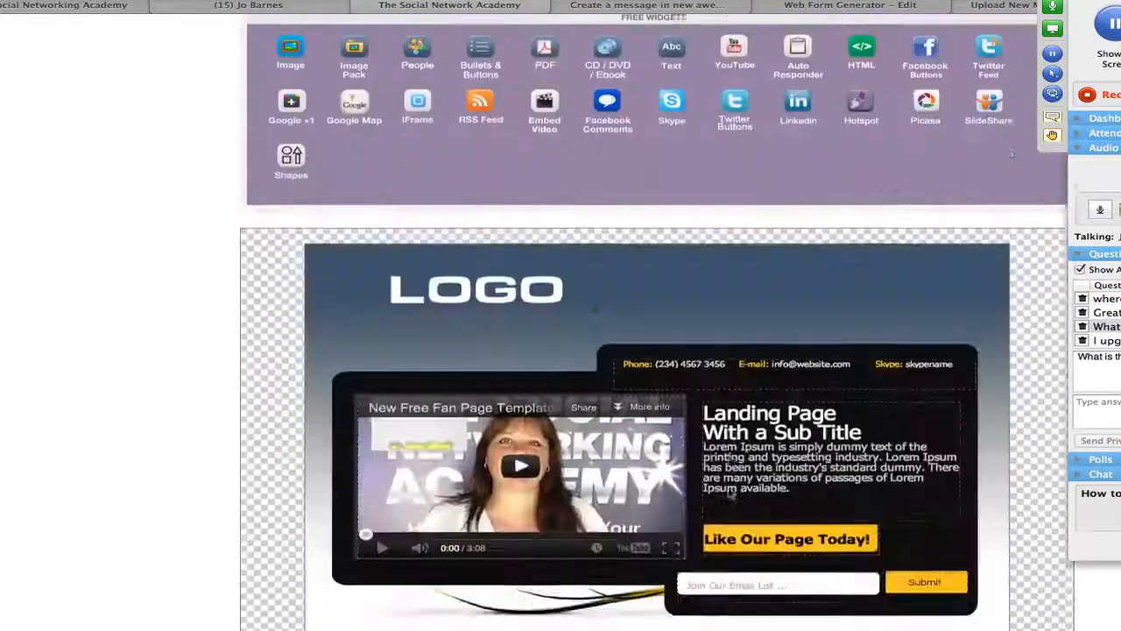
{"action": "scroll", "coordinate": [730, 492], "scroll_direction": "down", "scroll_amount": 5}
{"action": "scroll", "coordinate": [730, 492], "scroll_direction": "up", "scroll_amount": 10}
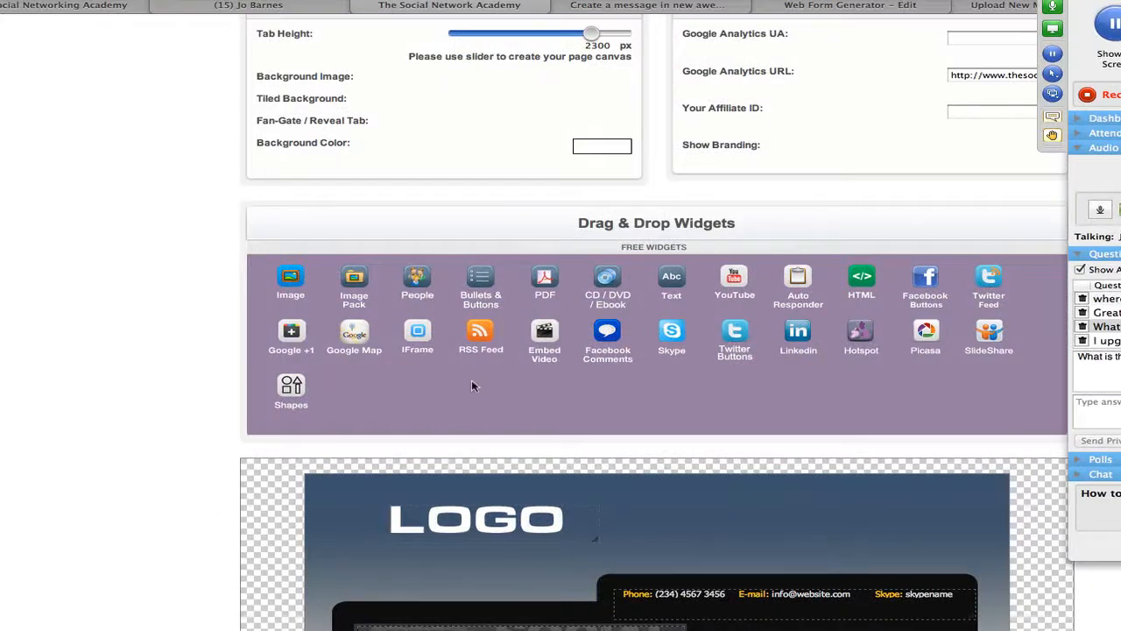
{"action": "scroll", "coordinate": [412, 358], "scroll_direction": "down", "scroll_amount": 2}
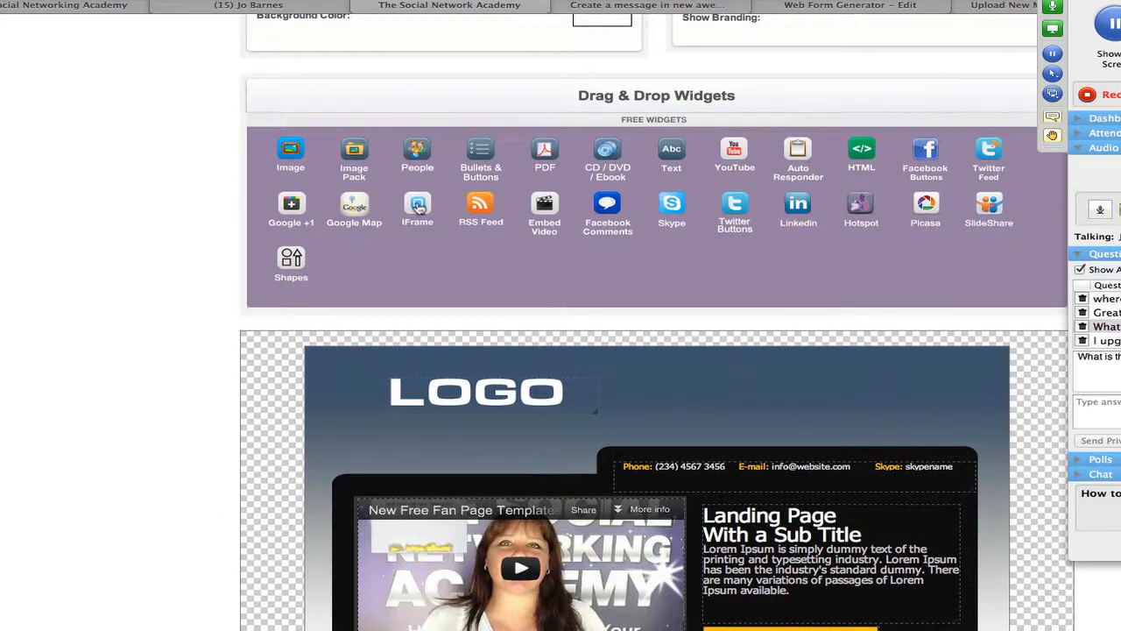
{"action": "left_click_drag", "start_coordinate": [417, 206], "coordinate": [575, 450]}
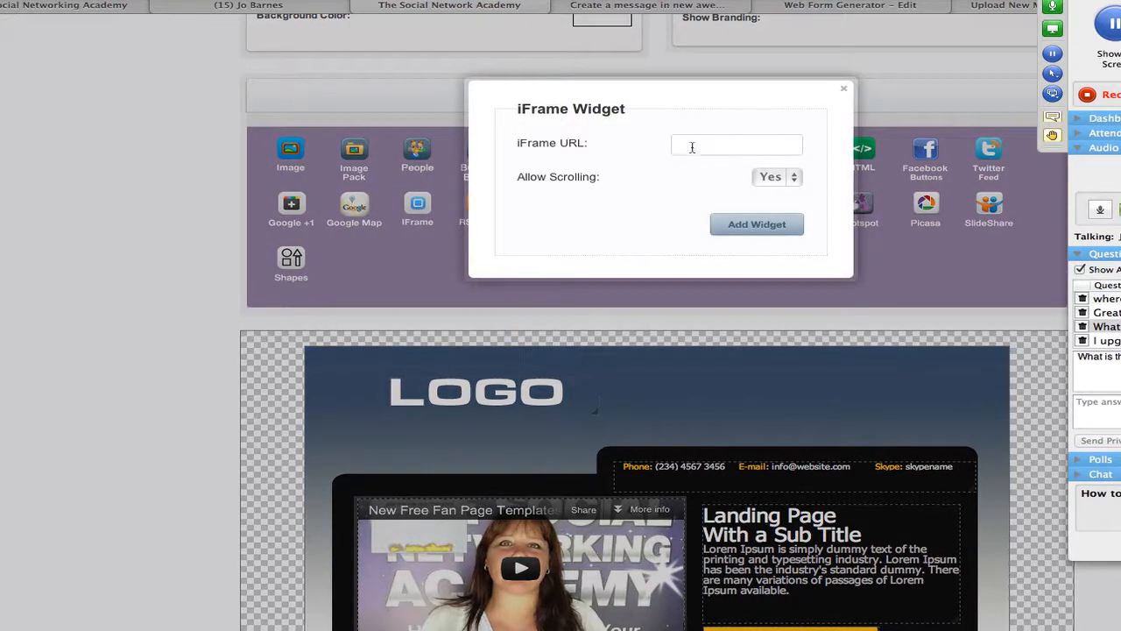
{"action": "left_click", "coordinate": [690, 145]}
{"action": "type", "text": "http"}
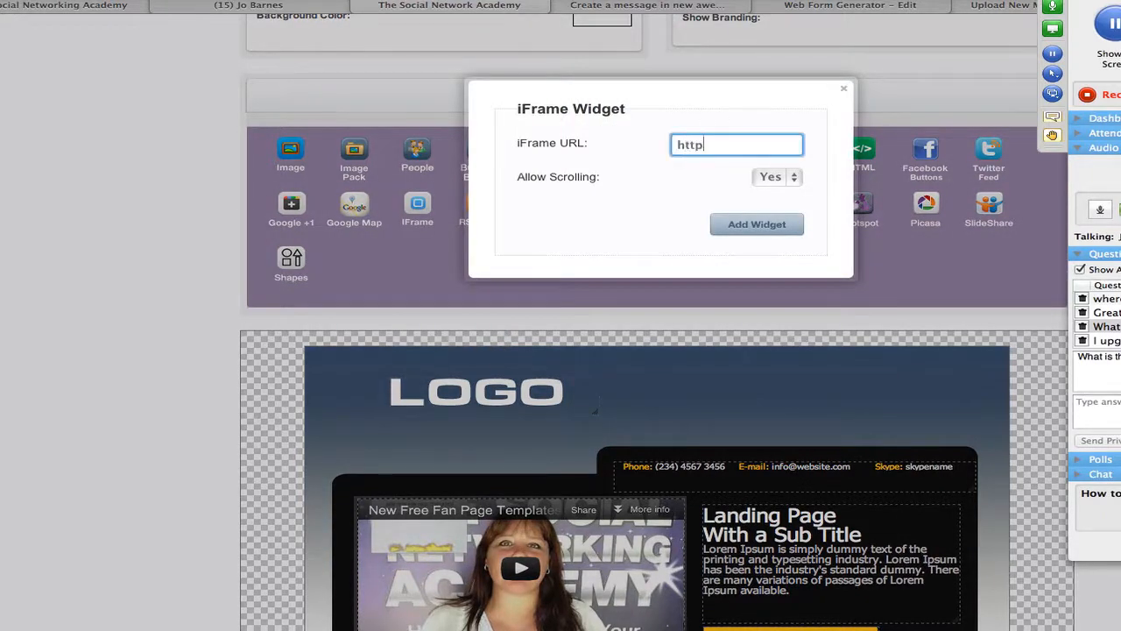
{"action": "type", "text": "://www.thesocia"}
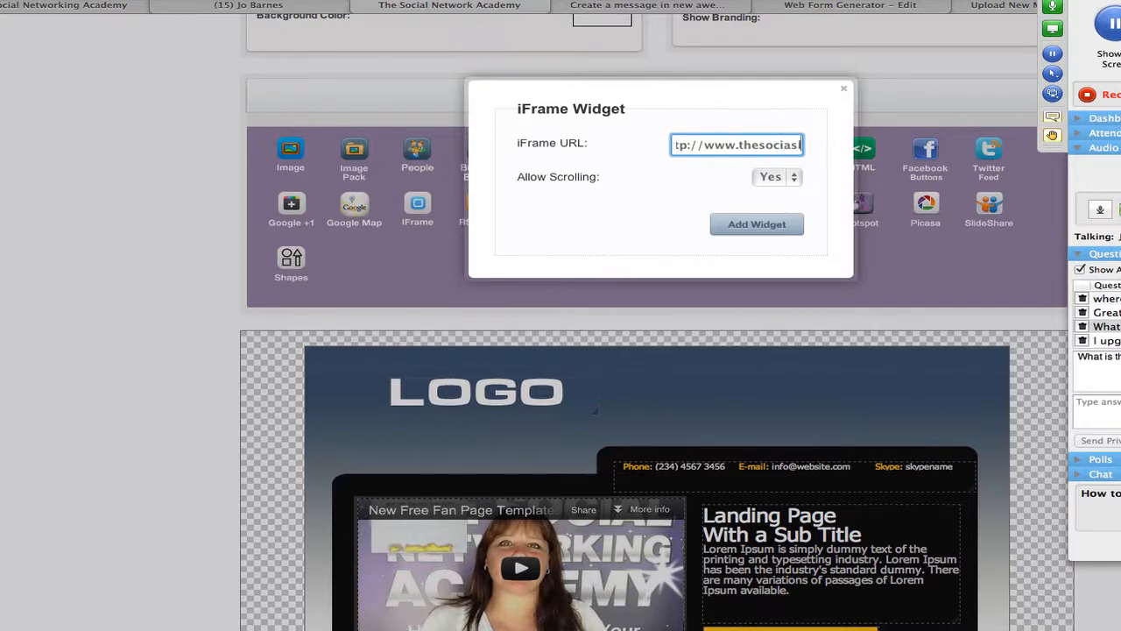
{"action": "type", "text": "l"}
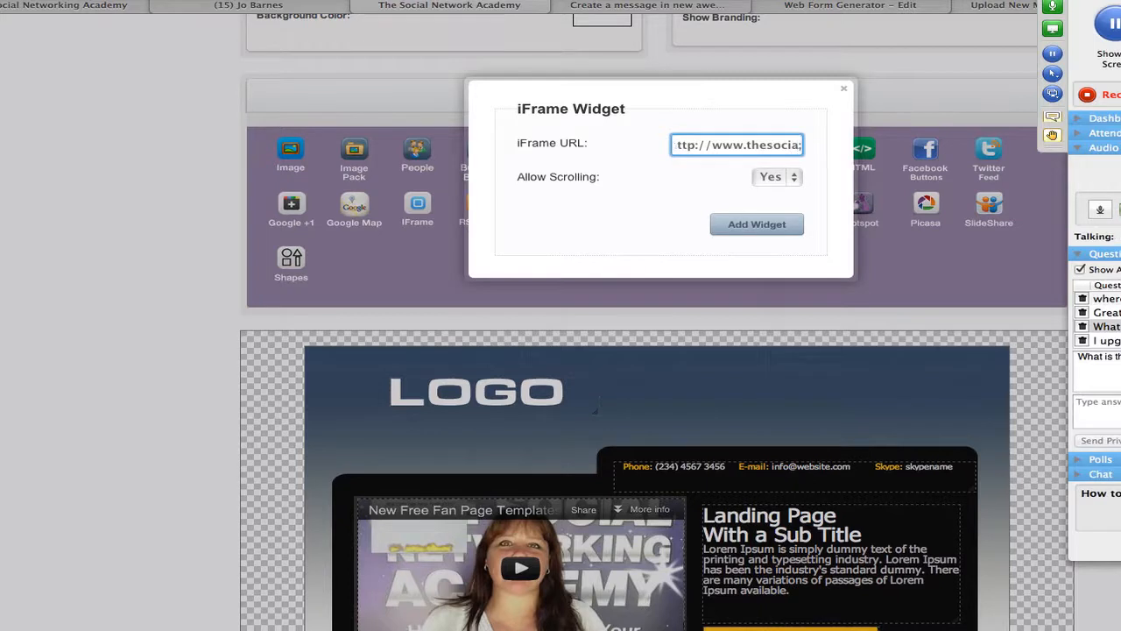
{"action": "type", "text": "networ"}
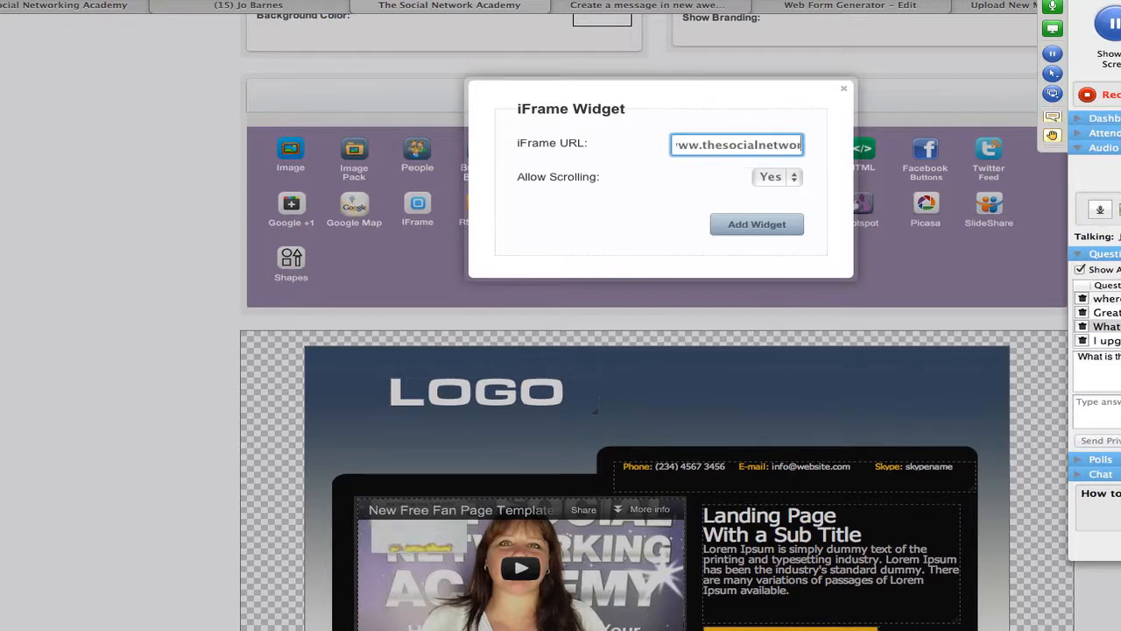
{"action": "type", "text": "kingacademy."}
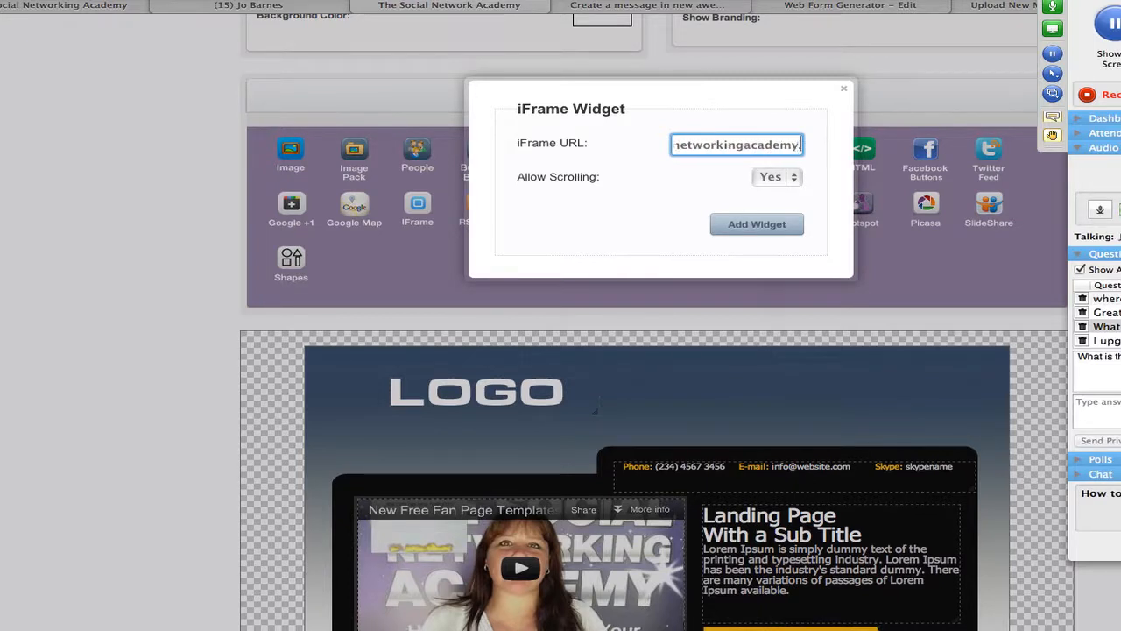
{"action": "type", "text": "com"}
{"action": "left_click", "coordinate": [750, 229]}
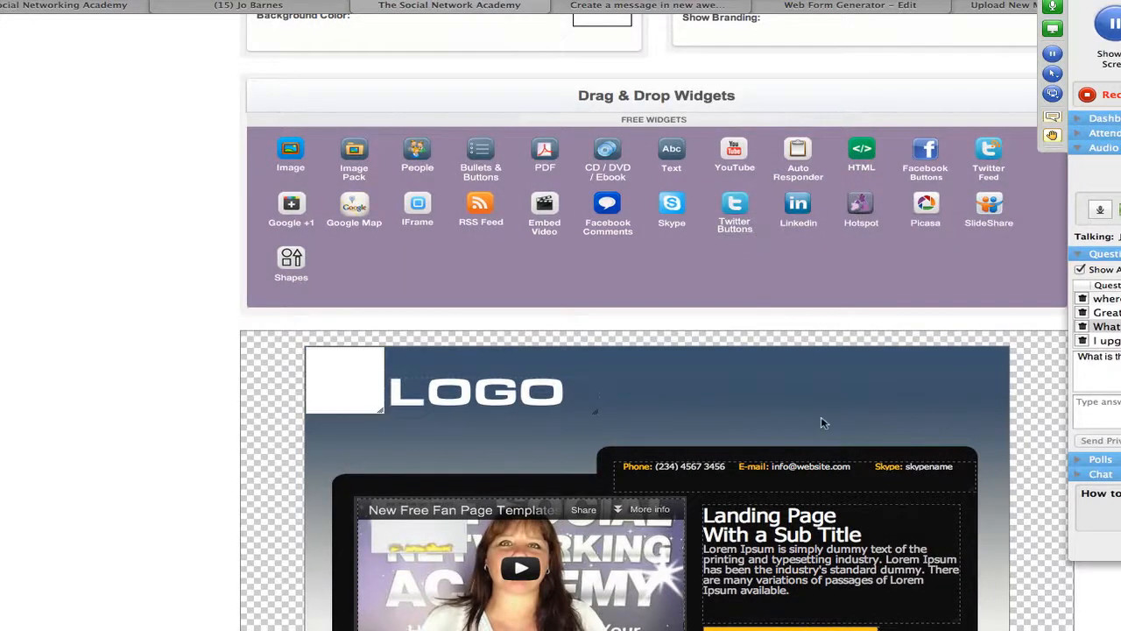
Step: Enlarge the iFrame widget from the canvas's upper-left corner until it covers the full width and reaches the canvas's lower edge
{"action": "scroll", "coordinate": [821, 423], "scroll_direction": "down", "scroll_amount": 5}
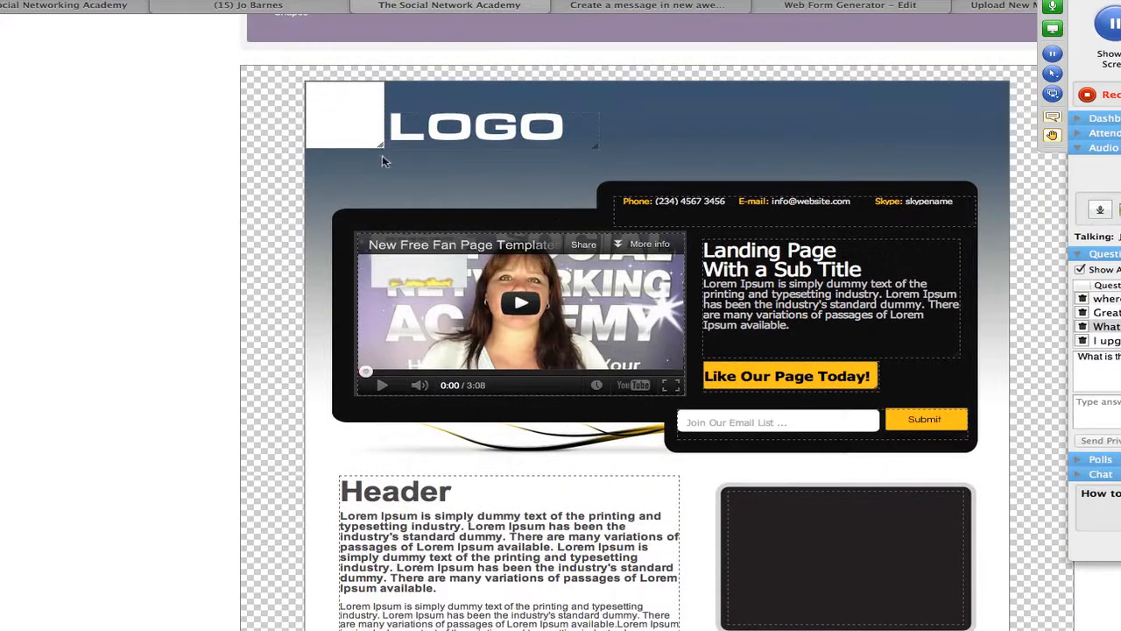
{"action": "left_click_drag", "start_coordinate": [382, 145], "coordinate": [1016, 627]}
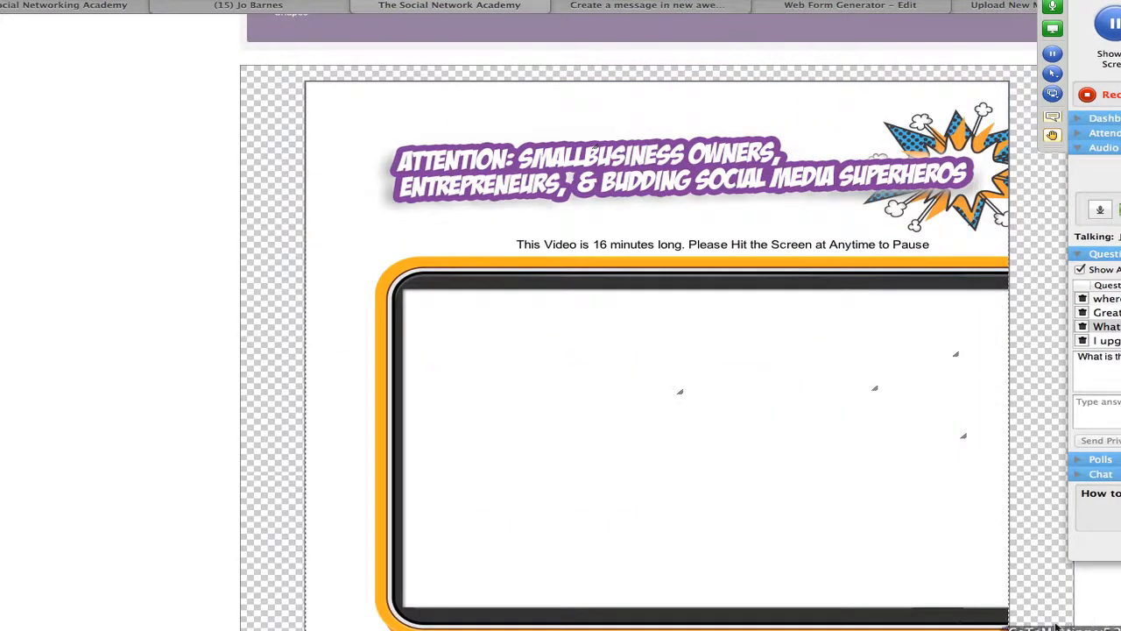
{"action": "scroll", "coordinate": [1057, 624], "scroll_direction": "down", "scroll_amount": 10}
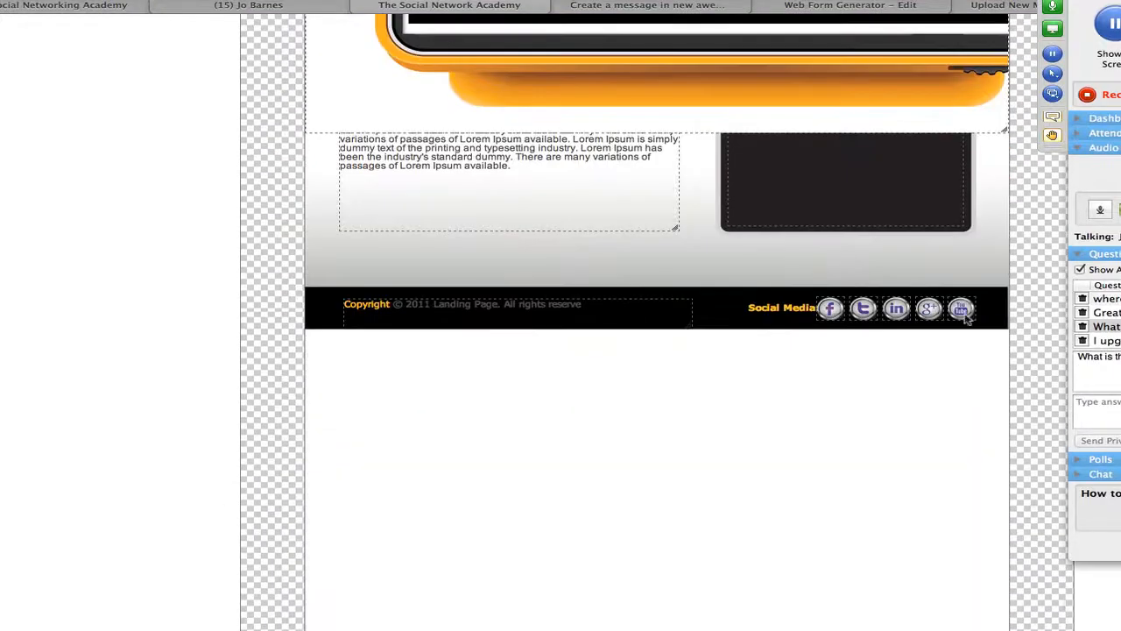
{"action": "scroll", "coordinate": [964, 317], "scroll_direction": "up", "scroll_amount": 3}
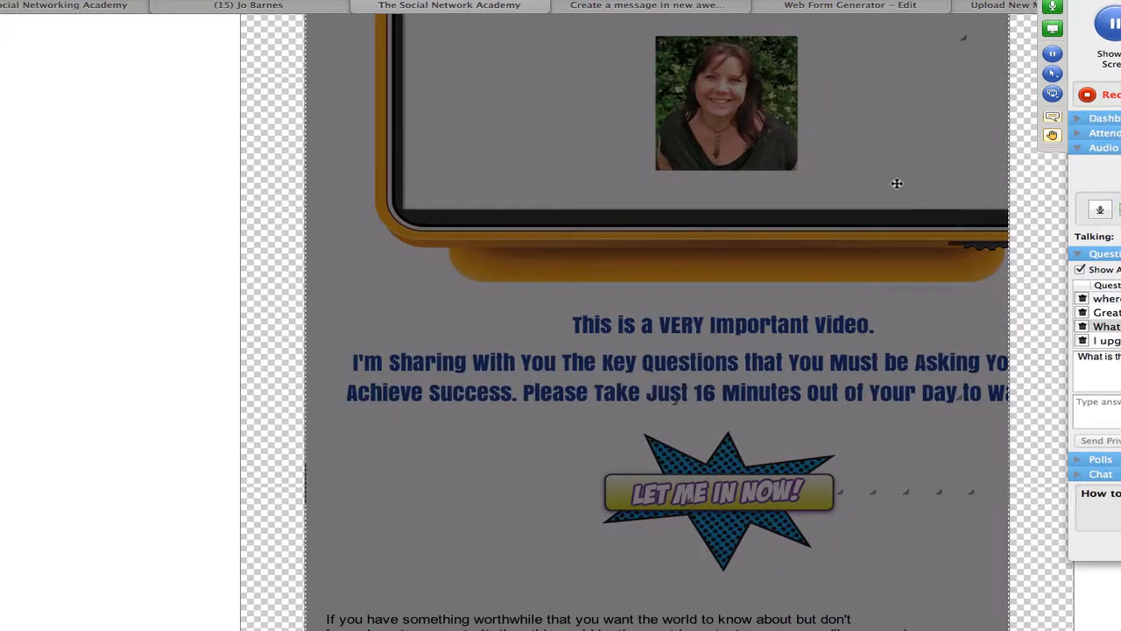
{"action": "scroll", "coordinate": [954, 385], "scroll_direction": "down", "scroll_amount": 10}
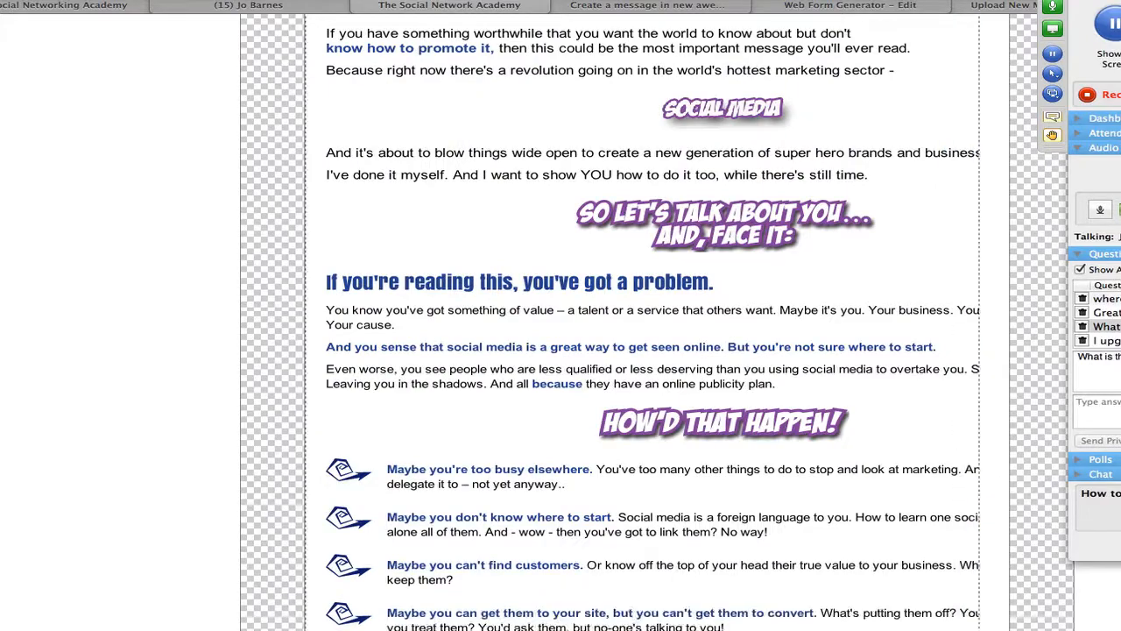
{"action": "scroll", "coordinate": [966, 493], "scroll_direction": "down", "scroll_amount": 3}
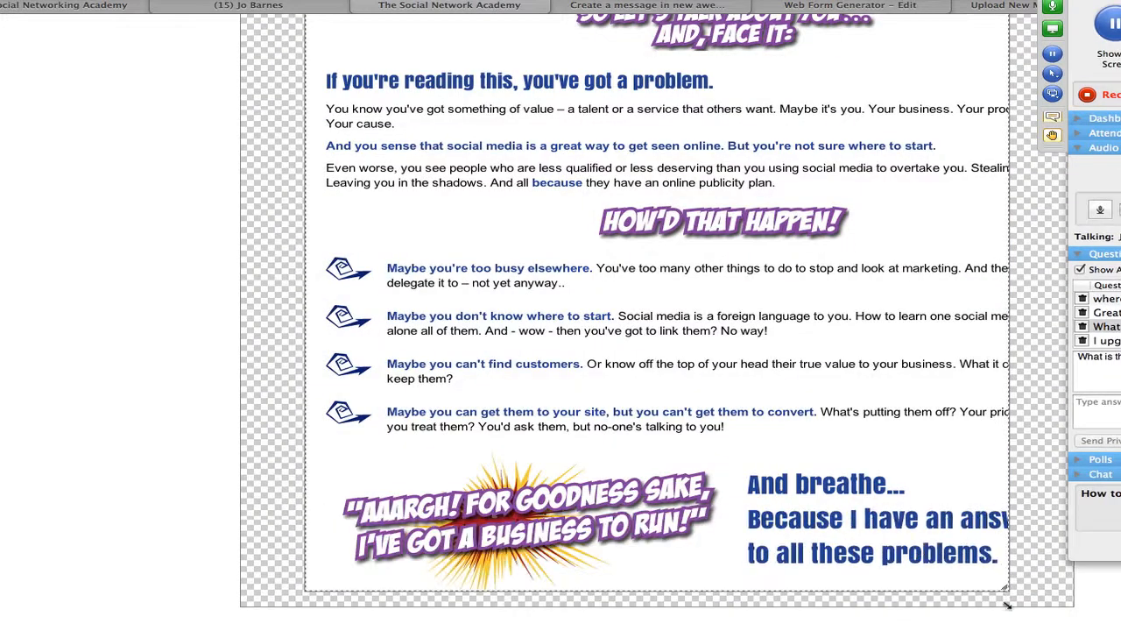
Step: Save the tab with the enlarged iFrame and look over its upper part
{"action": "scroll", "coordinate": [1017, 393], "scroll_direction": "up", "scroll_amount": 15}
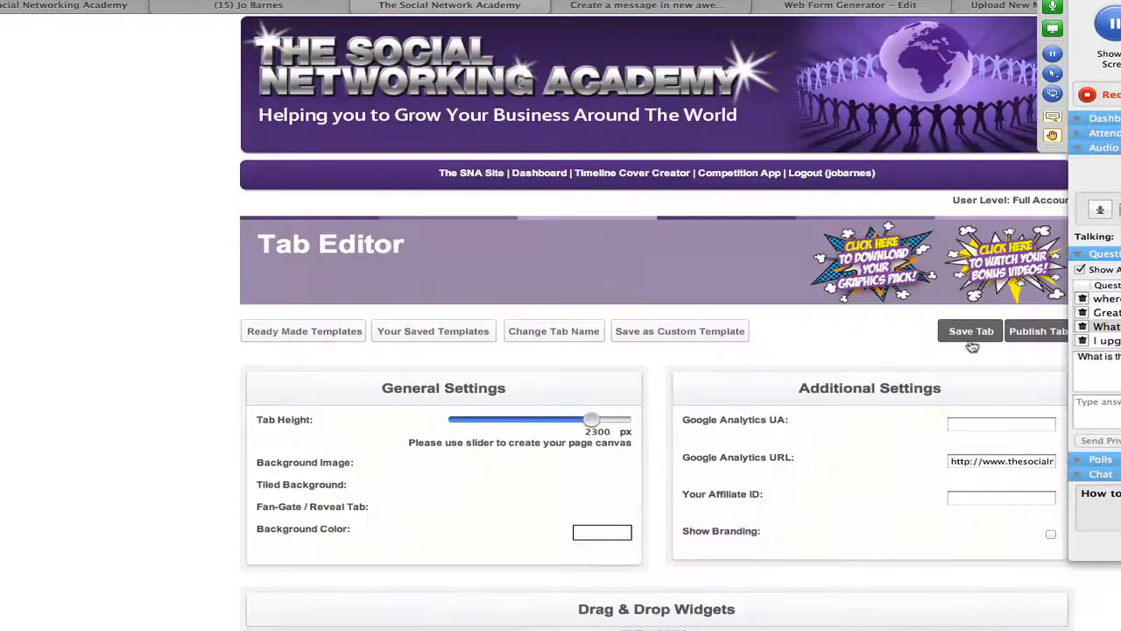
{"action": "left_click", "coordinate": [970, 342]}
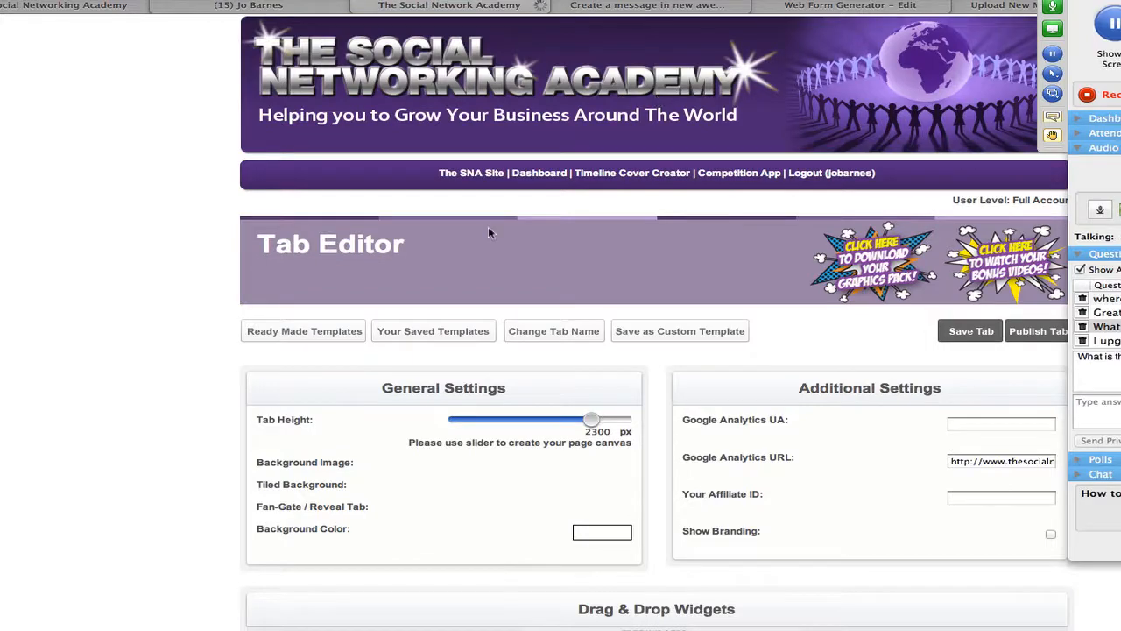
{"action": "scroll", "coordinate": [489, 233], "scroll_direction": "down", "scroll_amount": 10}
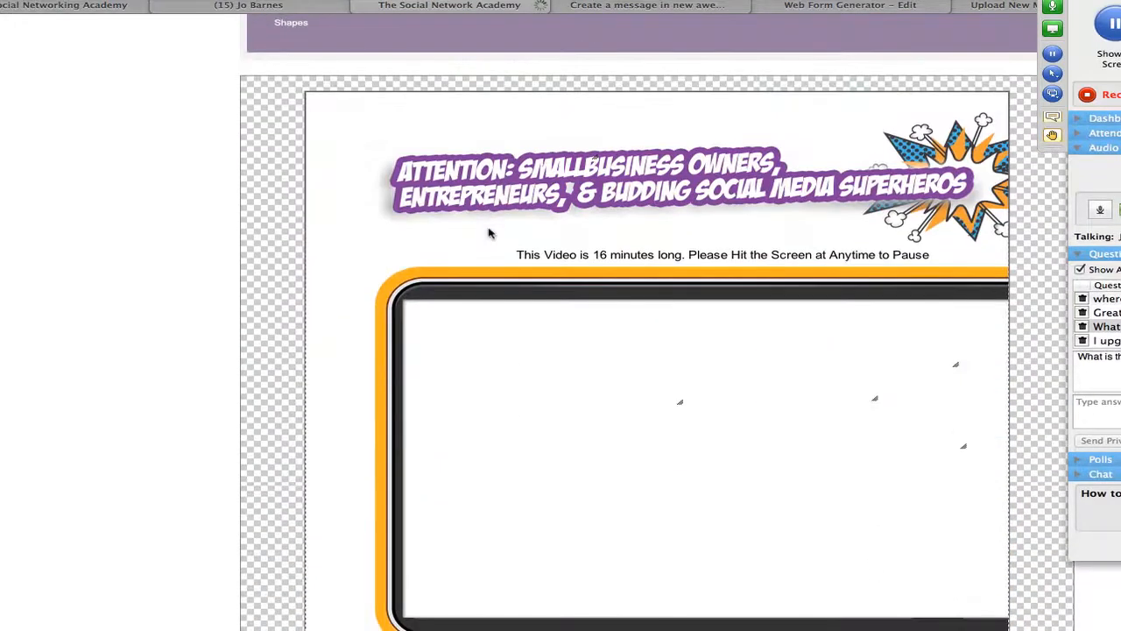
{"action": "scroll", "coordinate": [490, 233], "scroll_direction": "up", "scroll_amount": 10}
Step: Search Facebook for the presenter's test page for The Social Networking Academy and open it in a new browser tab
{"action": "left_click", "coordinate": [110, 9]}
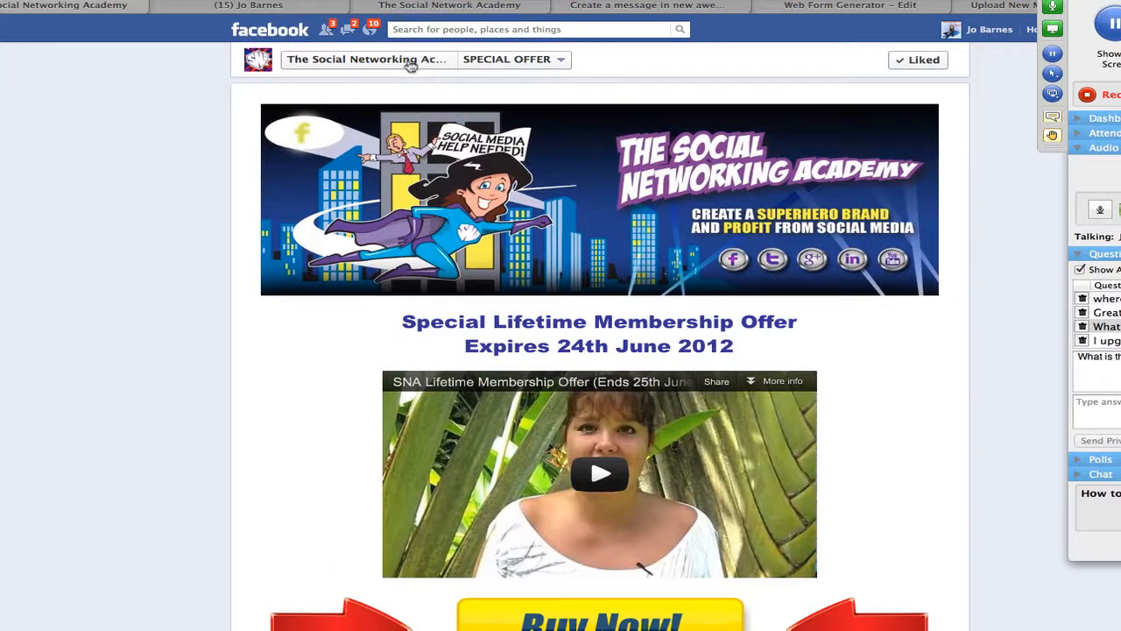
{"action": "left_click", "coordinate": [434, 28]}
{"action": "type", "text": "jo;"}
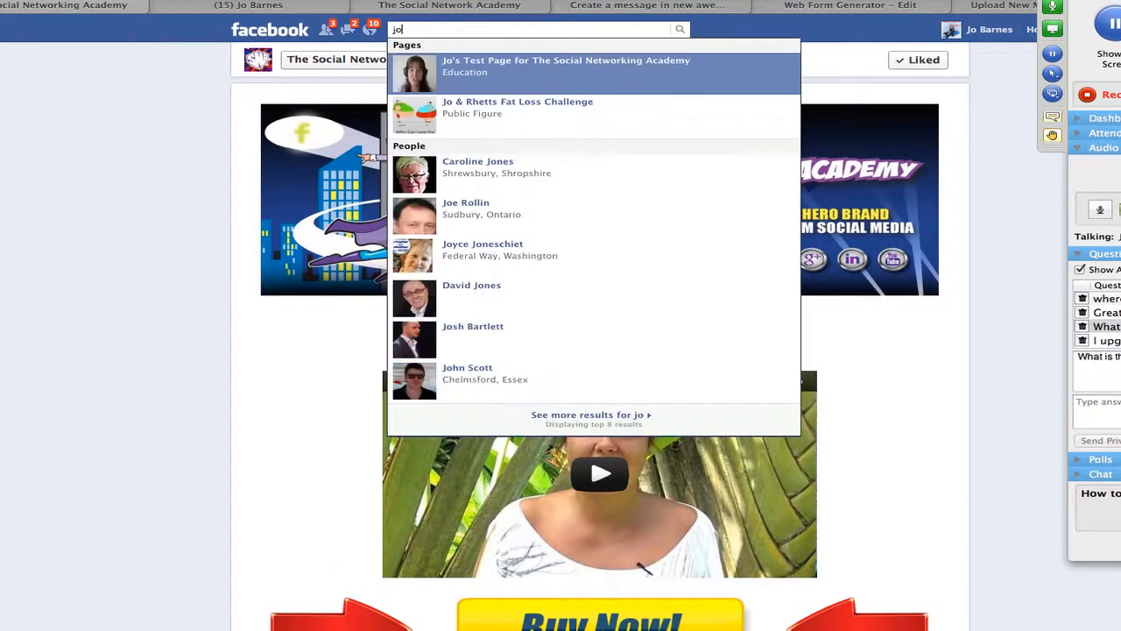
{"action": "right_click", "coordinate": [556, 75]}
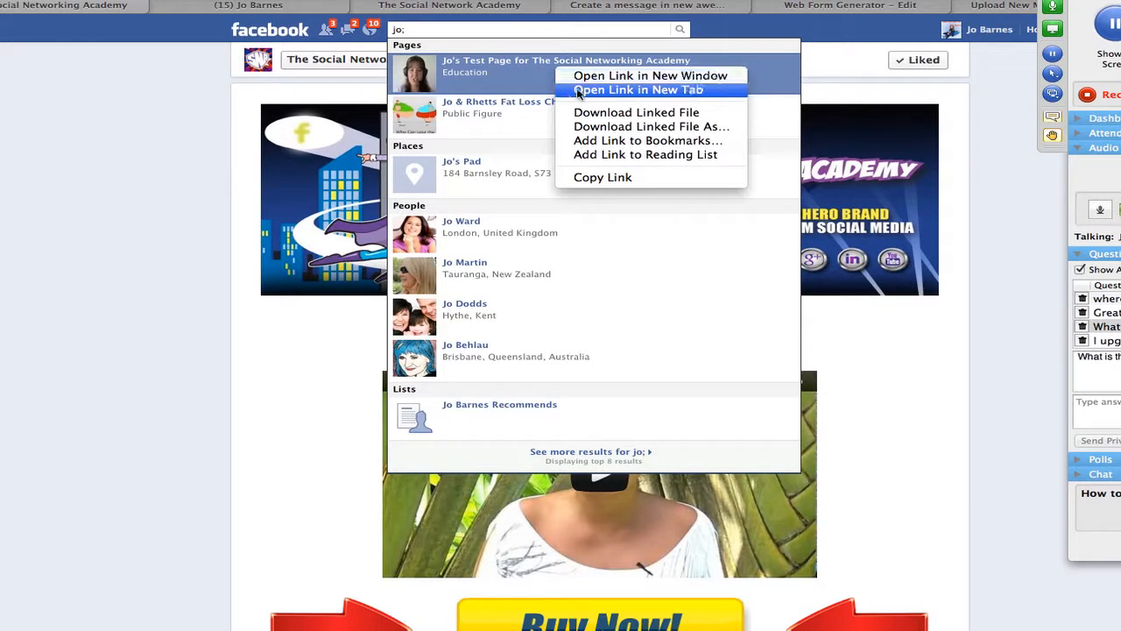
{"action": "left_click", "coordinate": [578, 91]}
{"action": "left_click", "coordinate": [385, 5]}
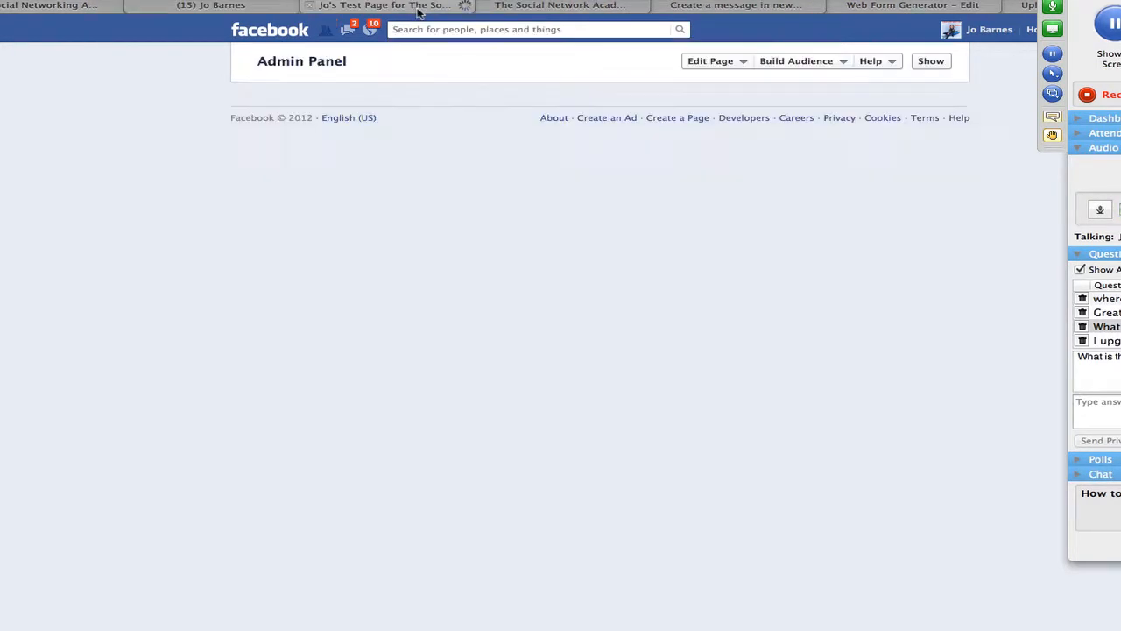
Step: Return to the tab editor site and open its tab dashboard
{"action": "left_click", "coordinate": [543, 6]}
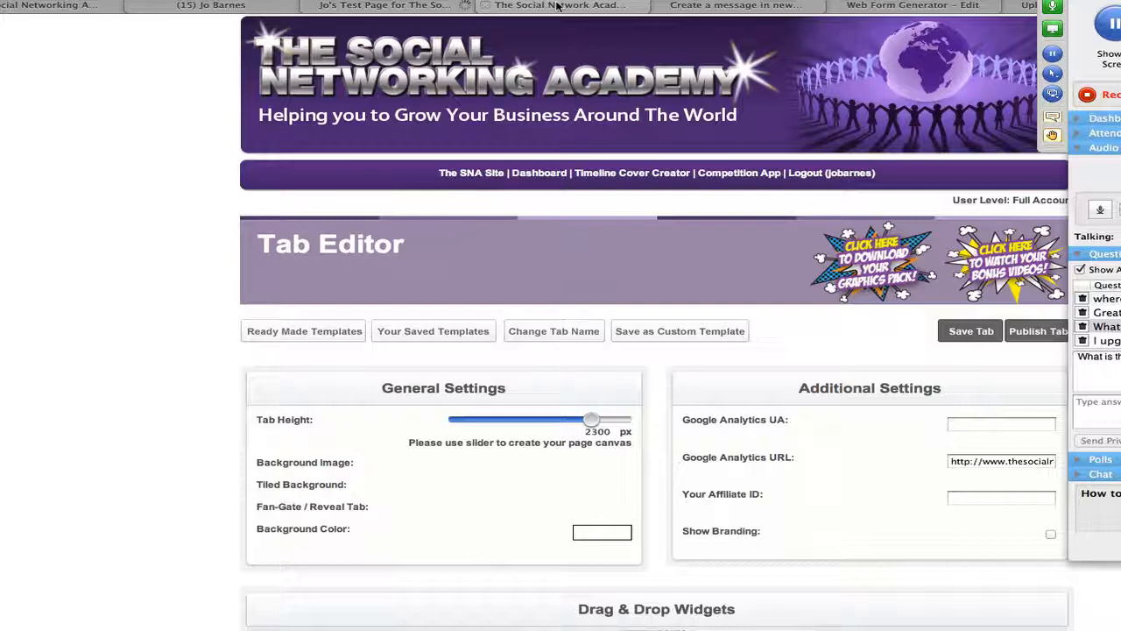
{"action": "left_click", "coordinate": [540, 175]}
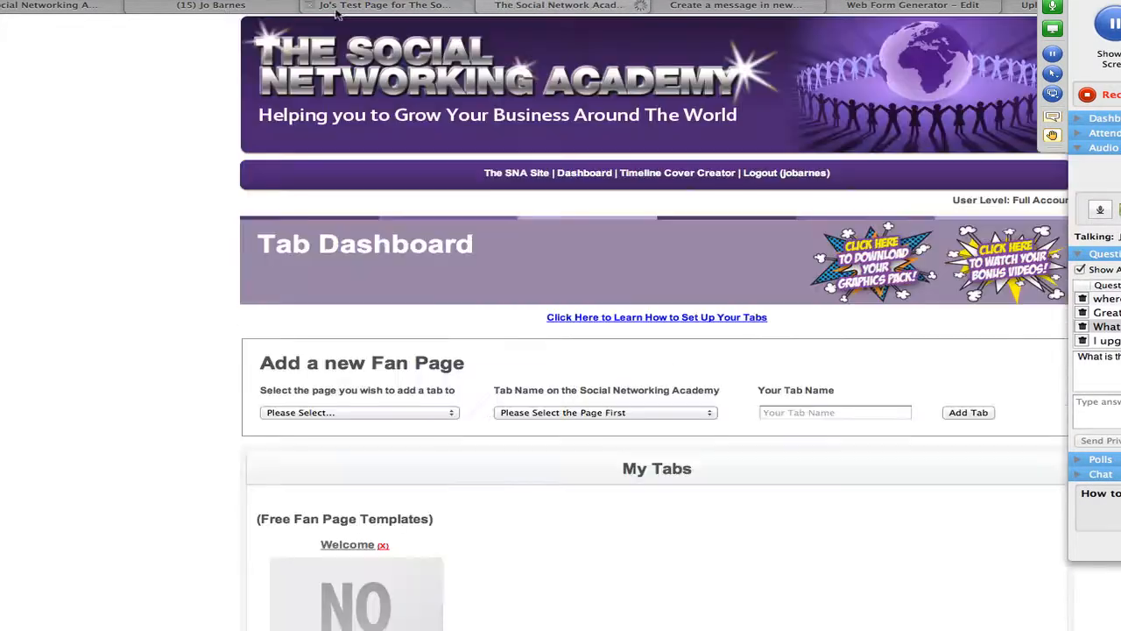
Step: Return to the presenter's Facebook test page, show all of its apps and open the Webinar Tab
{"action": "left_click", "coordinate": [338, 9]}
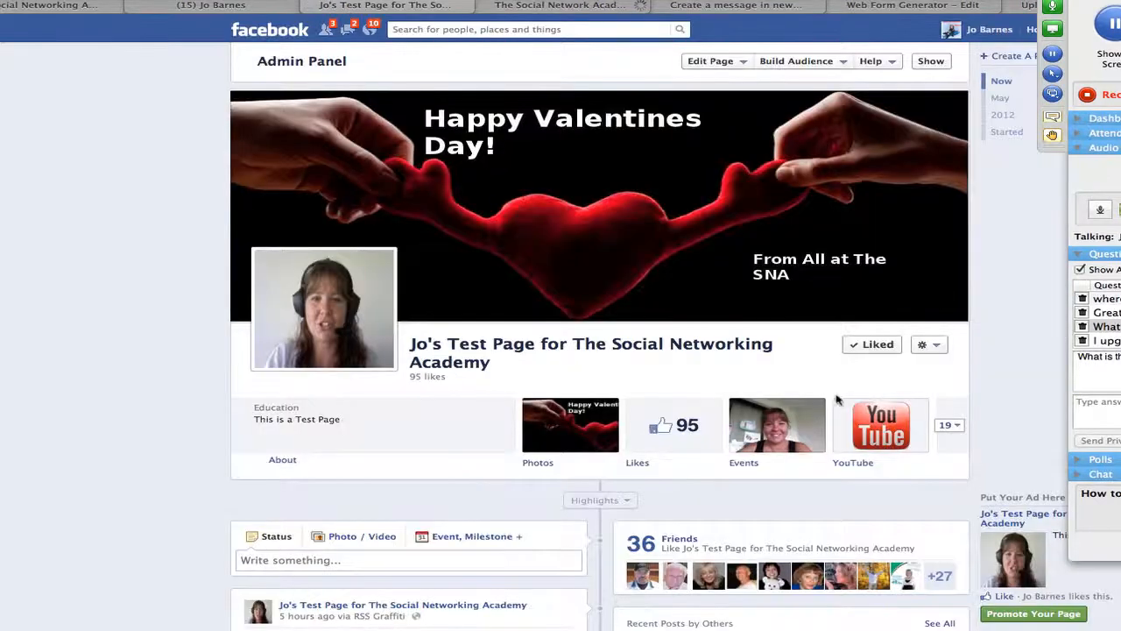
{"action": "left_click", "coordinate": [948, 425]}
{"action": "scroll", "coordinate": [841, 487], "scroll_direction": "down", "scroll_amount": 2}
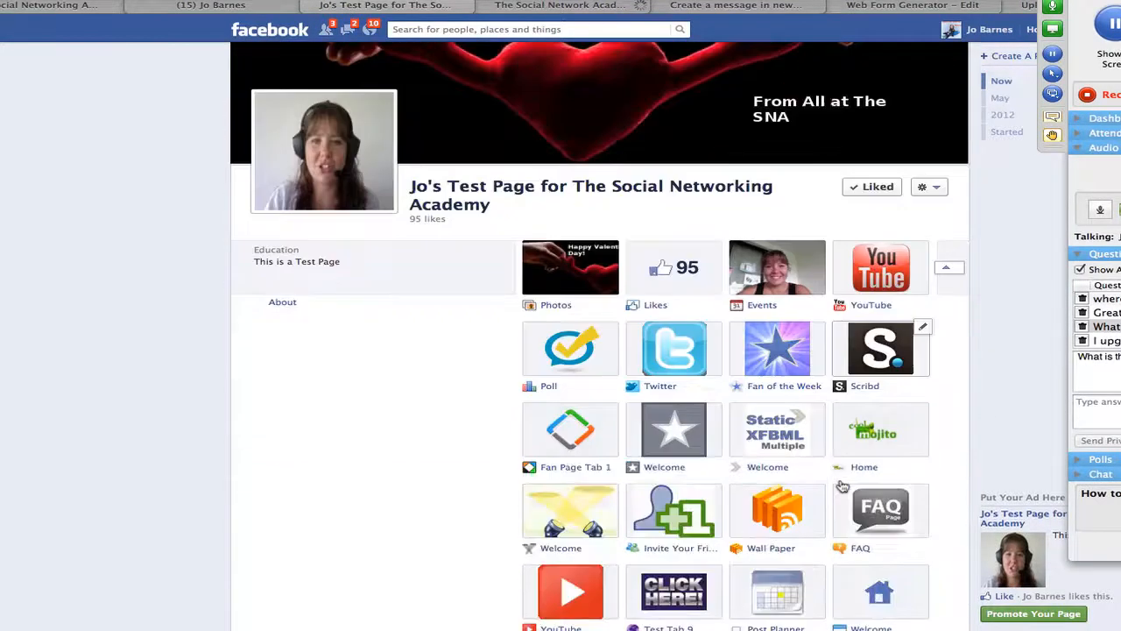
{"action": "scroll", "coordinate": [842, 487], "scroll_direction": "down", "scroll_amount": 5}
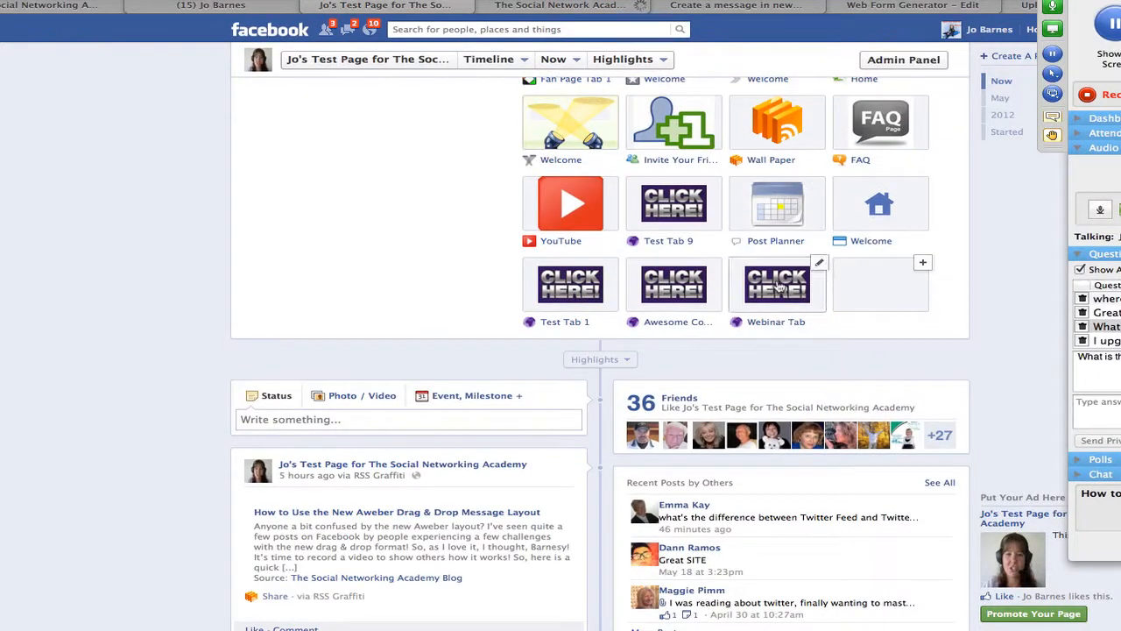
{"action": "left_click", "coordinate": [779, 286]}
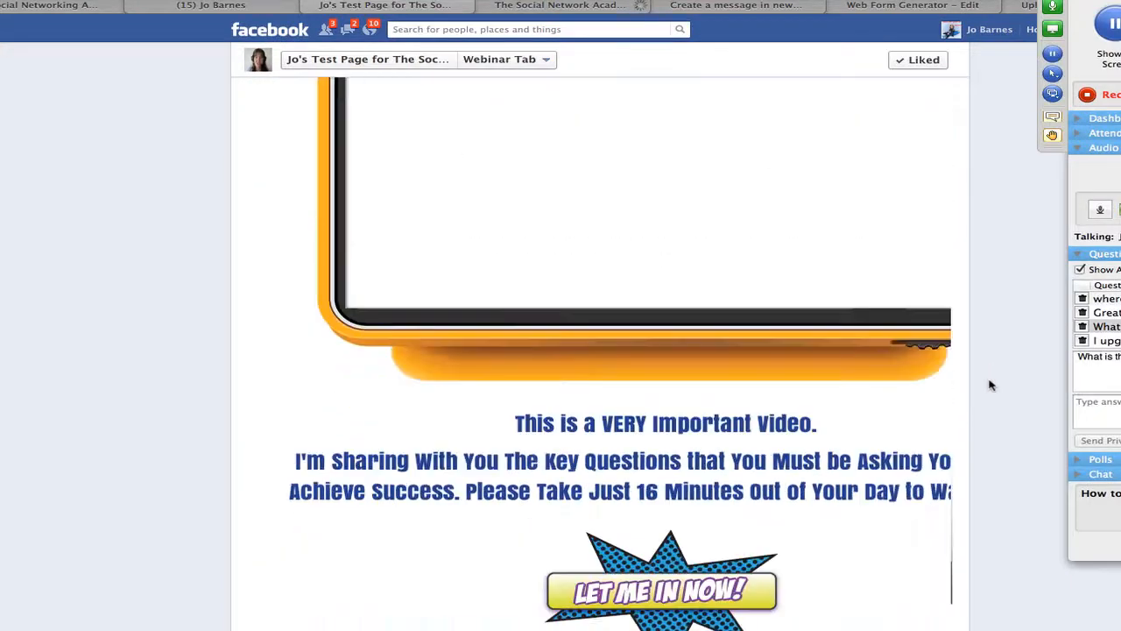
Step: Examine how the embedded website fits and scrolls inside the Webinar Tab, going well down the page and back to its heading
{"action": "scroll", "coordinate": [991, 385], "scroll_direction": "down", "scroll_amount": 10}
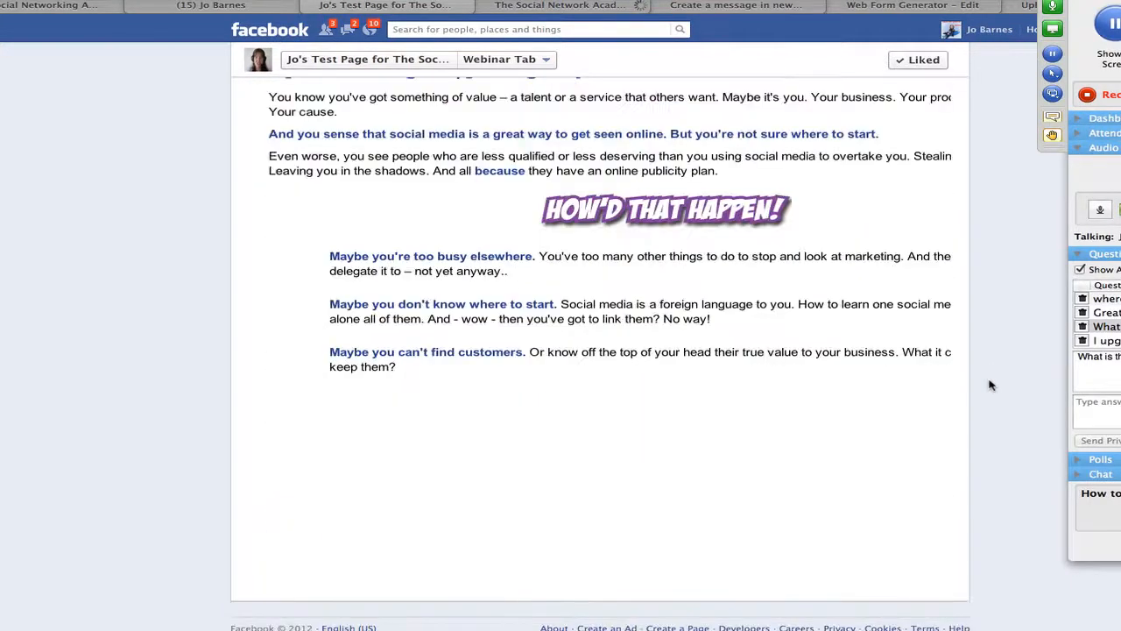
{"action": "scroll", "coordinate": [991, 385], "scroll_direction": "up", "scroll_amount": 10}
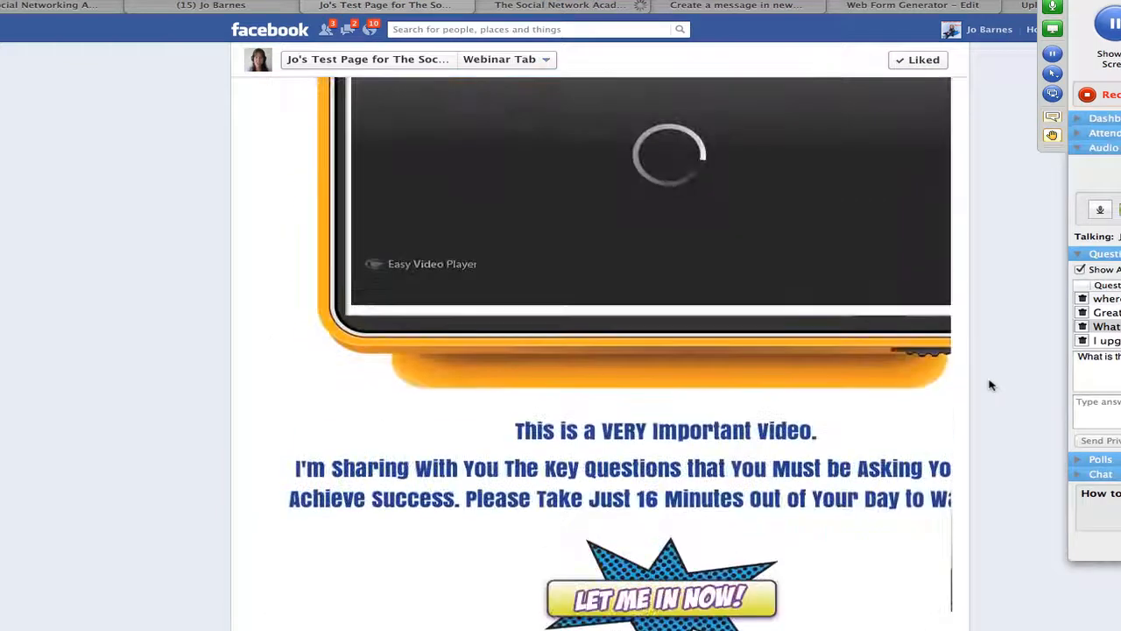
{"action": "scroll", "coordinate": [990, 386], "scroll_direction": "up", "scroll_amount": 3}
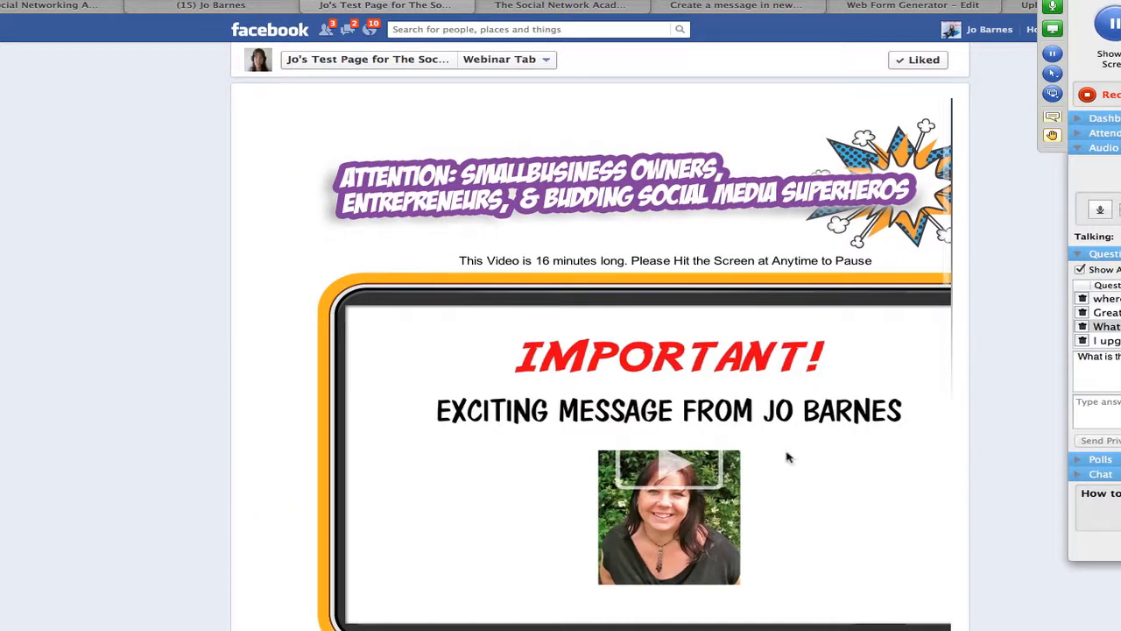
{"action": "scroll", "coordinate": [973, 544], "scroll_direction": "down", "scroll_amount": 3}
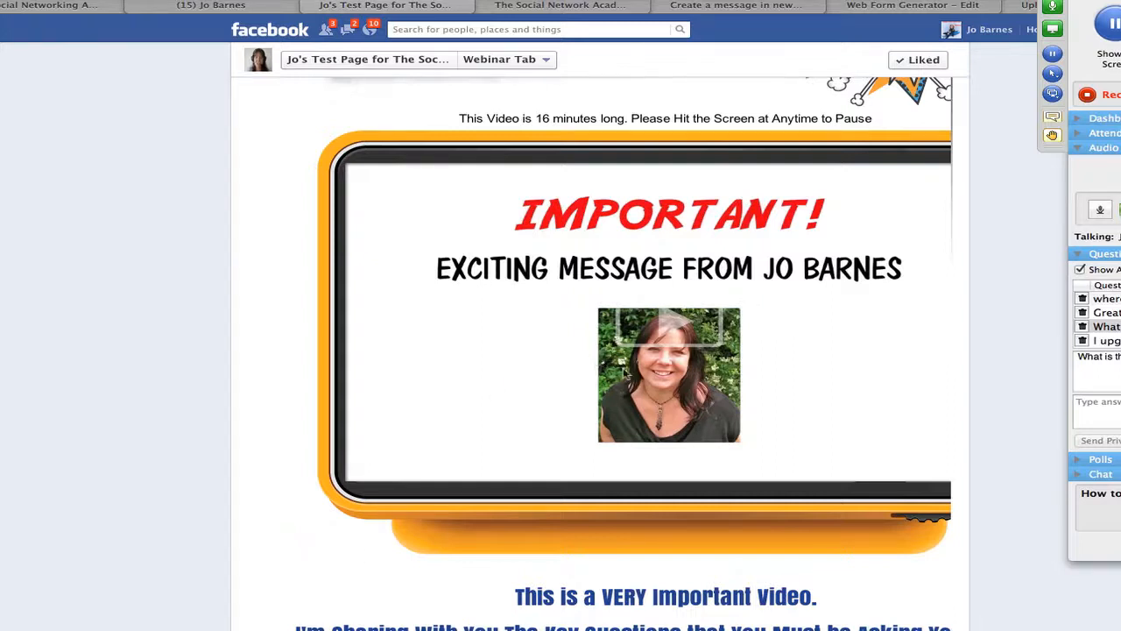
{"action": "scroll", "coordinate": [849, 319], "scroll_direction": "up", "scroll_amount": 3}
{"action": "scroll", "coordinate": [848, 319], "scroll_direction": "down", "scroll_amount": 3}
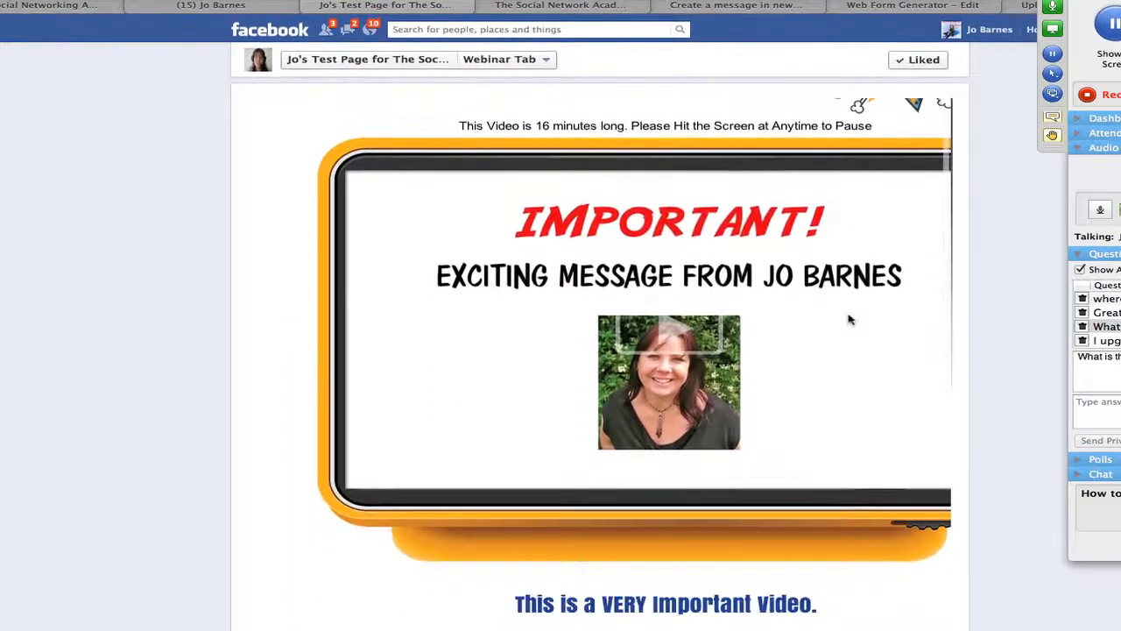
{"action": "scroll", "coordinate": [848, 319], "scroll_direction": "down", "scroll_amount": 20}
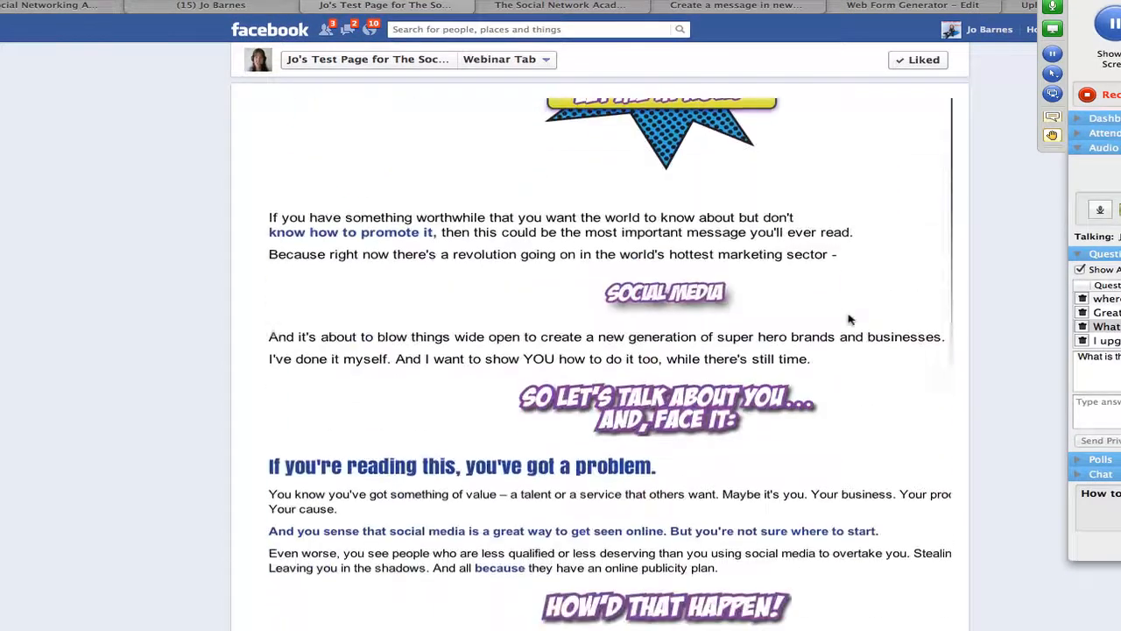
{"action": "scroll", "coordinate": [849, 319], "scroll_direction": "down", "scroll_amount": 2}
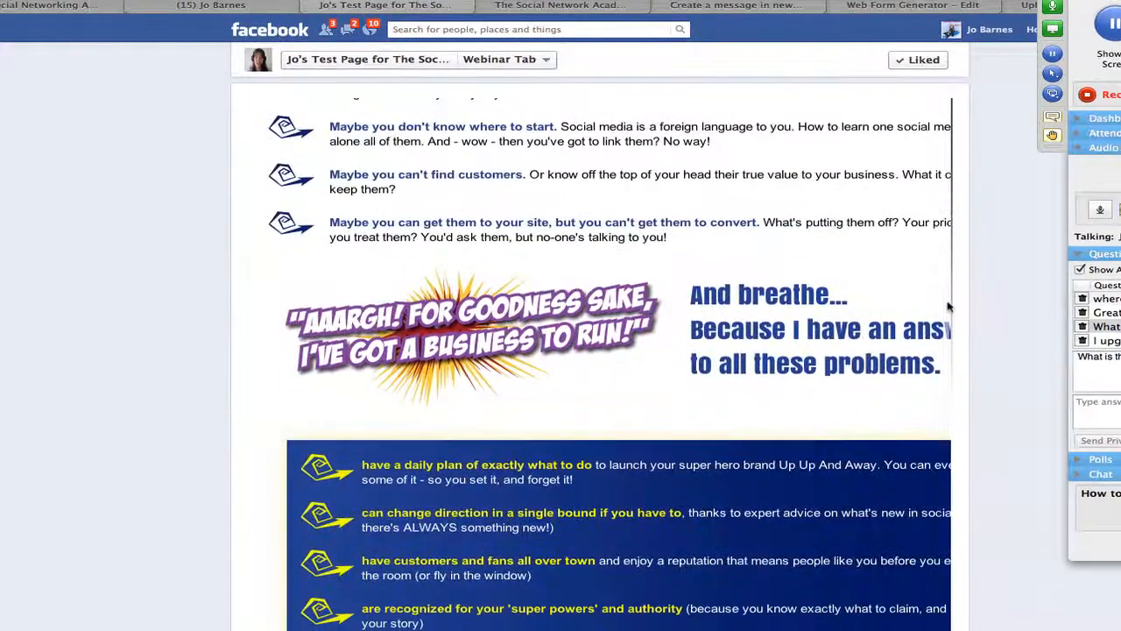
{"action": "scroll", "coordinate": [755, 414], "scroll_direction": "down", "scroll_amount": 5}
{"action": "scroll", "coordinate": [755, 413], "scroll_direction": "down", "scroll_amount": 20}
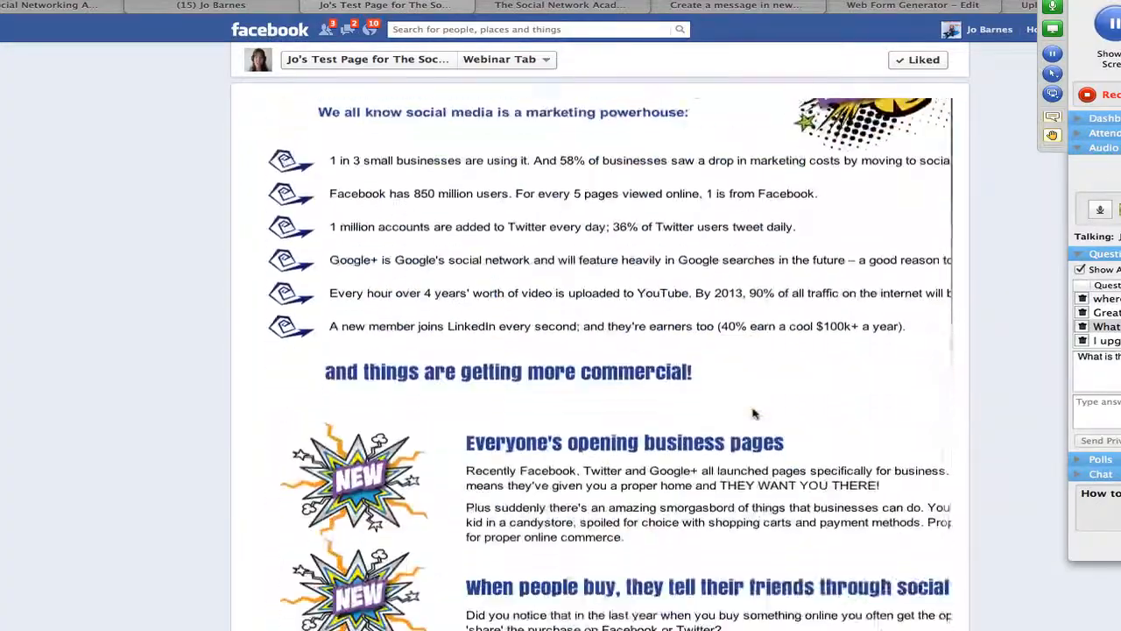
{"action": "scroll", "coordinate": [760, 416], "scroll_direction": "down", "scroll_amount": 20}
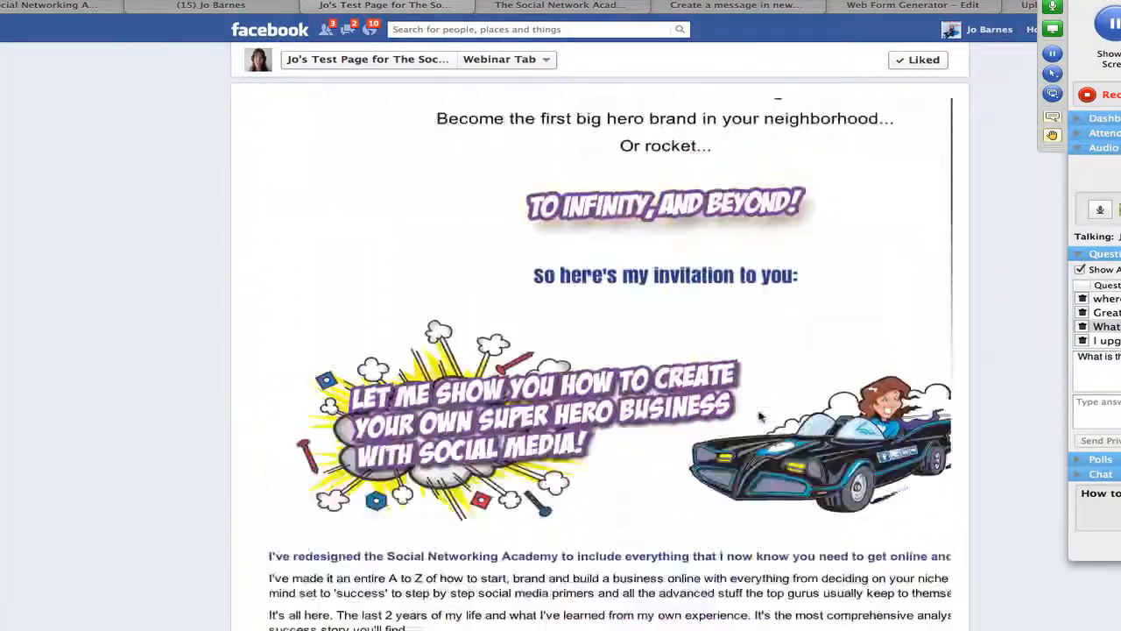
{"action": "scroll", "coordinate": [759, 417], "scroll_direction": "down", "scroll_amount": 20}
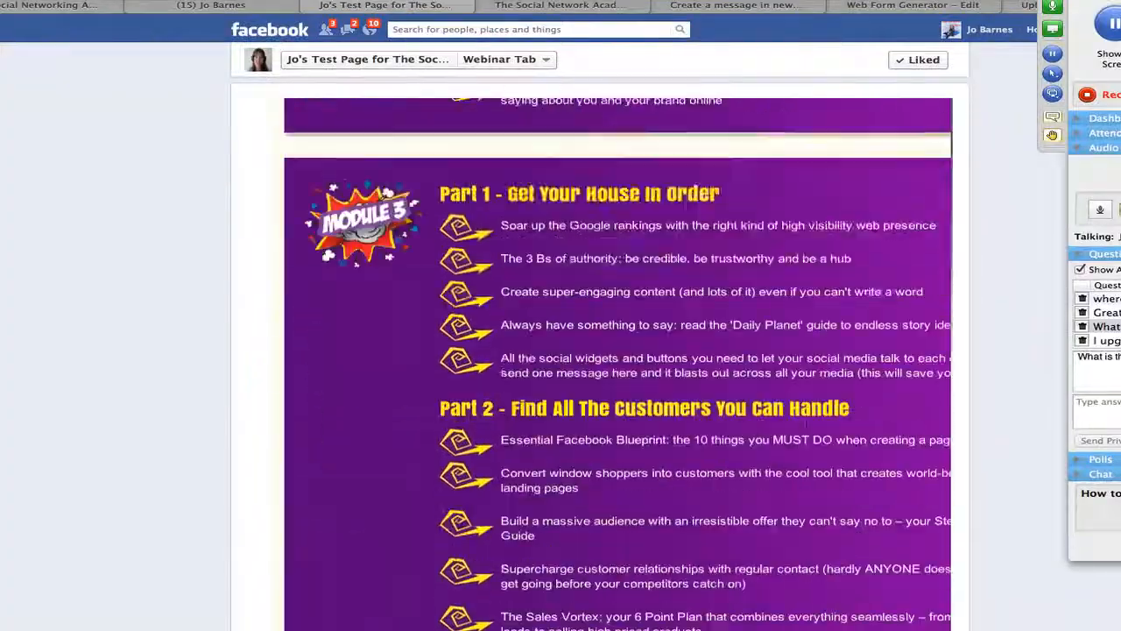
{"action": "scroll", "coordinate": [805, 335], "scroll_direction": "up", "scroll_amount": 20}
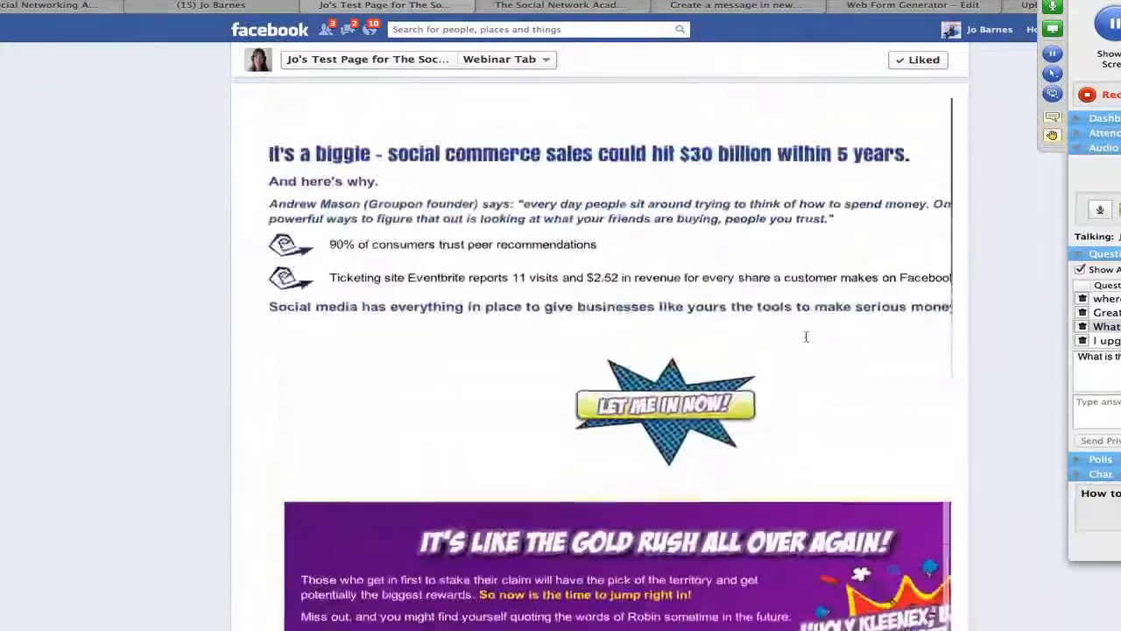
{"action": "scroll", "coordinate": [805, 335], "scroll_direction": "up", "scroll_amount": 10}
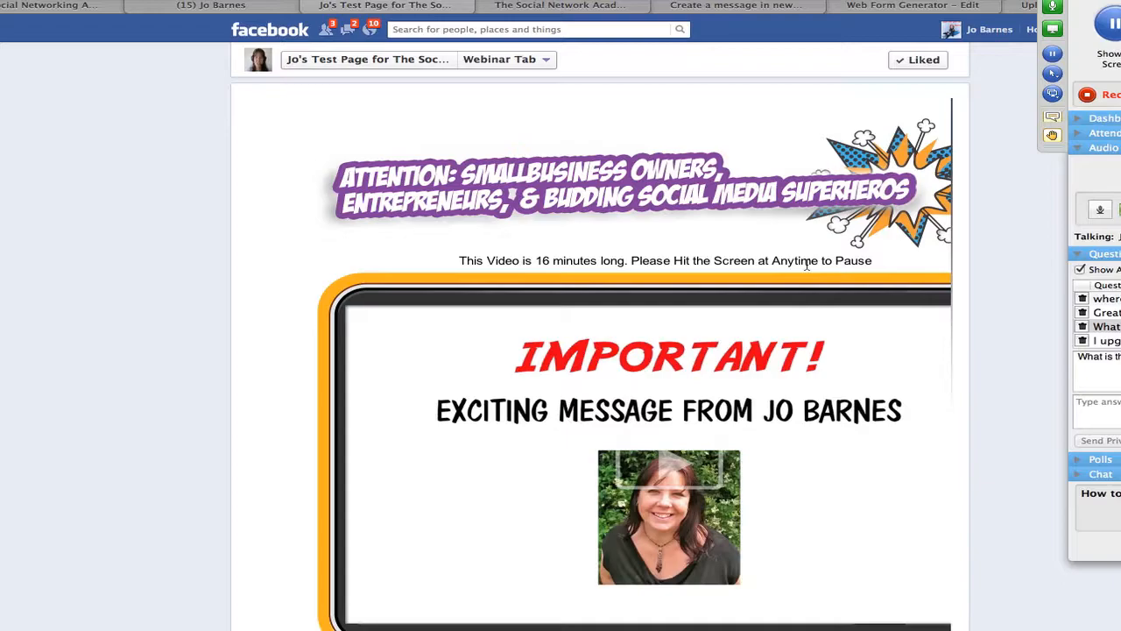
{"action": "scroll", "coordinate": [935, 277], "scroll_direction": "down", "scroll_amount": 10}
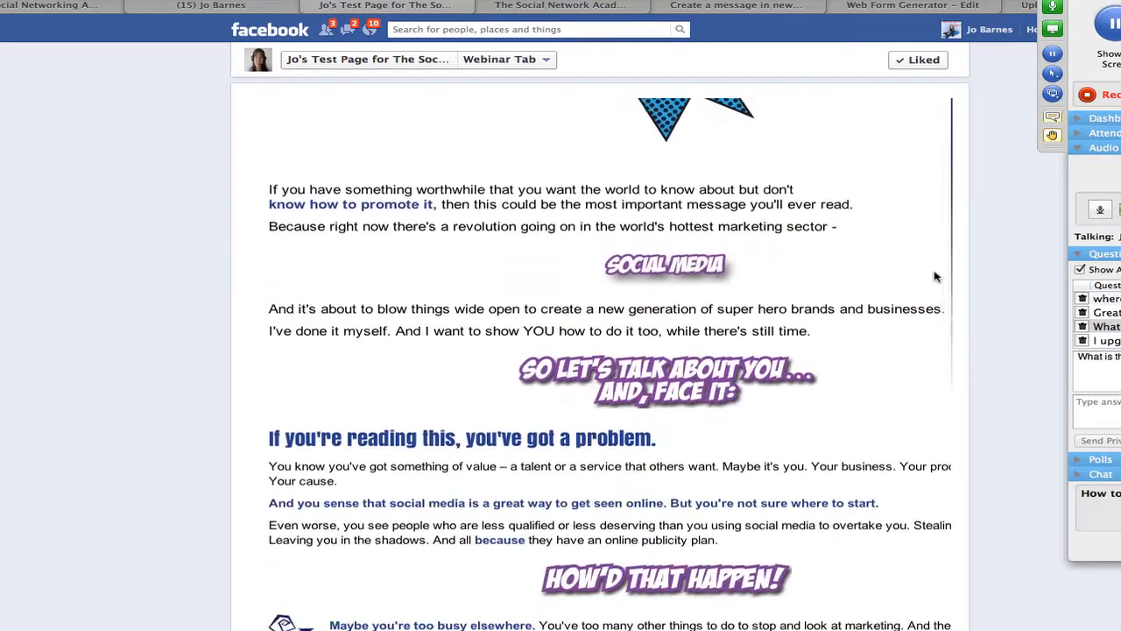
{"action": "scroll", "coordinate": [934, 277], "scroll_direction": "down", "scroll_amount": 10}
{"action": "scroll", "coordinate": [934, 277], "scroll_direction": "up", "scroll_amount": 20}
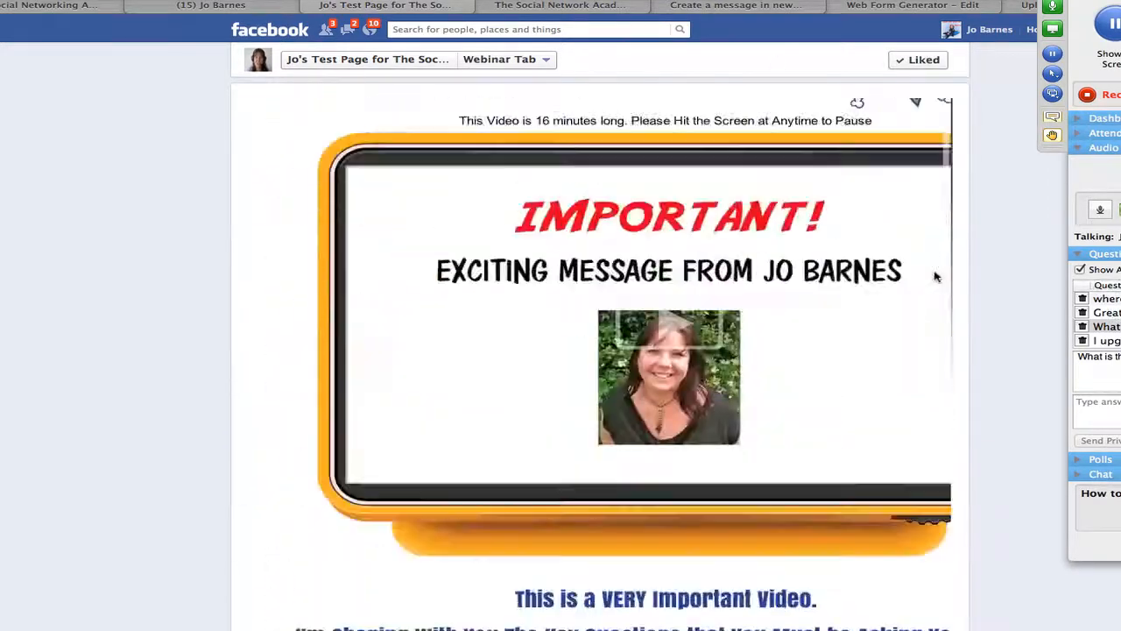
{"action": "scroll", "coordinate": [934, 277], "scroll_direction": "up", "scroll_amount": 3}
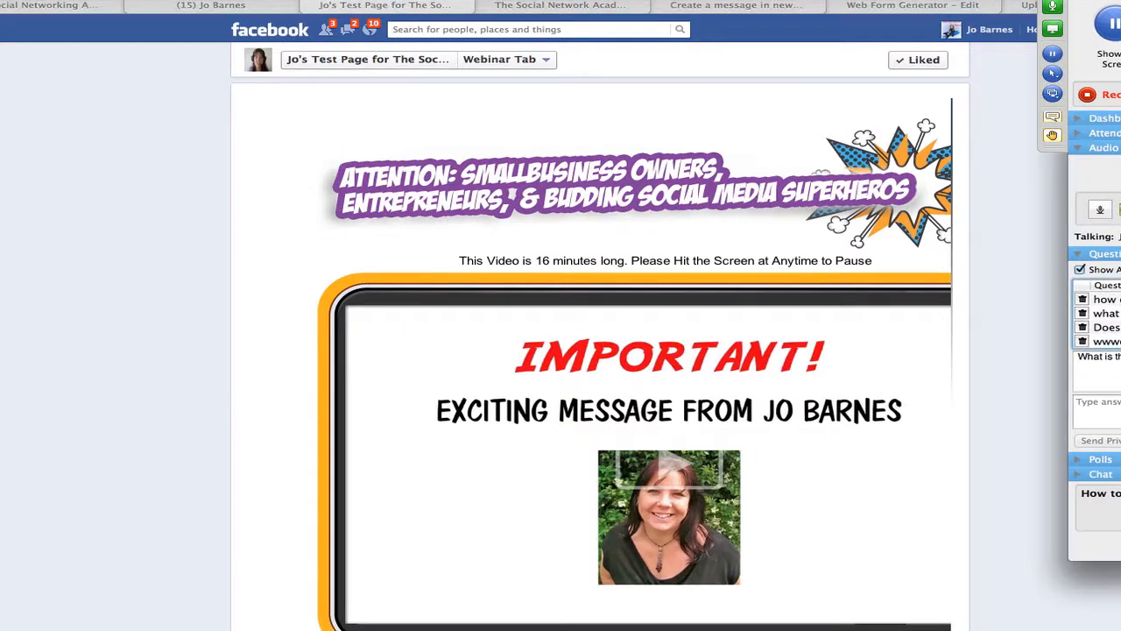
Step: Read the attendee questions beginning "Does this" and "what is th", checking the Webinar Tab's page length in between
{"action": "left_click", "coordinate": [1108, 341]}
{"action": "left_click", "coordinate": [1107, 327]}
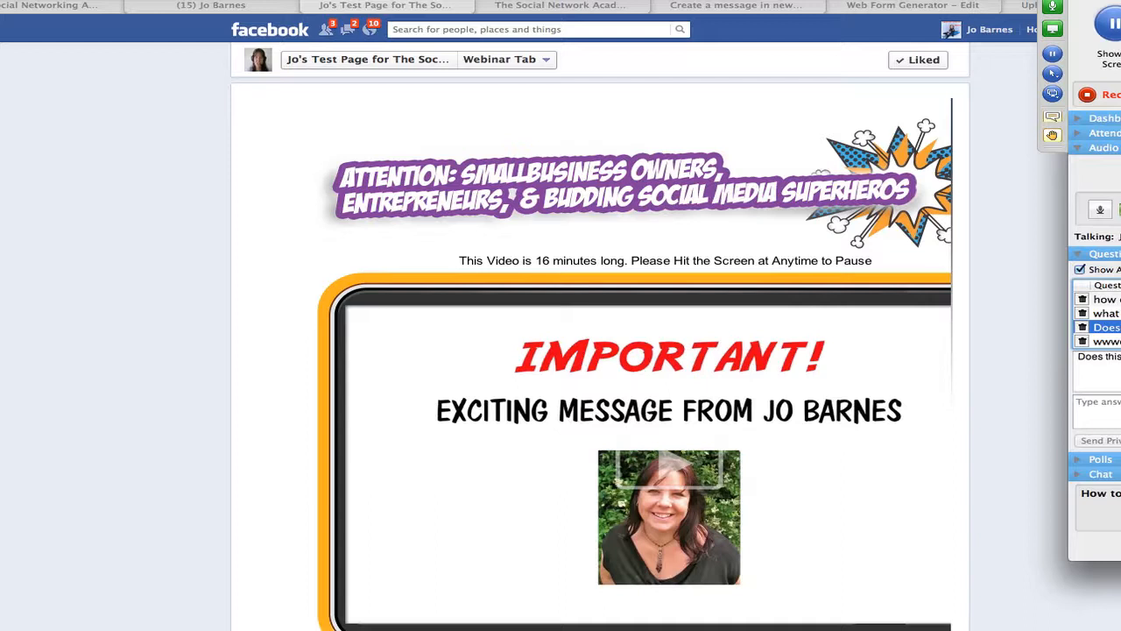
{"action": "left_click", "coordinate": [1108, 312]}
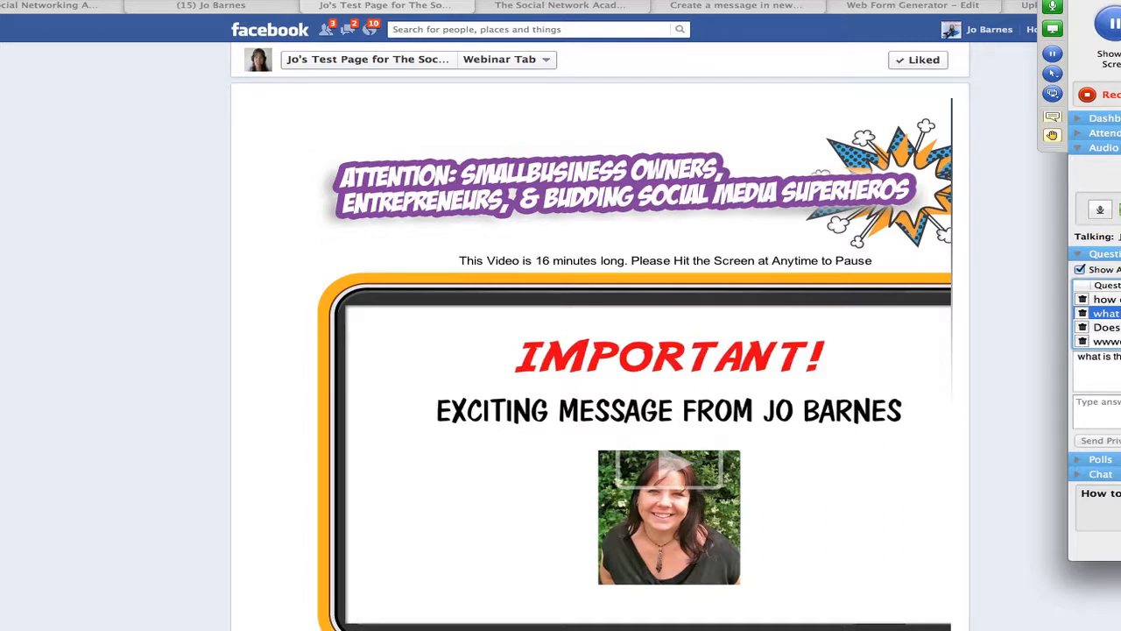
{"action": "scroll", "coordinate": [966, 408], "scroll_direction": "down", "scroll_amount": 10}
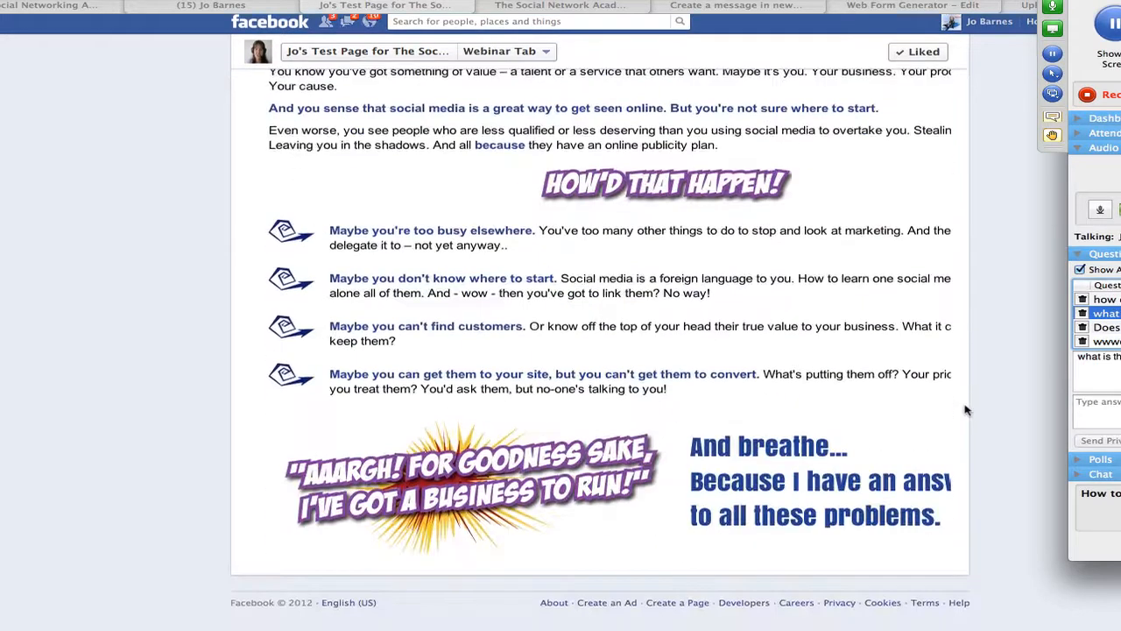
{"action": "scroll", "coordinate": [966, 409], "scroll_direction": "up", "scroll_amount": 10}
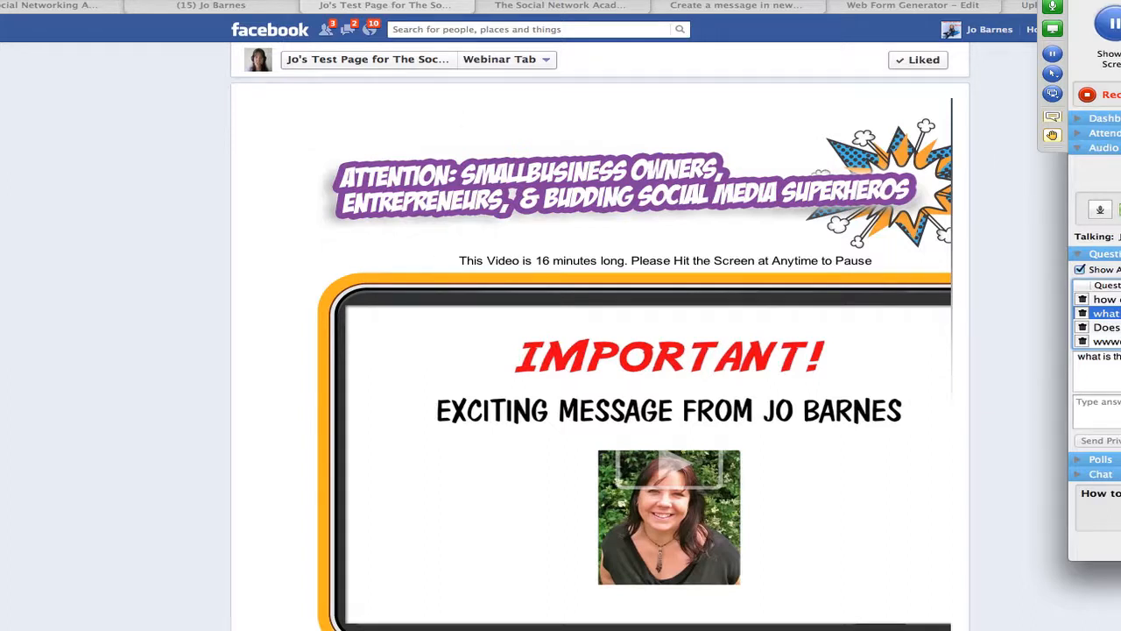
{"action": "left_click", "coordinate": [1107, 328]}
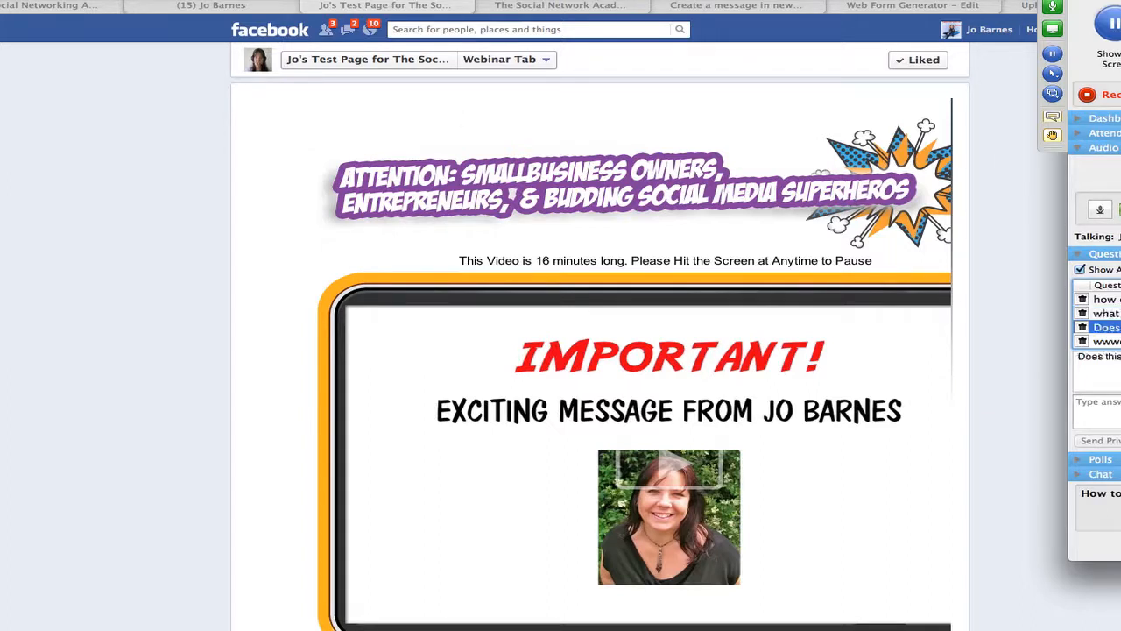
{"action": "left_click", "coordinate": [1108, 314]}
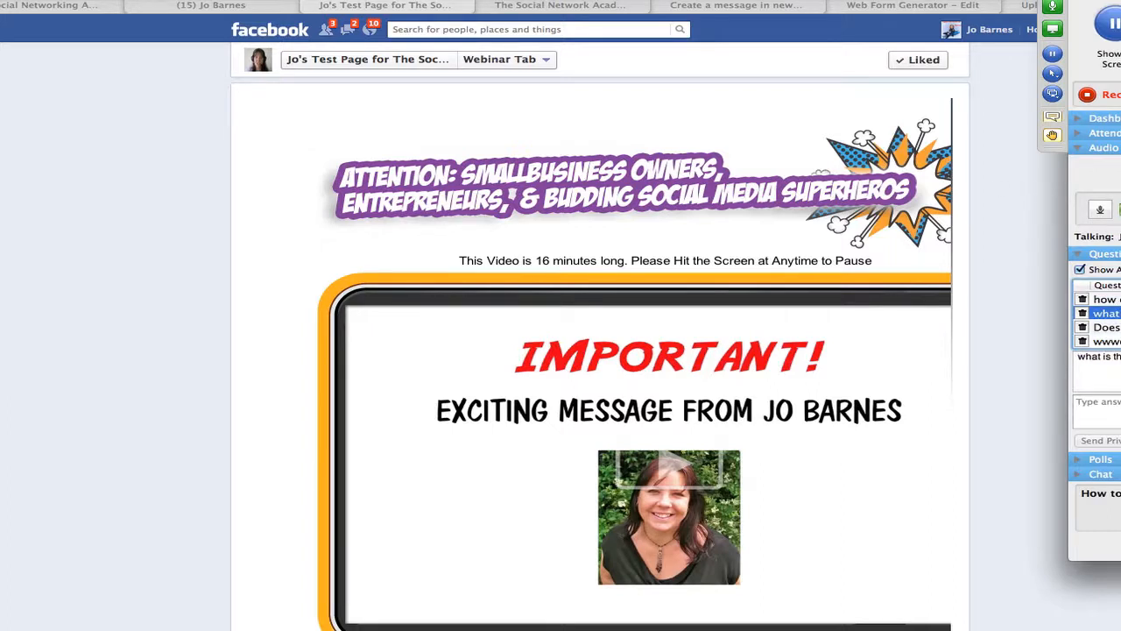
Step: Select the attendee question beginning "how can" and answer it with "?autostart"
{"action": "left_click", "coordinate": [1107, 300]}
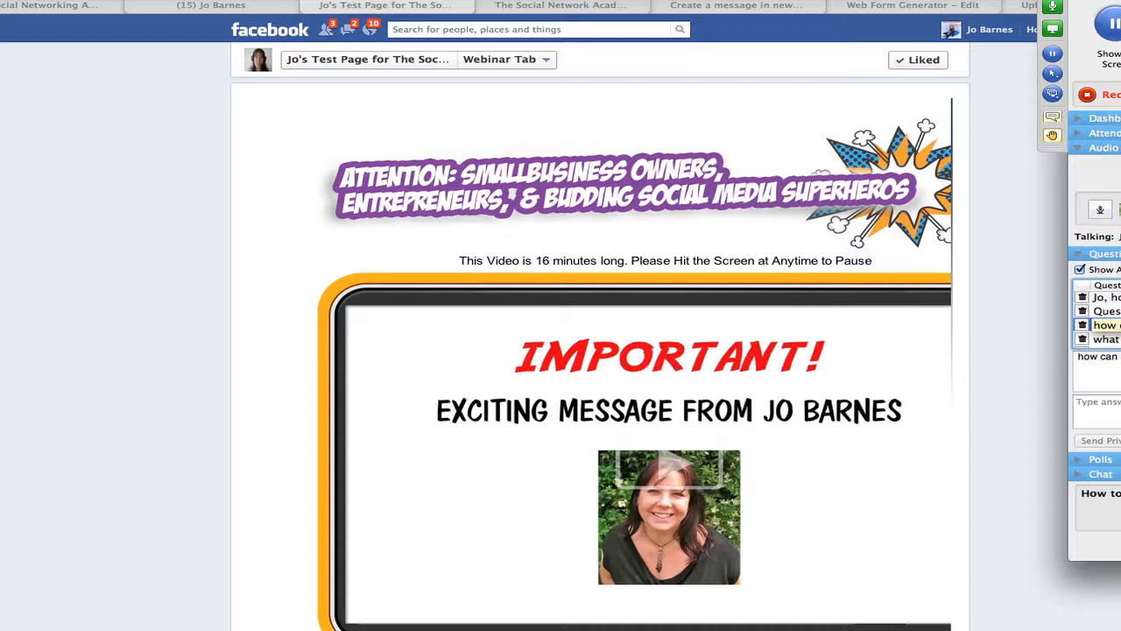
{"action": "left_click", "coordinate": [1100, 410]}
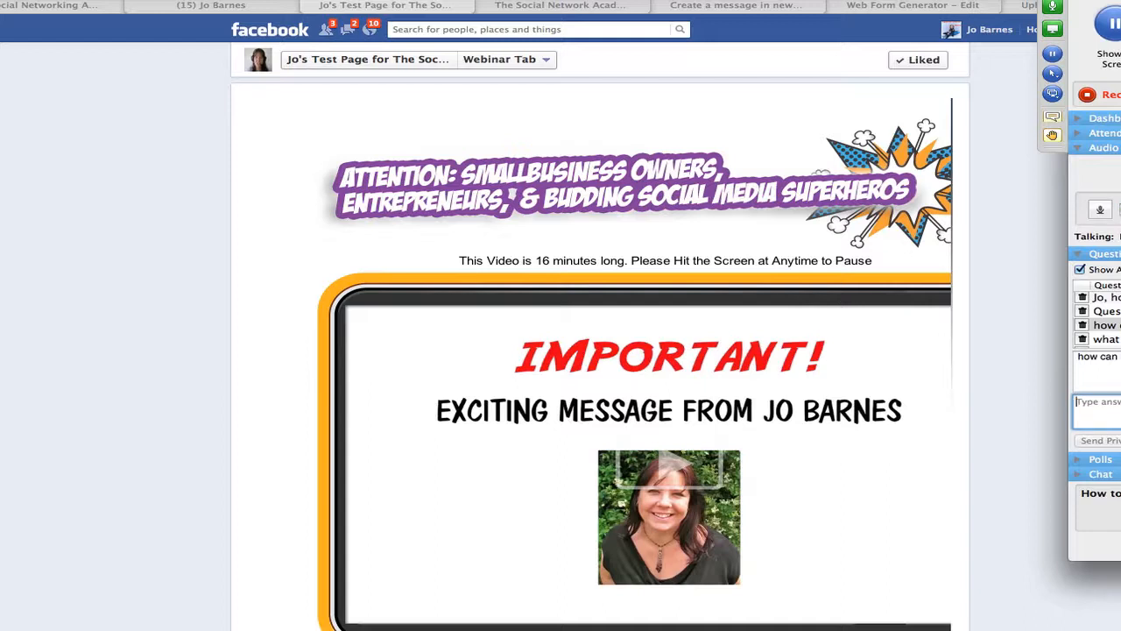
{"action": "type", "text": "?autostart"}
{"action": "key", "text": "Return"}
Step: Give the attendee question beginning "how can" a second written answer containing "rel=0"
{"action": "left_click", "coordinate": [1107, 325]}
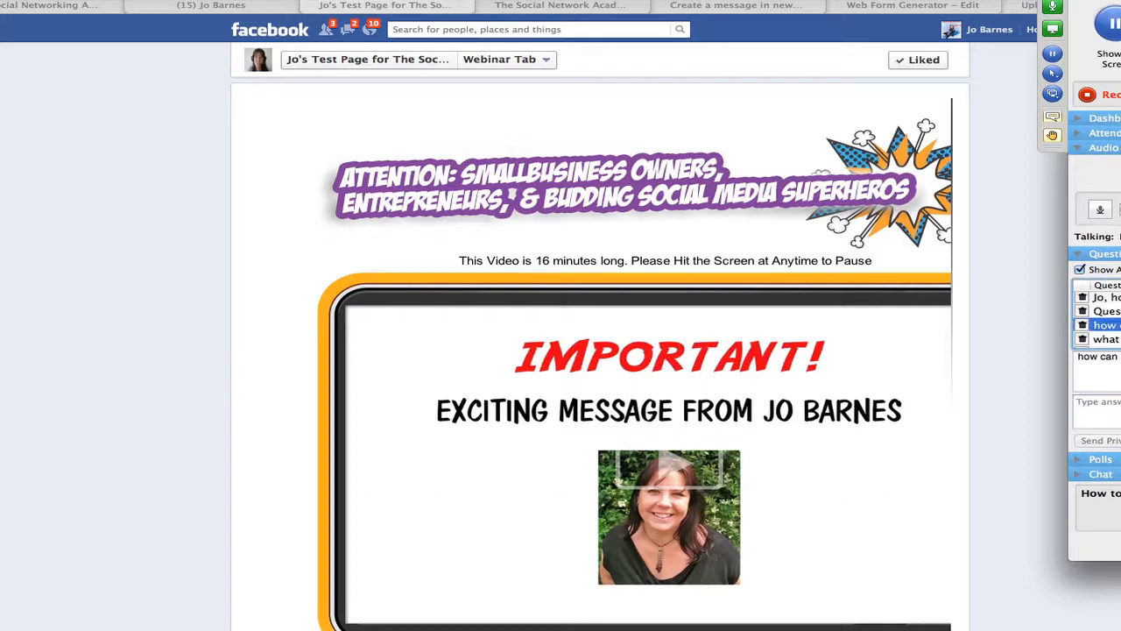
{"action": "left_click", "coordinate": [1108, 404]}
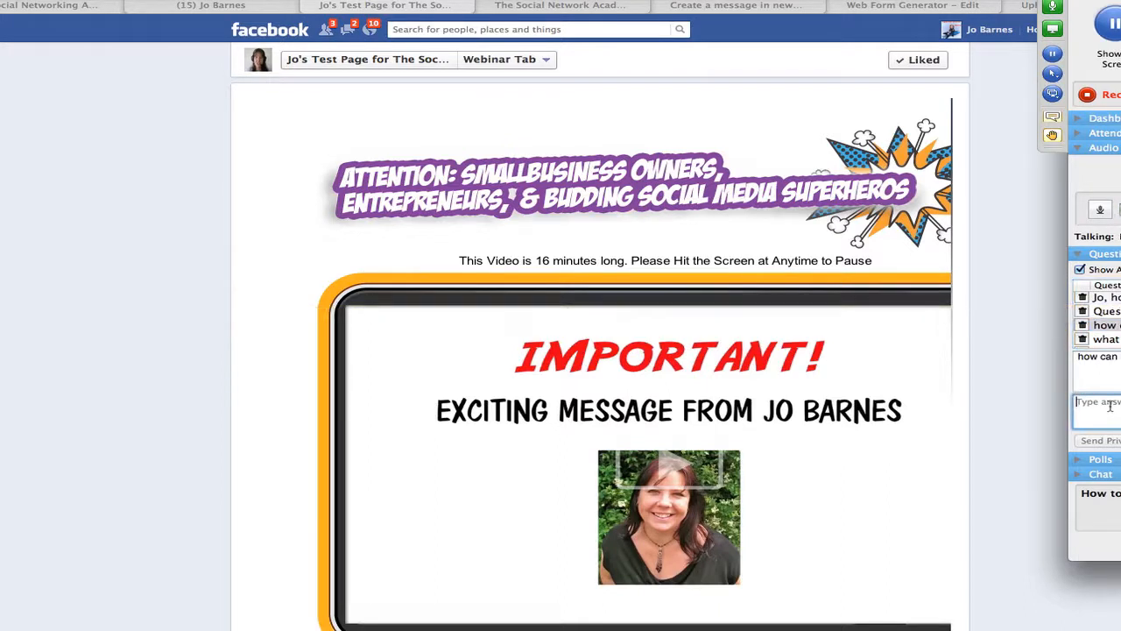
{"action": "type", "text": "Y"}
{"action": "type", "text": "re"}
{"action": "type", "text": "l=0"}
{"action": "key", "text": "Return"}
Step: Open the attendee question about the PDF document and read through its full text
{"action": "left_click", "coordinate": [1106, 311]}
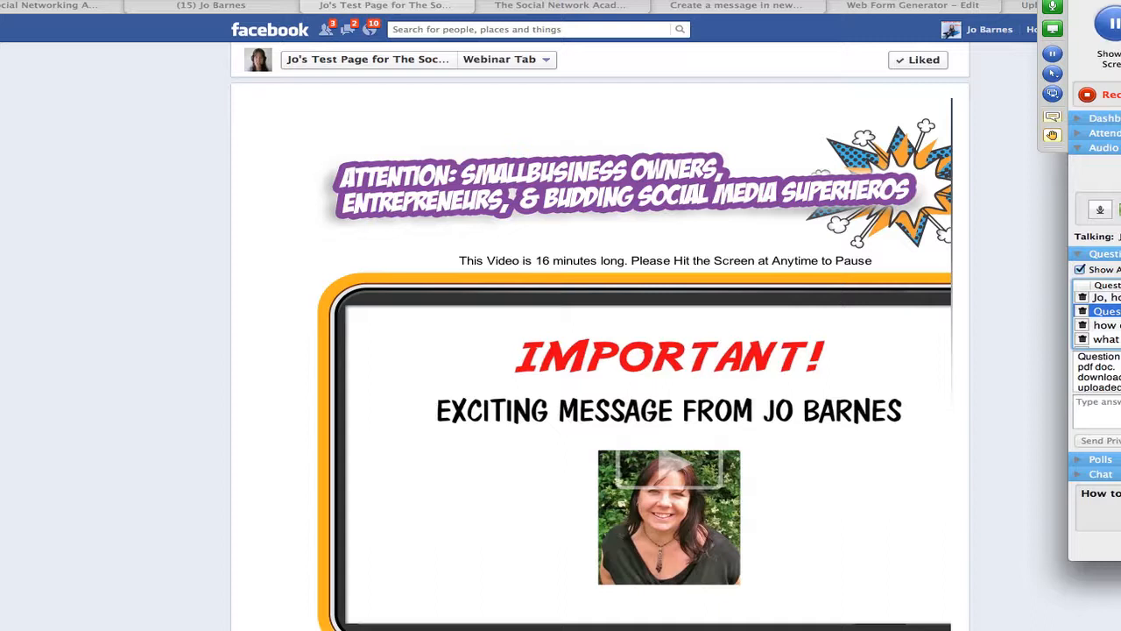
{"action": "scroll", "coordinate": [1099, 371], "scroll_direction": "down", "scroll_amount": 1}
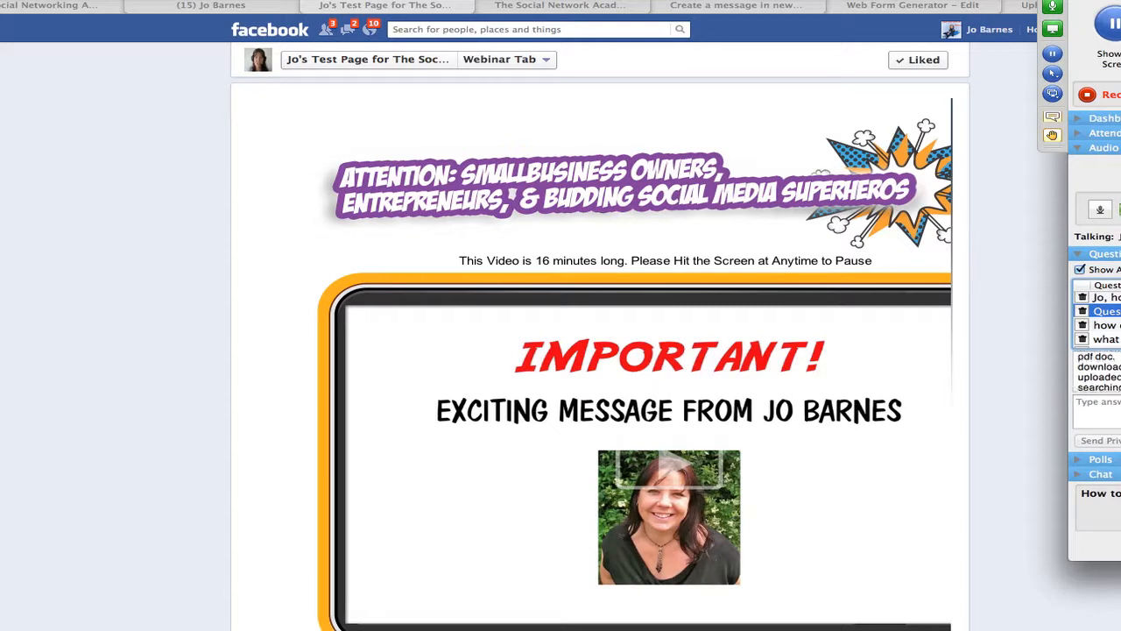
{"action": "scroll", "coordinate": [1099, 371], "scroll_direction": "down", "scroll_amount": 1}
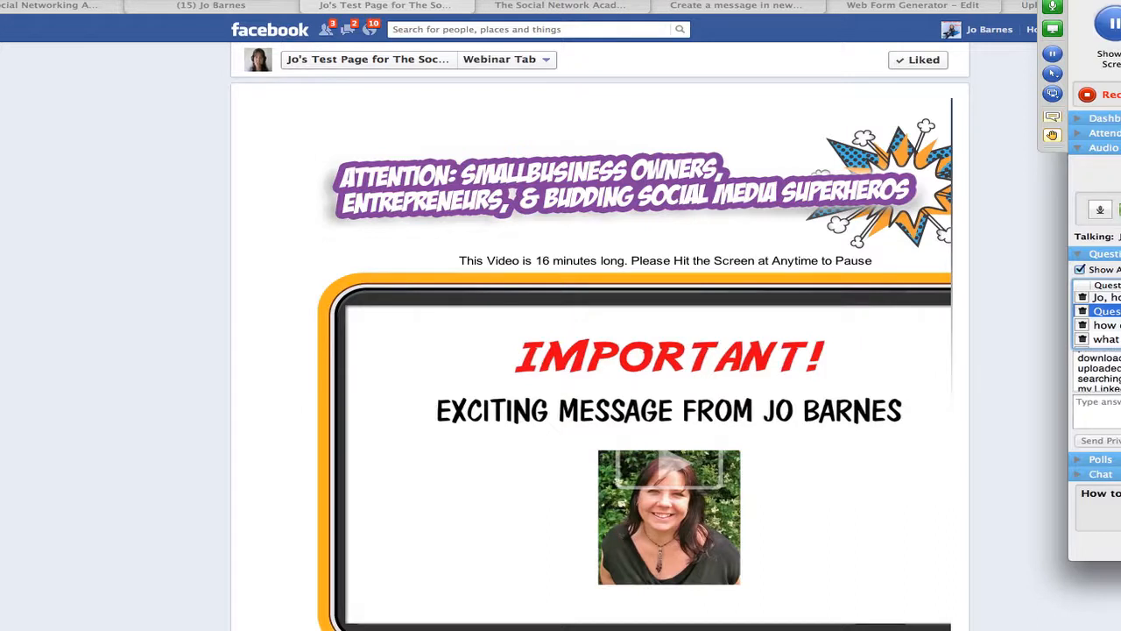
{"action": "scroll", "coordinate": [1099, 372], "scroll_direction": "down", "scroll_amount": 1}
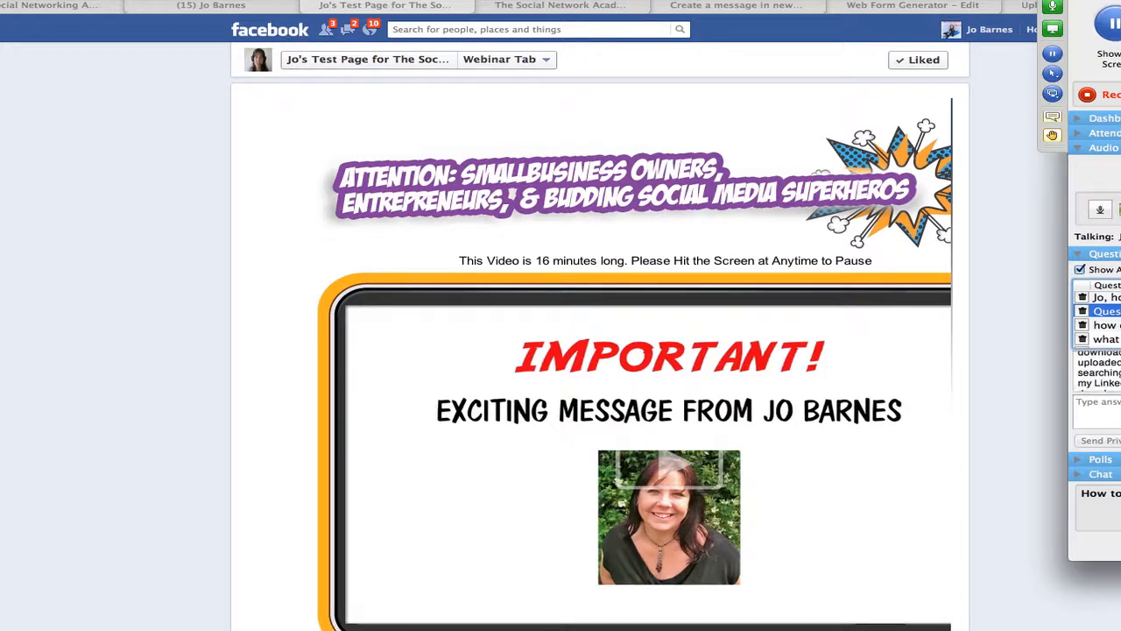
{"action": "scroll", "coordinate": [1099, 371], "scroll_direction": "down", "scroll_amount": 1}
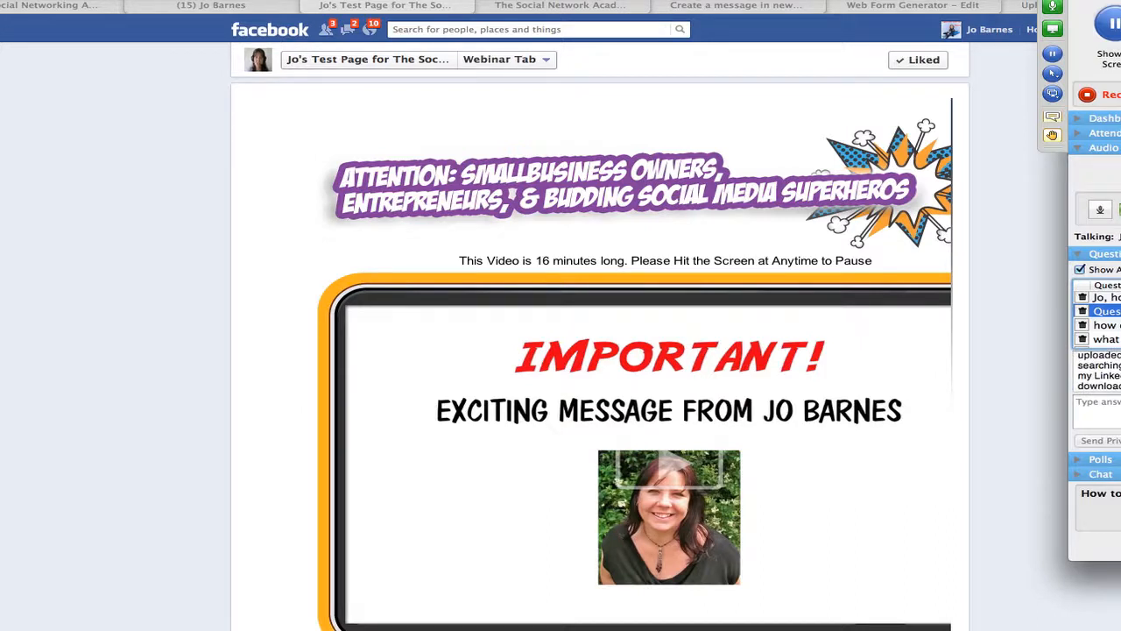
{"action": "scroll", "coordinate": [1099, 372], "scroll_direction": "down", "scroll_amount": 1}
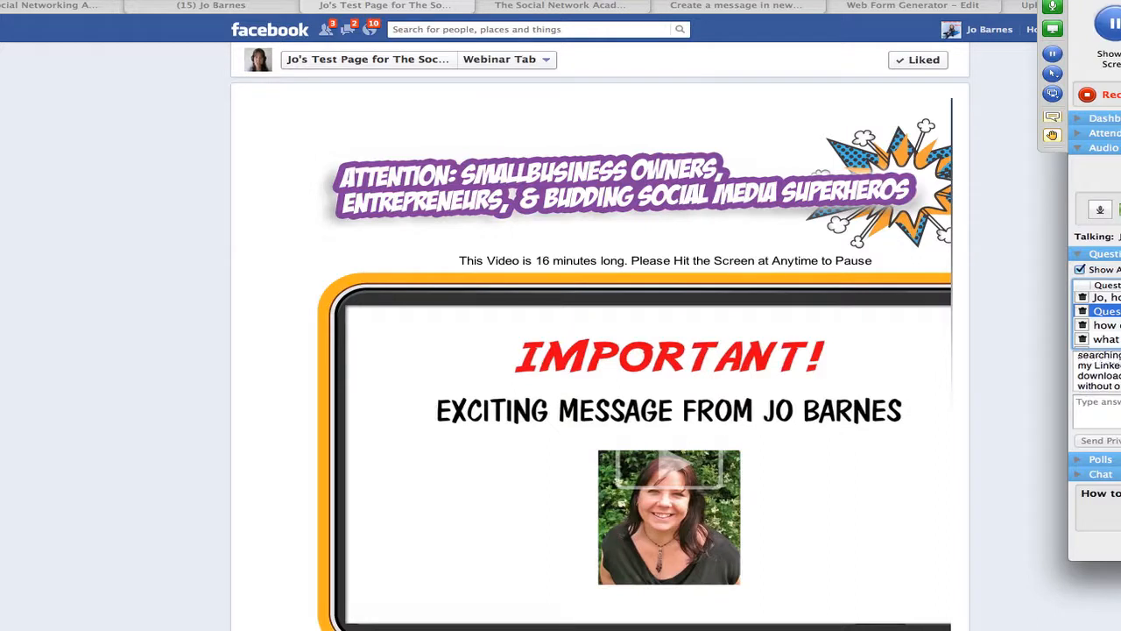
Step: Read the remaining text of the attendee question about the PDF document
{"action": "scroll", "coordinate": [1099, 372], "scroll_direction": "down", "scroll_amount": 1}
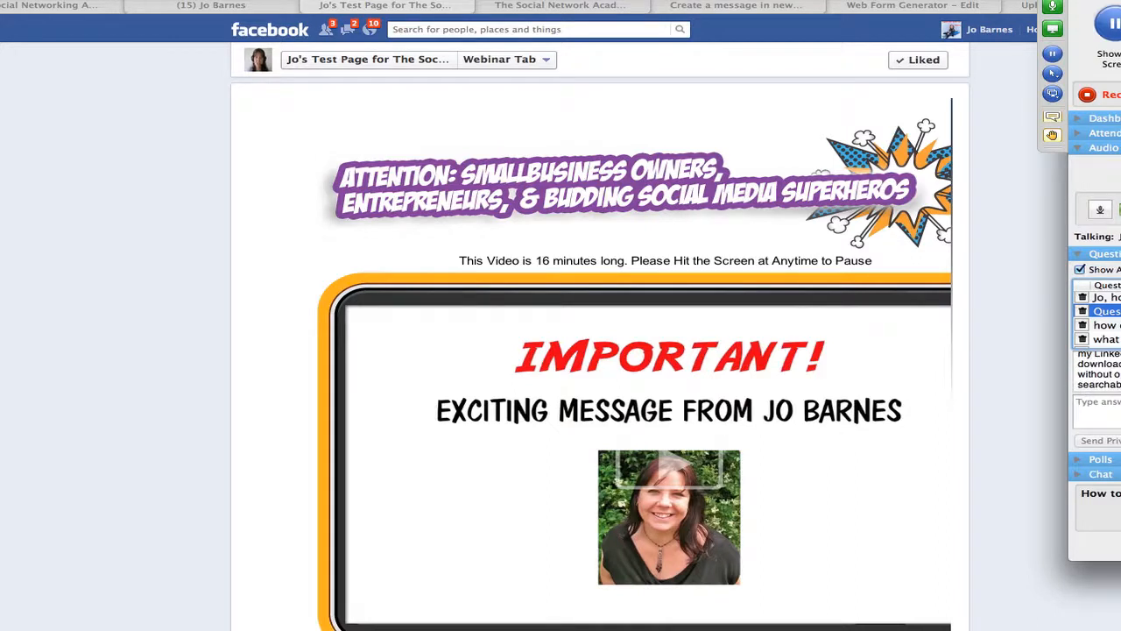
{"action": "scroll", "coordinate": [1097, 372], "scroll_direction": "down", "scroll_amount": 1}
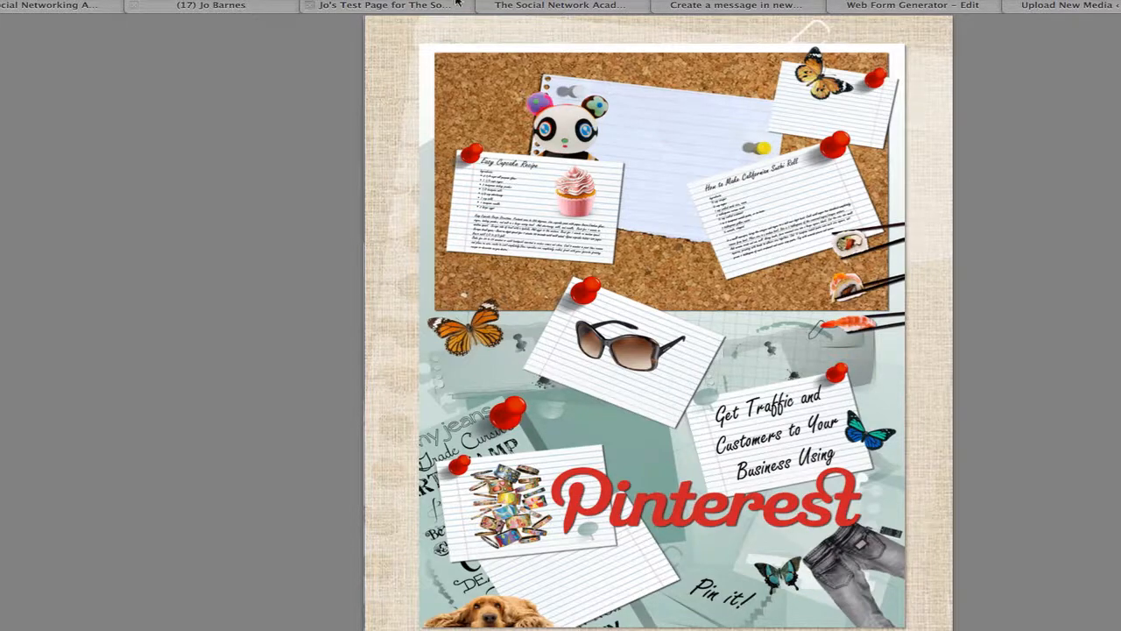
Step: Open the draft page Test for editing in WordPress and minimise the webinar control panel covering it
{"action": "left_click", "coordinate": [1084, 7]}
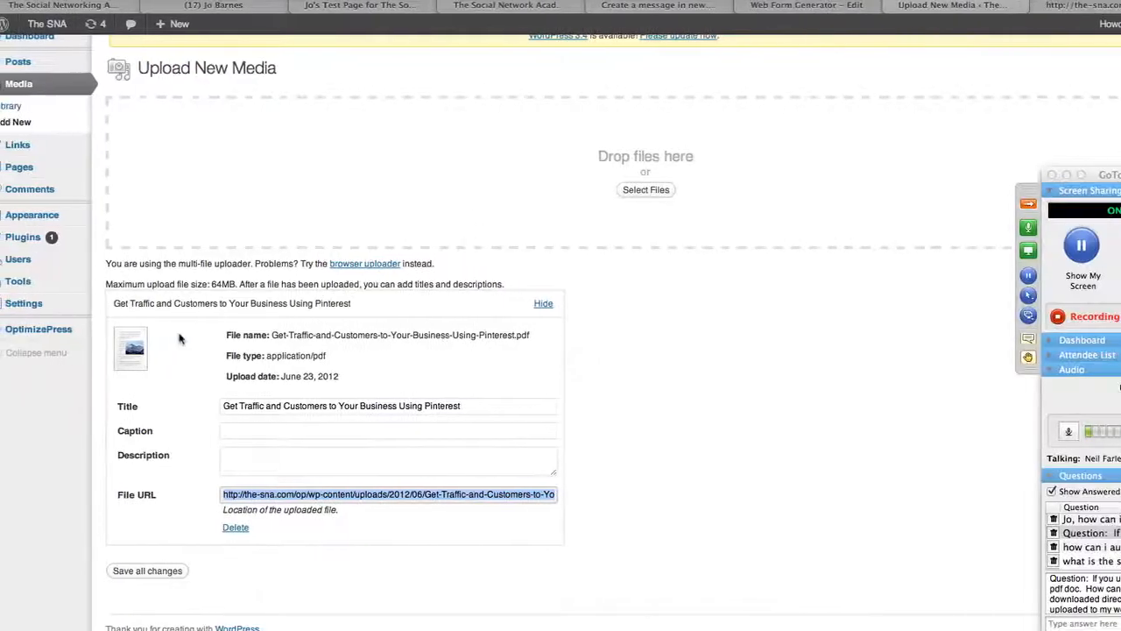
{"action": "mouse_move", "coordinate": [26, 171]}
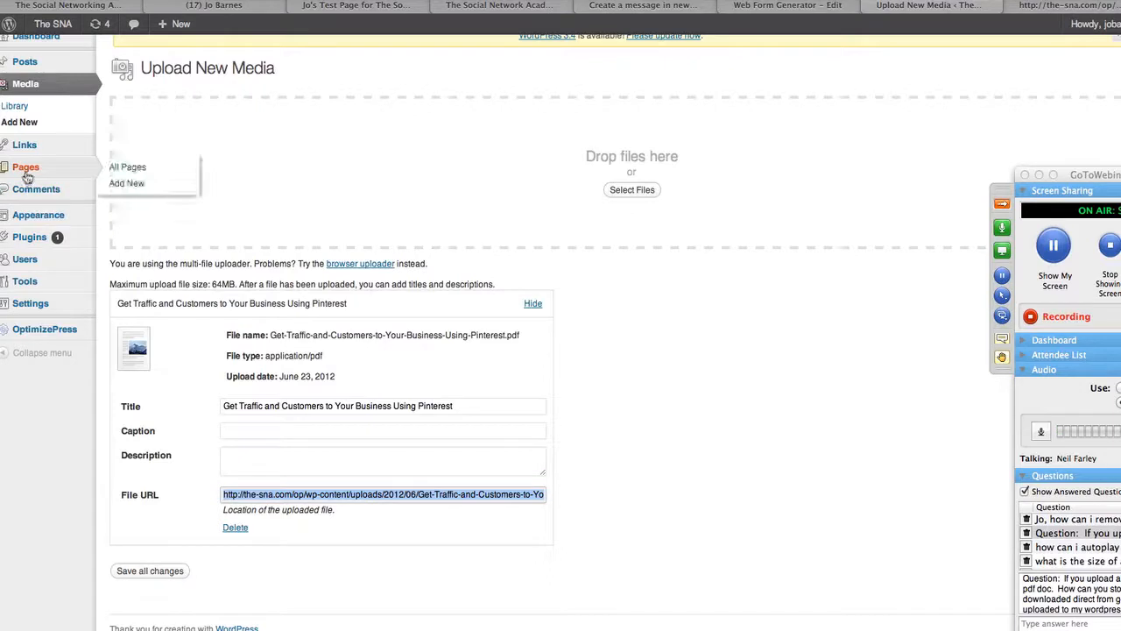
{"action": "left_click", "coordinate": [124, 168]}
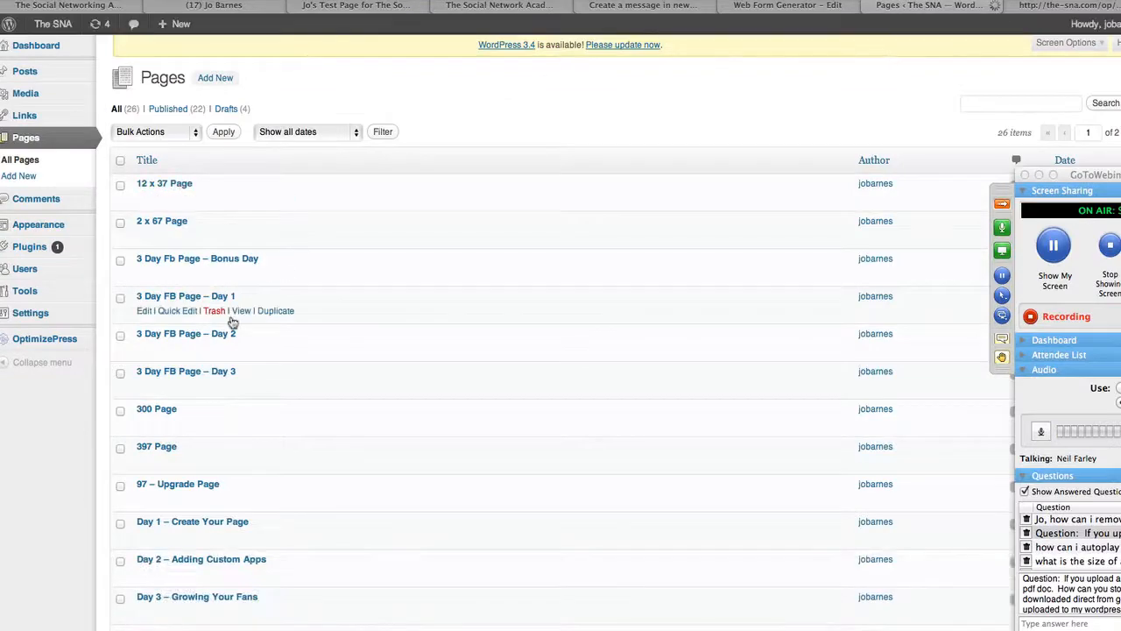
{"action": "scroll", "coordinate": [232, 323], "scroll_direction": "down", "scroll_amount": 10}
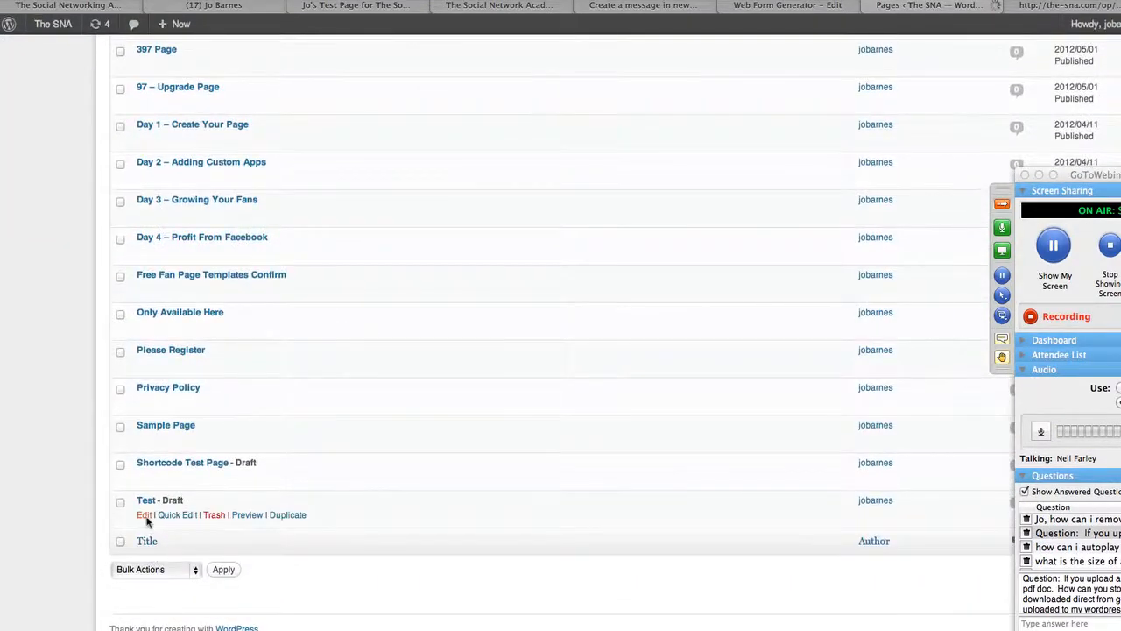
{"action": "left_click", "coordinate": [144, 515]}
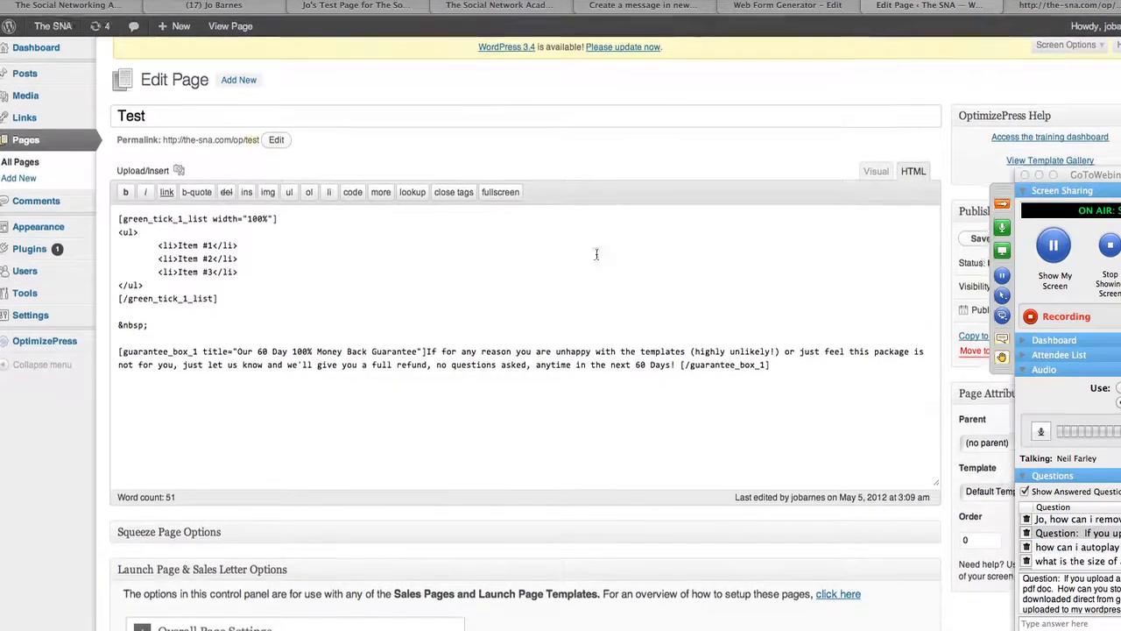
{"action": "left_click_drag", "start_coordinate": [1120, 175], "coordinate": [734, 53]}
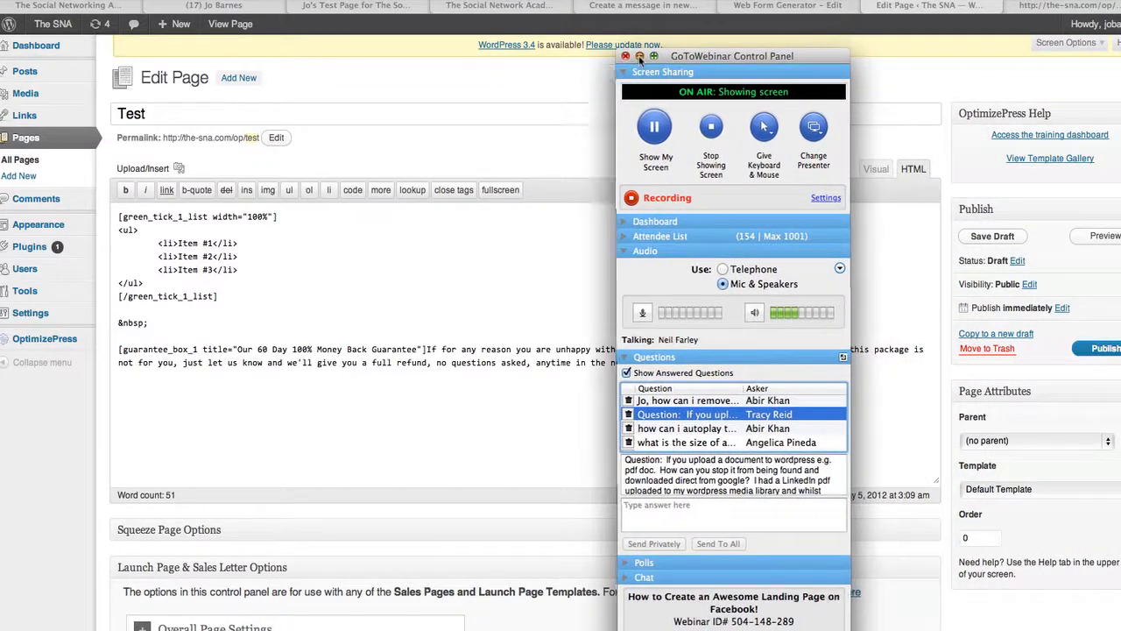
{"action": "left_click", "coordinate": [640, 56]}
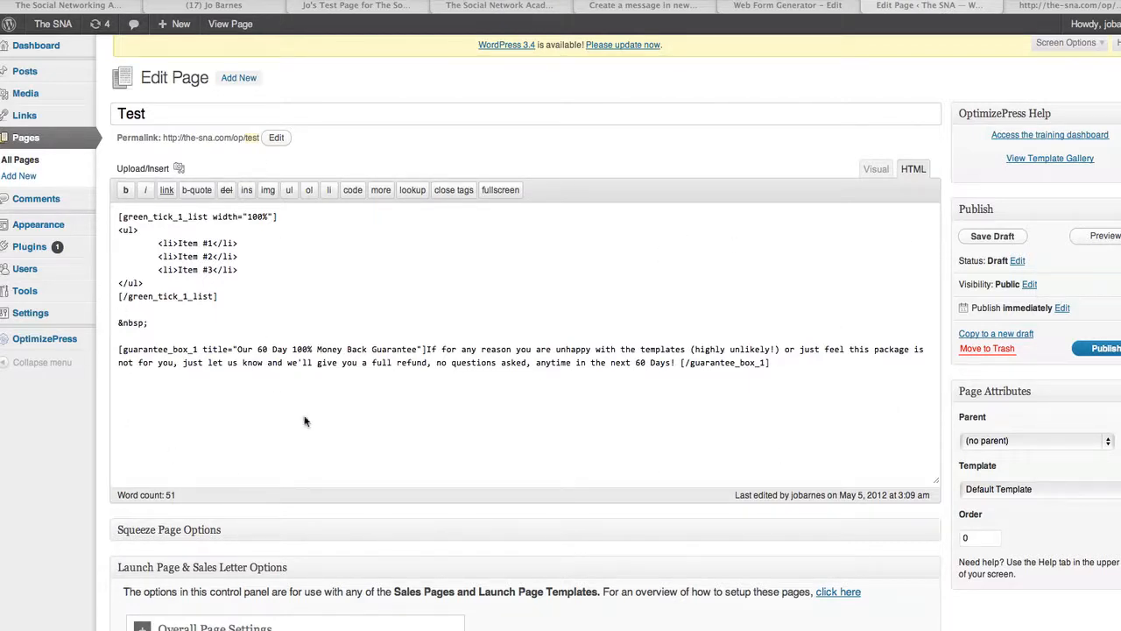
Step: Demonstrate the Password protected visibility option for the Test page and switch the selection back to Public
{"action": "left_click", "coordinate": [1031, 286]}
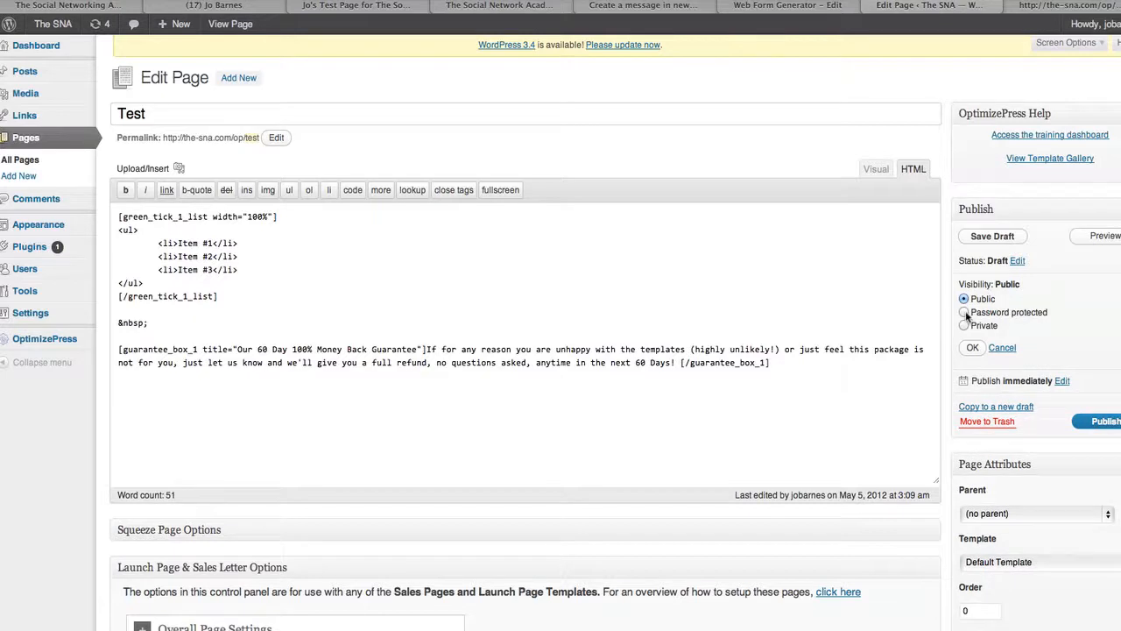
{"action": "left_click", "coordinate": [965, 313]}
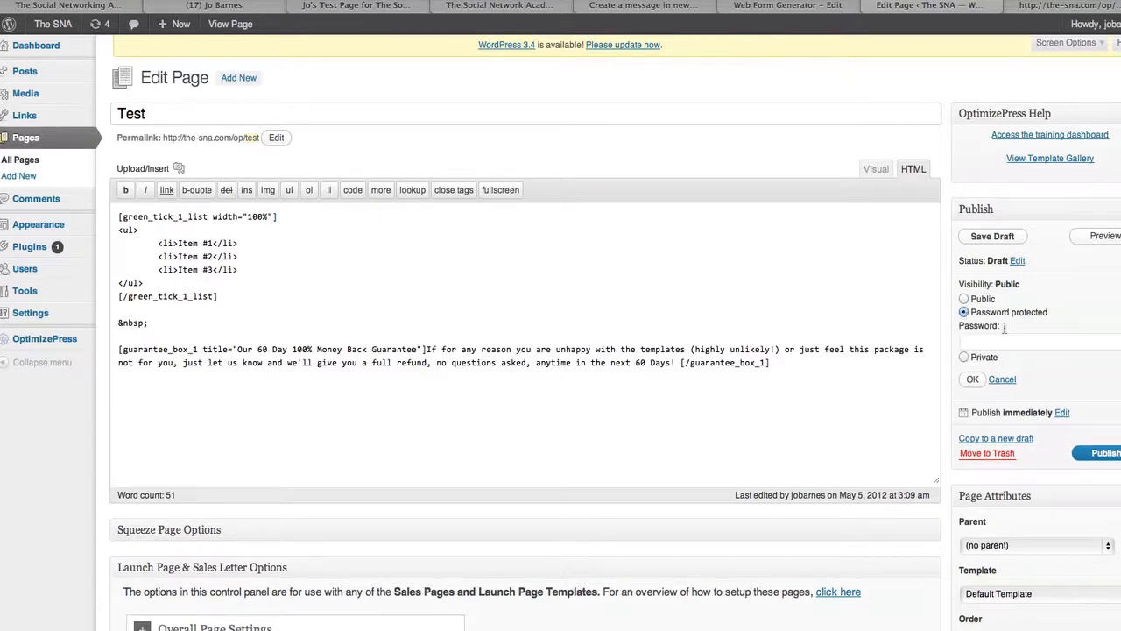
{"action": "left_click", "coordinate": [984, 345]}
{"action": "left_click", "coordinate": [965, 299]}
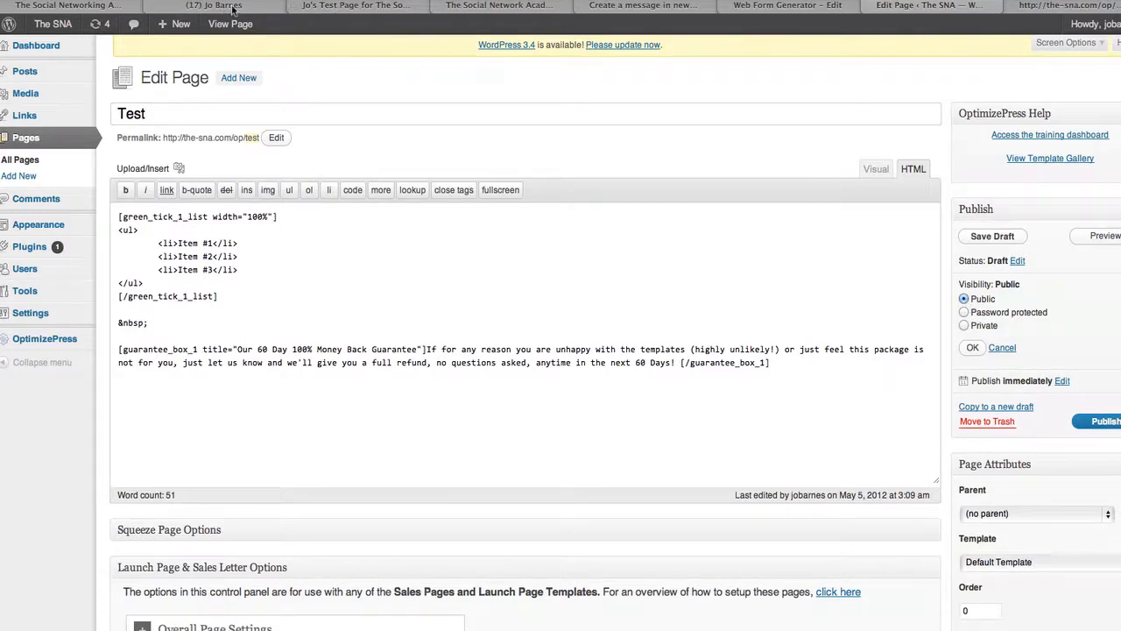
Step: Bring up the SPECIAL OFFER page on Facebook and restore the webinar control panel, placing it clear of the page content
{"action": "left_click", "coordinate": [162, 8]}
{"action": "left_click", "coordinate": [106, 9]}
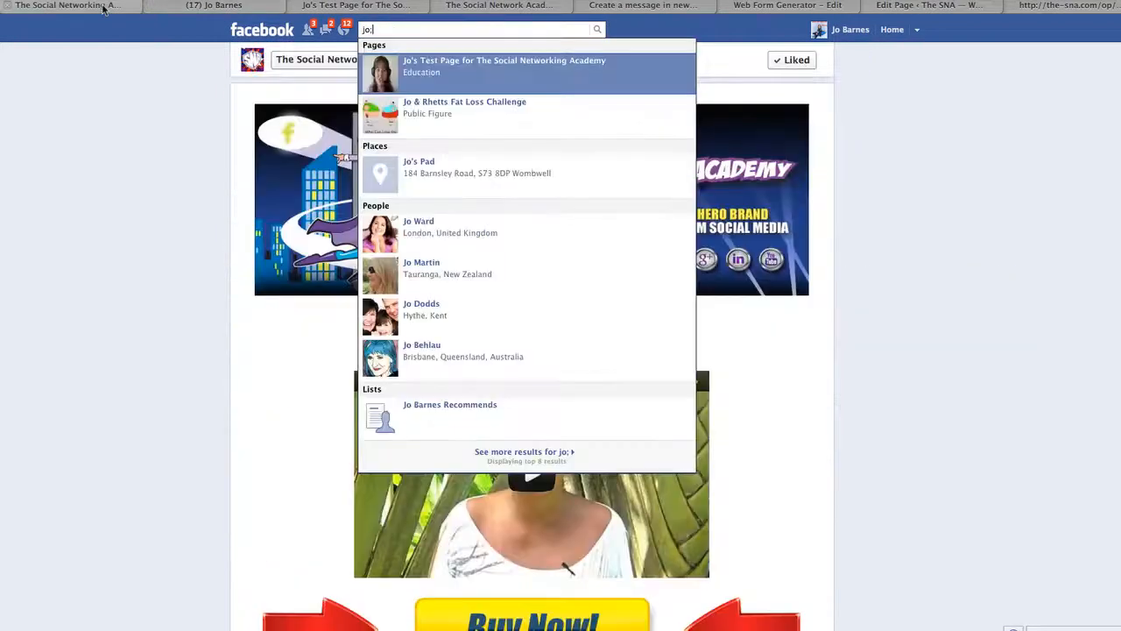
{"action": "left_click", "coordinate": [1004, 267]}
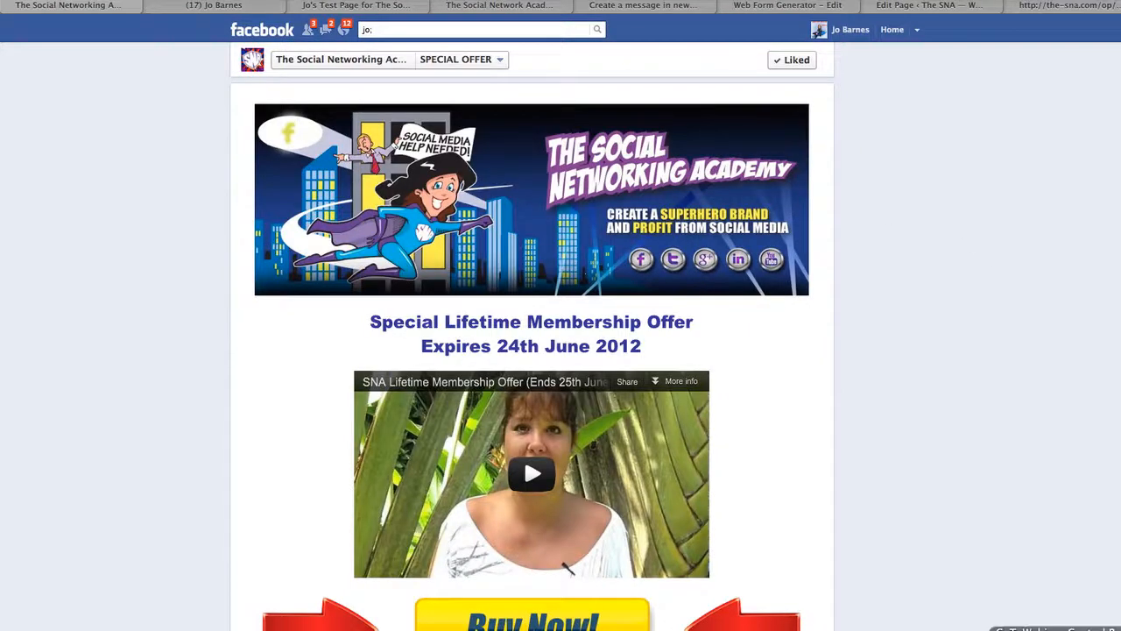
{"action": "left_click", "coordinate": [1056, 629]}
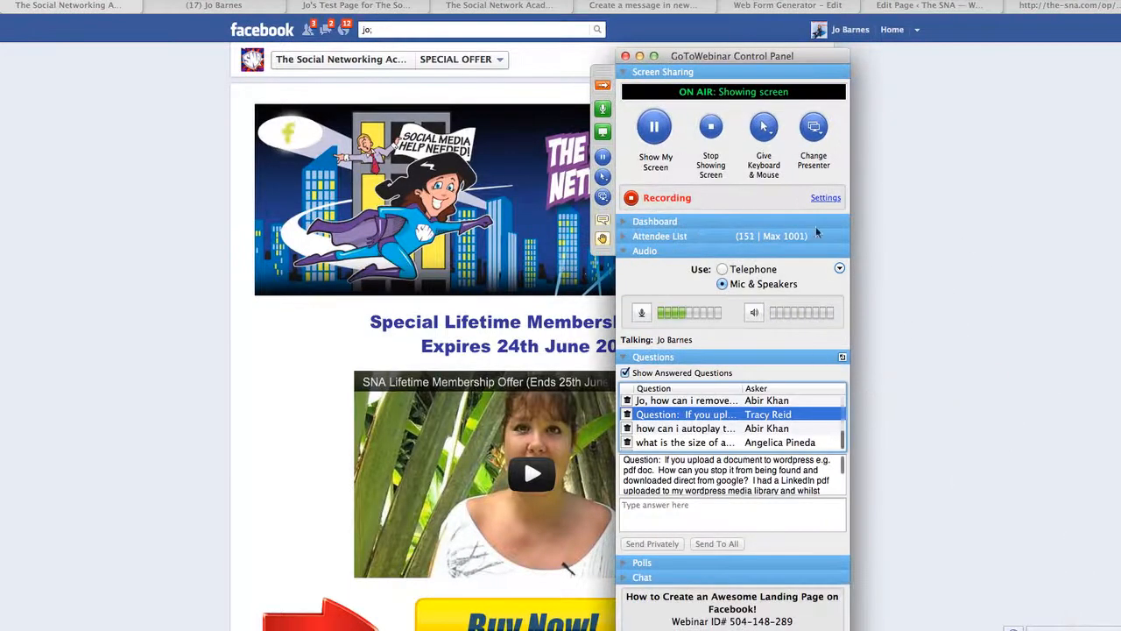
{"action": "left_click_drag", "start_coordinate": [787, 59], "coordinate": [1074, 0]}
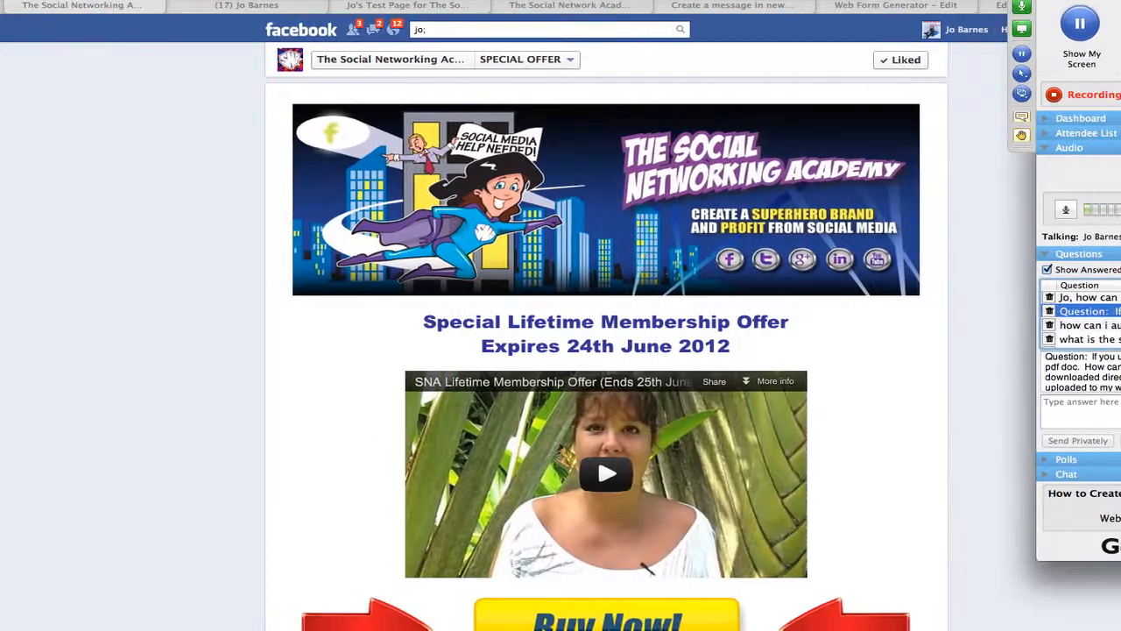
Step: Find the attendee question beginning "Even for the" in the question list and read it
{"action": "scroll", "coordinate": [1021, 318], "scroll_direction": "down", "scroll_amount": 3}
{"action": "scroll", "coordinate": [1086, 321], "scroll_direction": "down", "scroll_amount": 4}
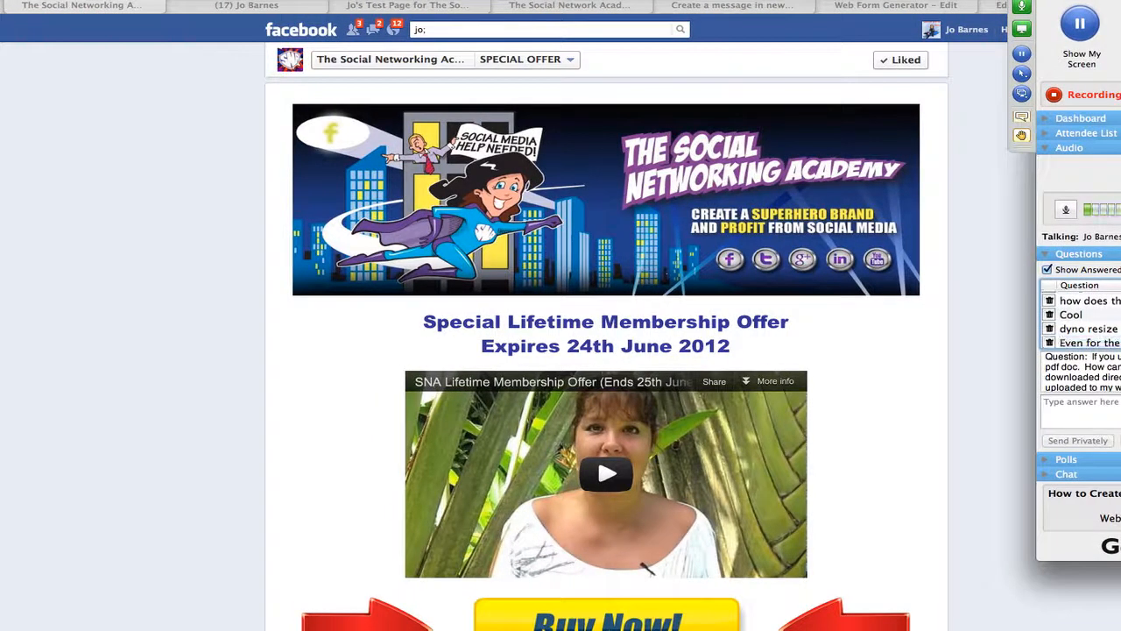
{"action": "left_click", "coordinate": [1089, 329]}
{"action": "scroll", "coordinate": [1081, 319], "scroll_direction": "down", "scroll_amount": 1}
{"action": "left_click", "coordinate": [1089, 337]}
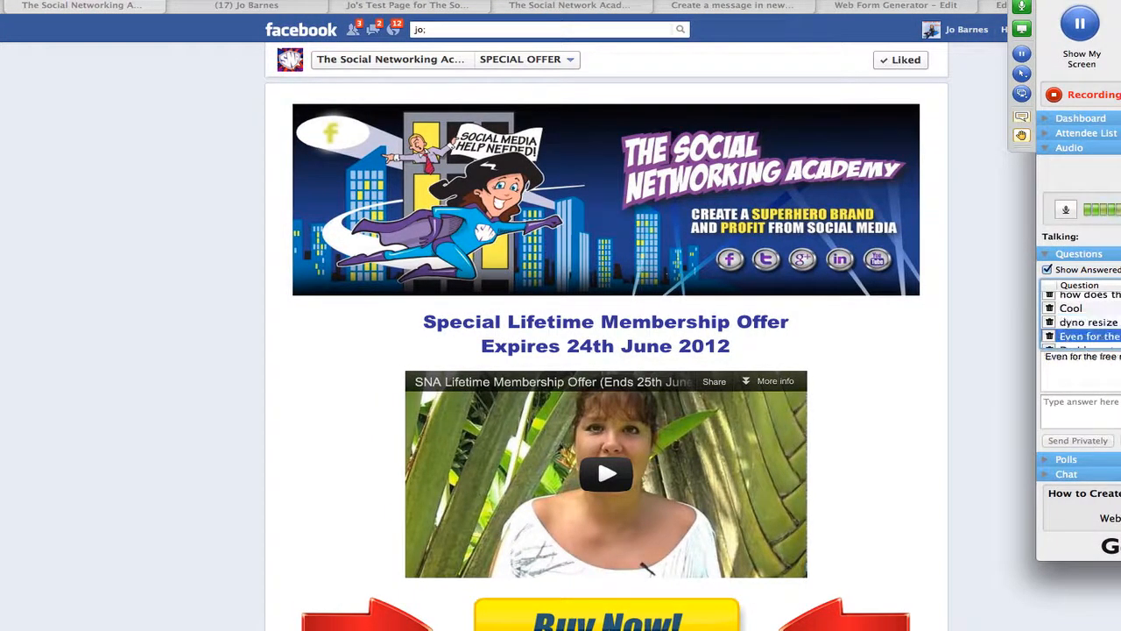
{"action": "scroll", "coordinate": [1082, 320], "scroll_direction": "down", "scroll_amount": 1}
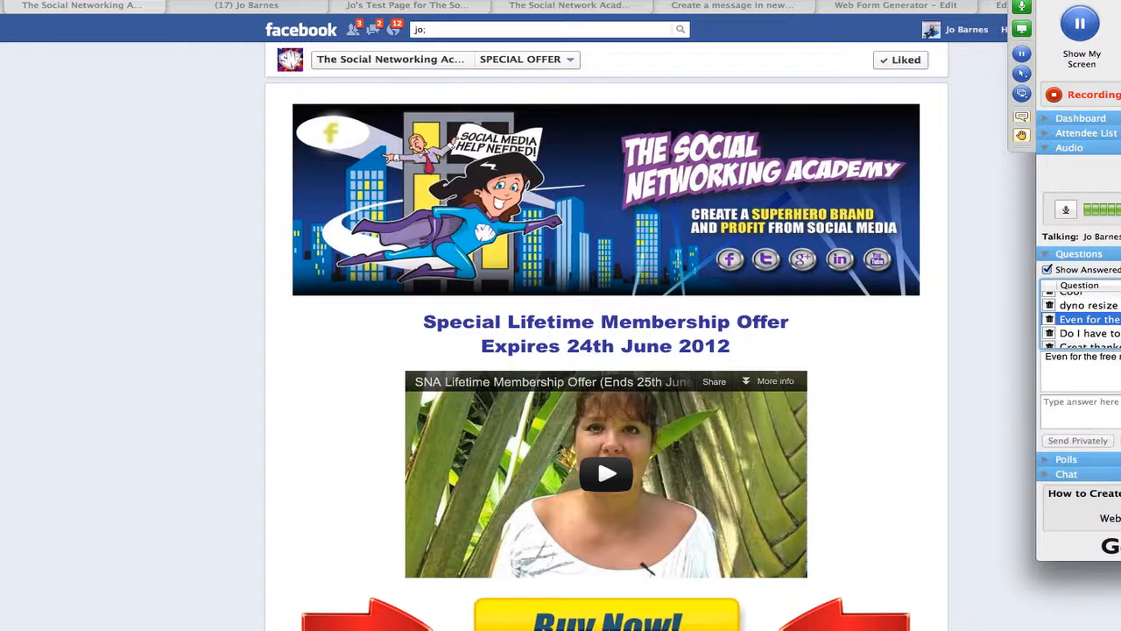
Step: Read the attendee questions beginning "Do I have to", "Great thanks" and "Can the bac" one after another
{"action": "left_click", "coordinate": [1089, 333]}
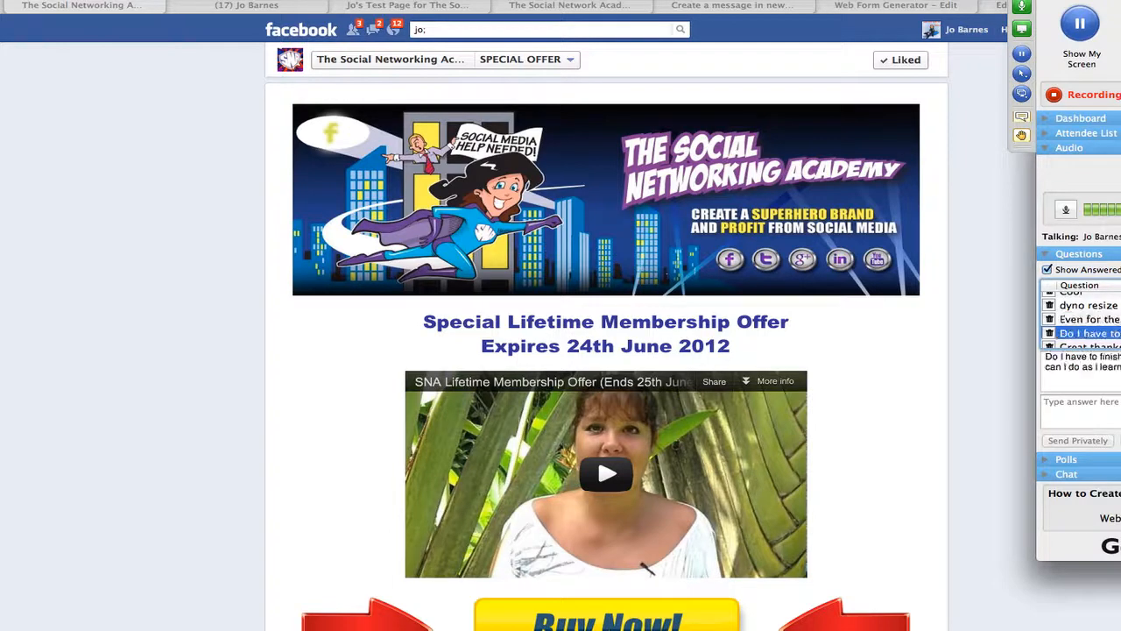
{"action": "scroll", "coordinate": [1082, 320], "scroll_direction": "down", "scroll_amount": 2}
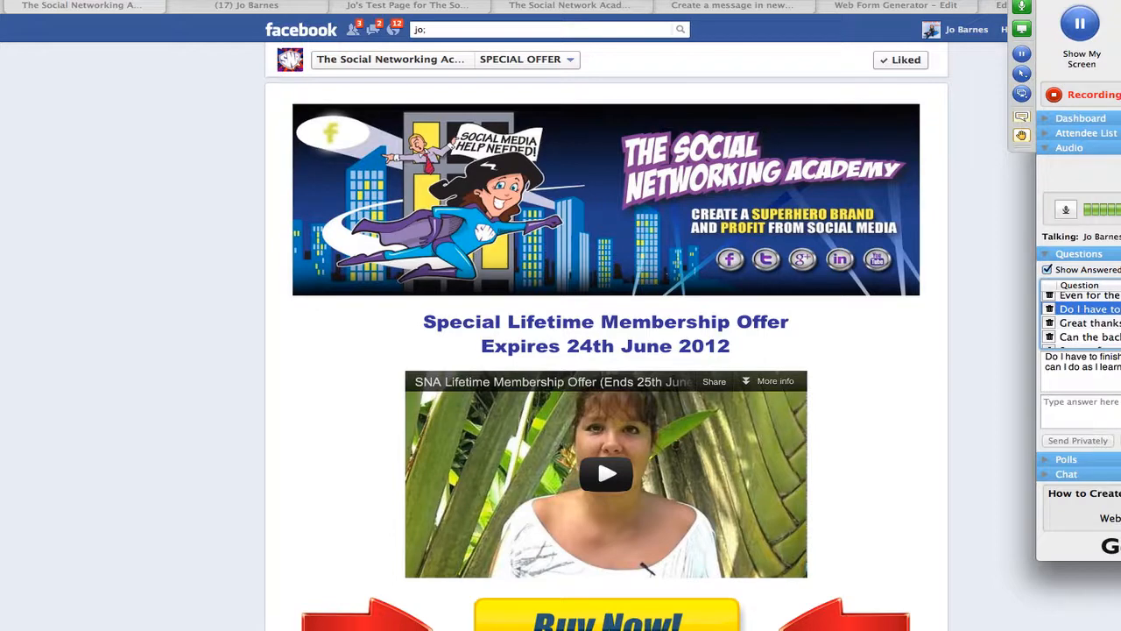
{"action": "left_click", "coordinate": [1089, 324]}
{"action": "scroll", "coordinate": [1086, 319], "scroll_direction": "down", "scroll_amount": 1}
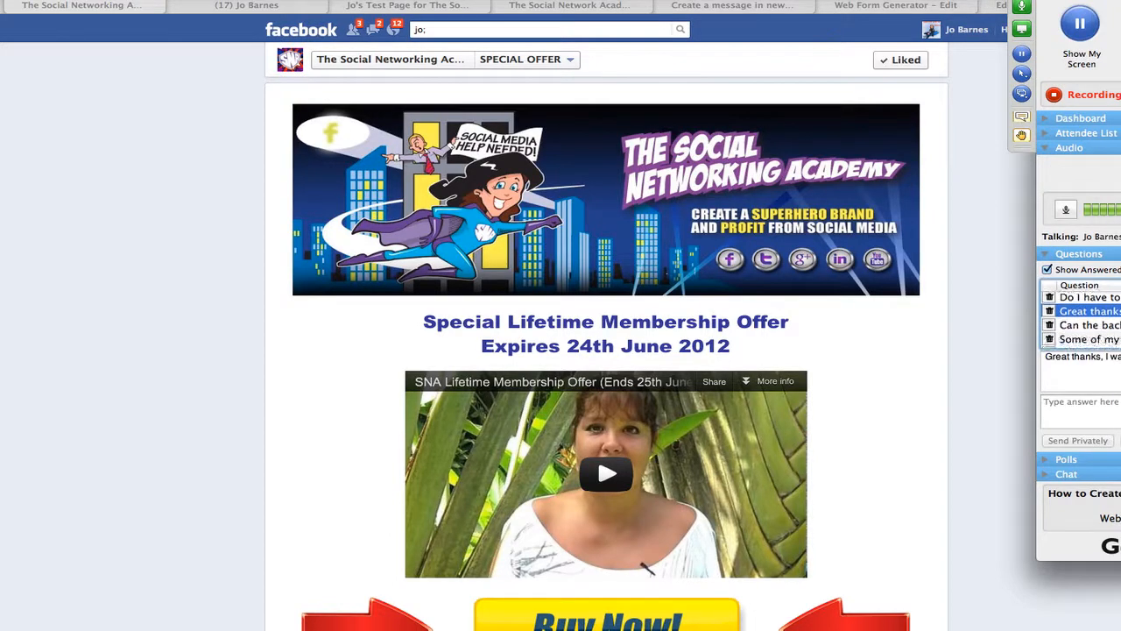
{"action": "left_click", "coordinate": [1089, 325]}
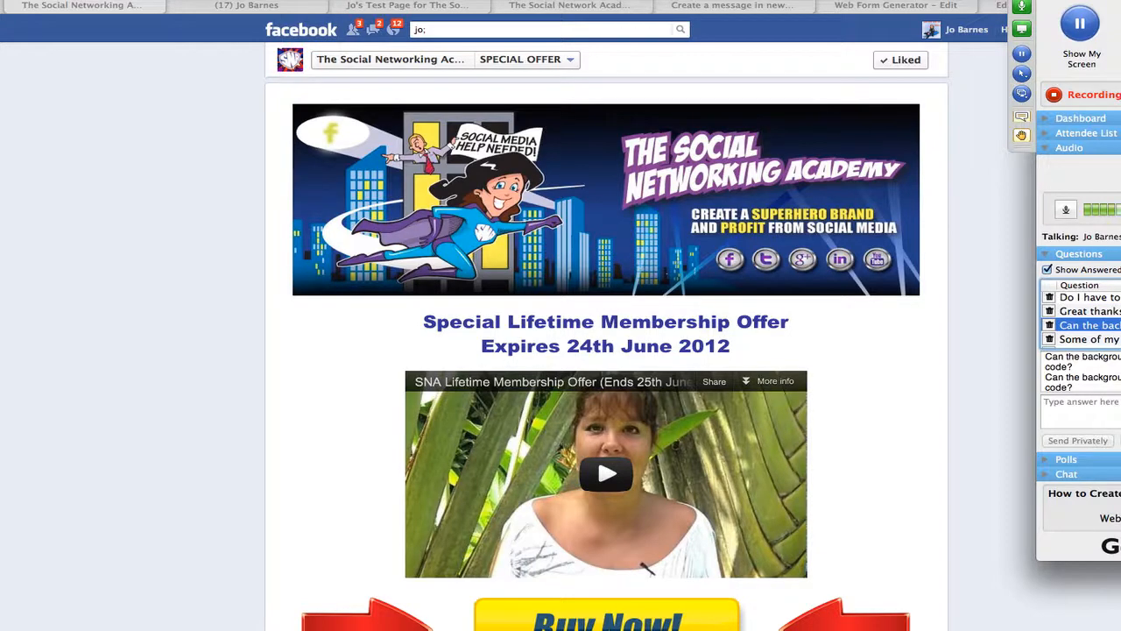
{"action": "scroll", "coordinate": [1089, 320], "scroll_direction": "down", "scroll_amount": 1}
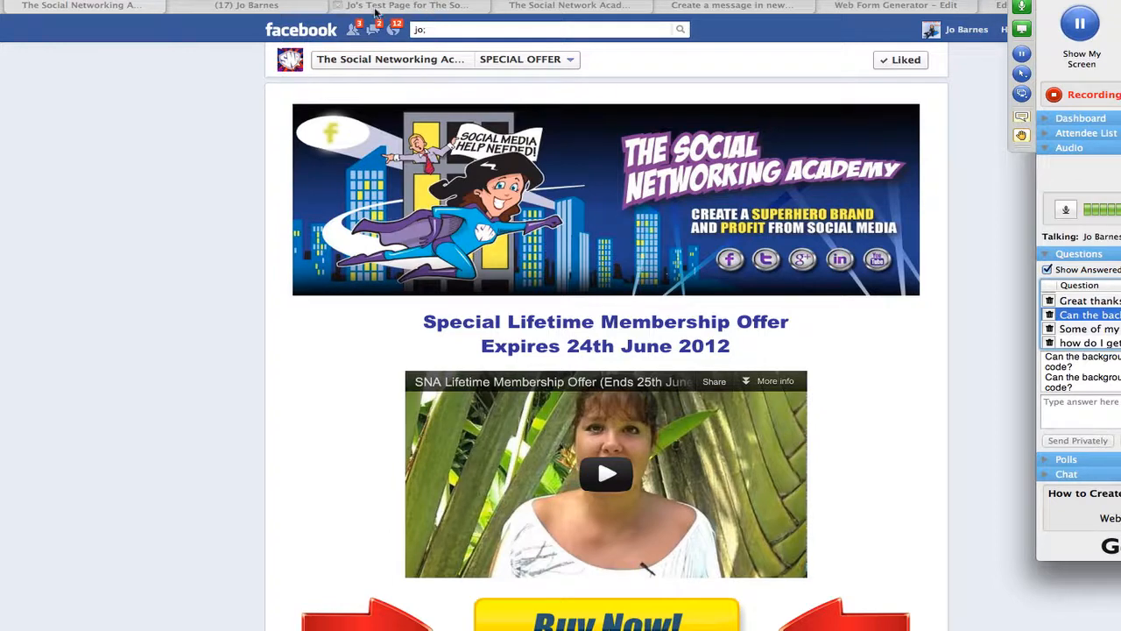
Step: Open the Webinar Tab of Jo's Test Page in the Tab Editor and show its background settings and widgets
{"action": "left_click", "coordinate": [569, 7]}
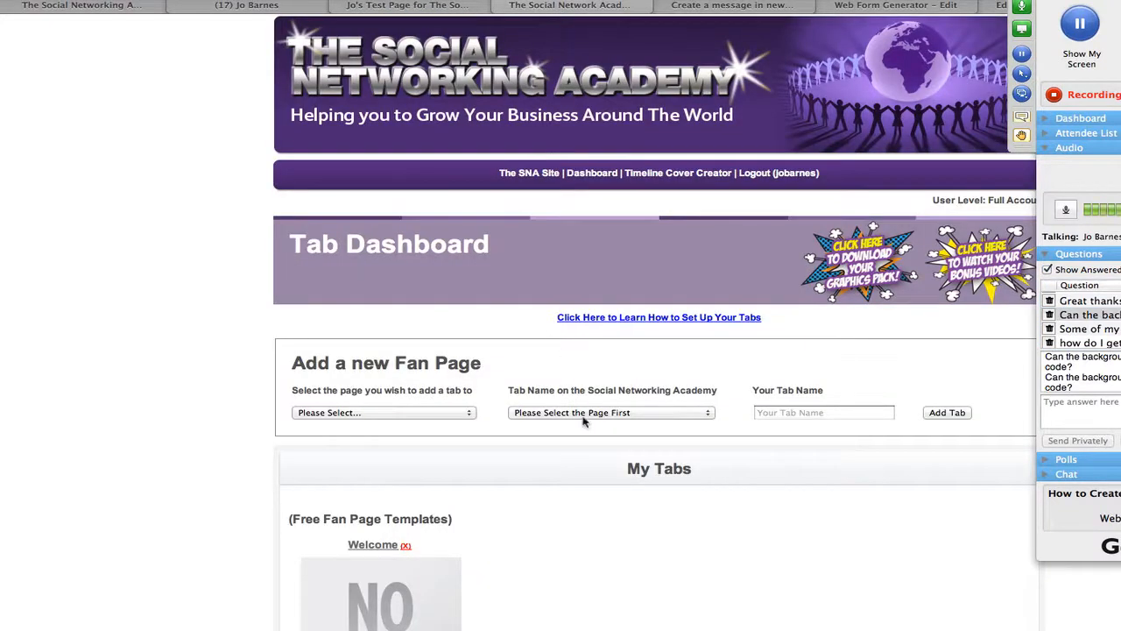
{"action": "scroll", "coordinate": [566, 484], "scroll_direction": "down", "scroll_amount": 15}
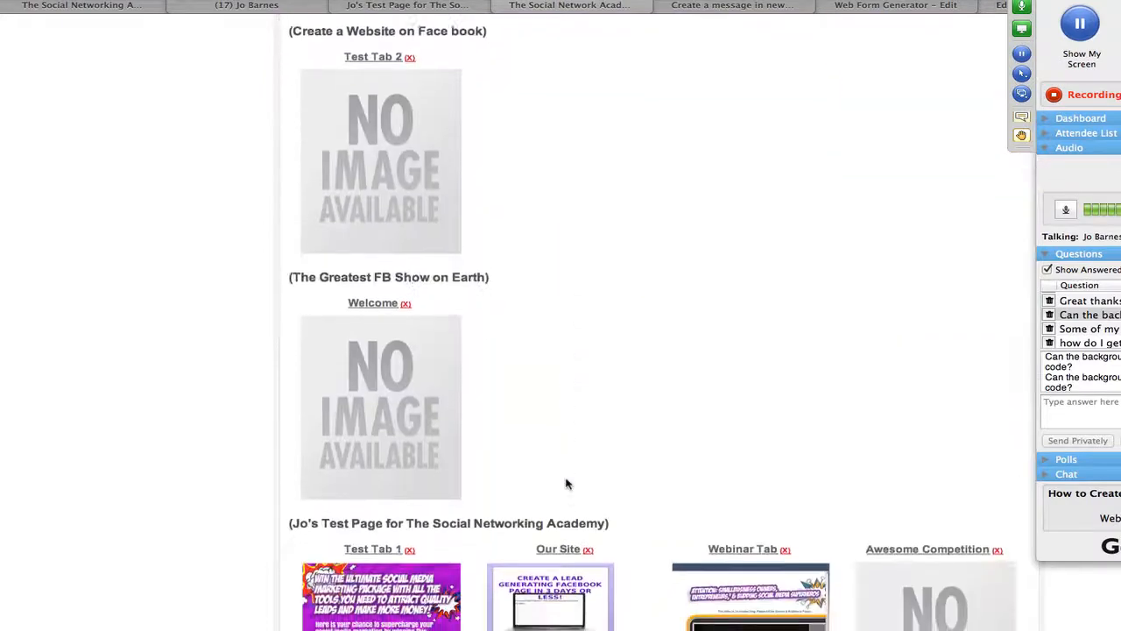
{"action": "scroll", "coordinate": [566, 483], "scroll_direction": "down", "scroll_amount": 10}
{"action": "scroll", "coordinate": [741, 123], "scroll_direction": "up", "scroll_amount": 5}
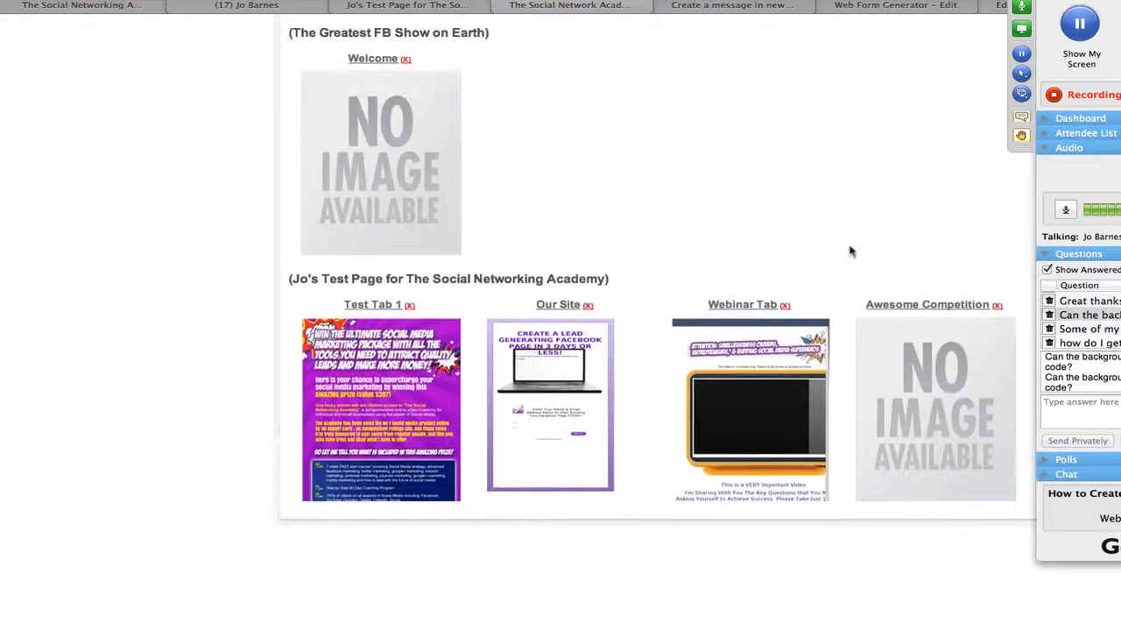
{"action": "left_click", "coordinate": [741, 307]}
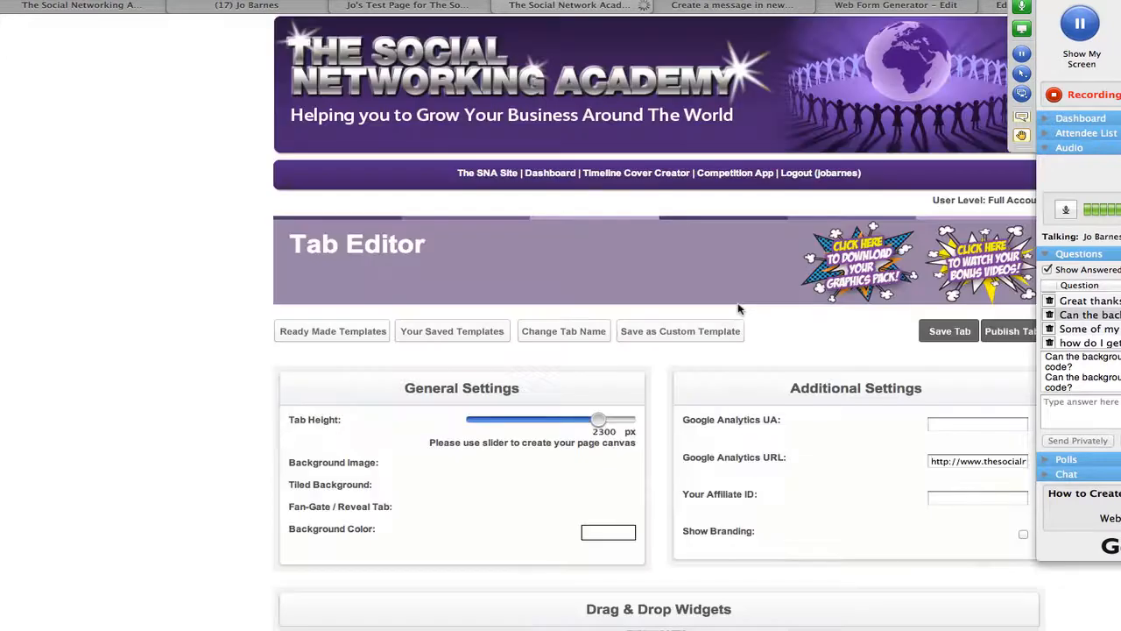
{"action": "scroll", "coordinate": [595, 484], "scroll_direction": "down", "scroll_amount": 5}
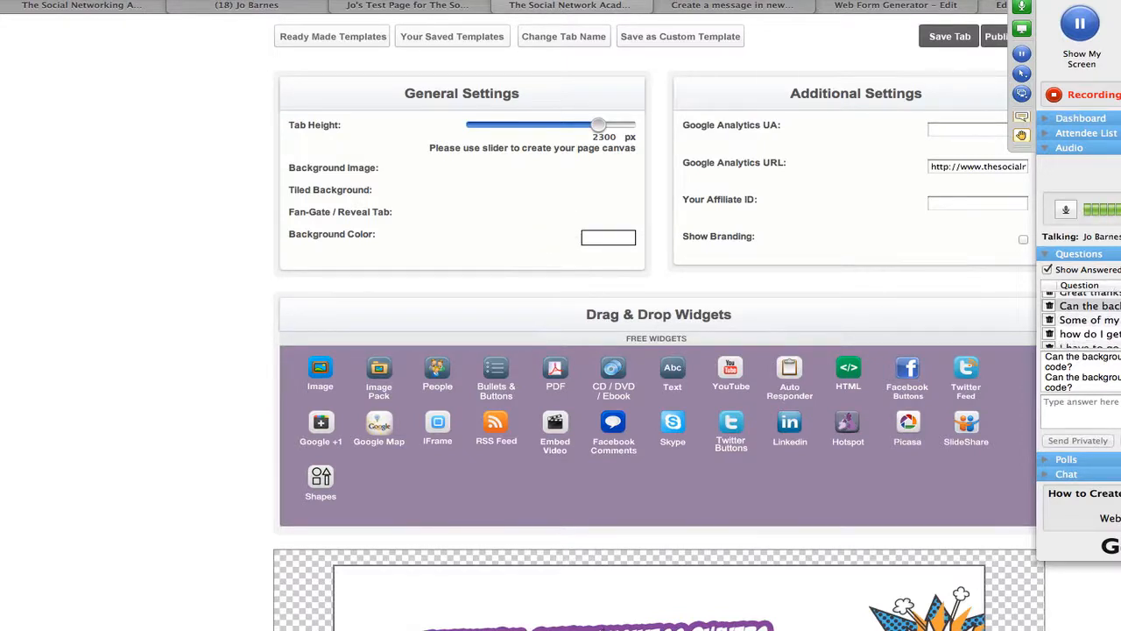
Step: Read the attendee question beginning "Some of my" and remove the embedded website from the Webinar Tab's canvas
{"action": "left_click", "coordinate": [1089, 320]}
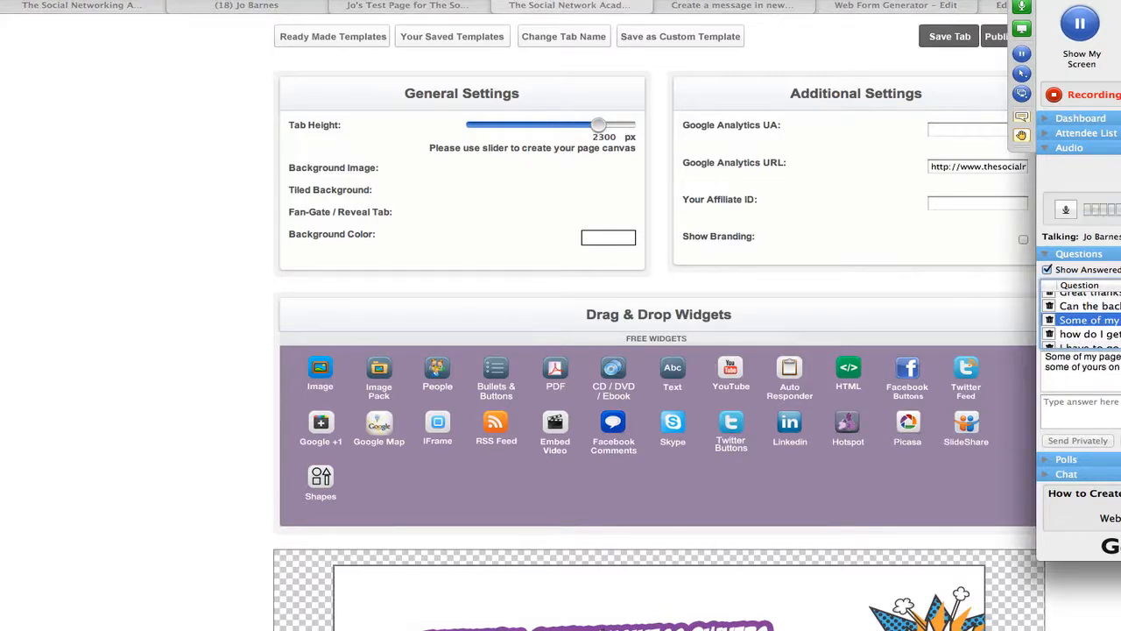
{"action": "scroll", "coordinate": [1089, 320], "scroll_direction": "down", "scroll_amount": 1}
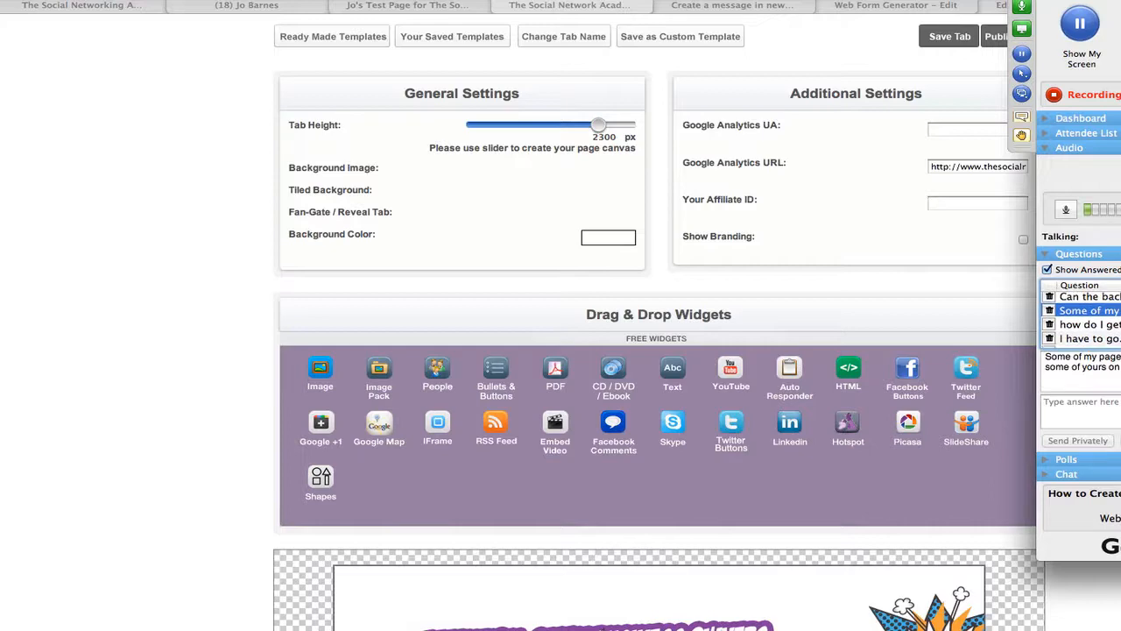
{"action": "scroll", "coordinate": [953, 354], "scroll_direction": "down", "scroll_amount": 8}
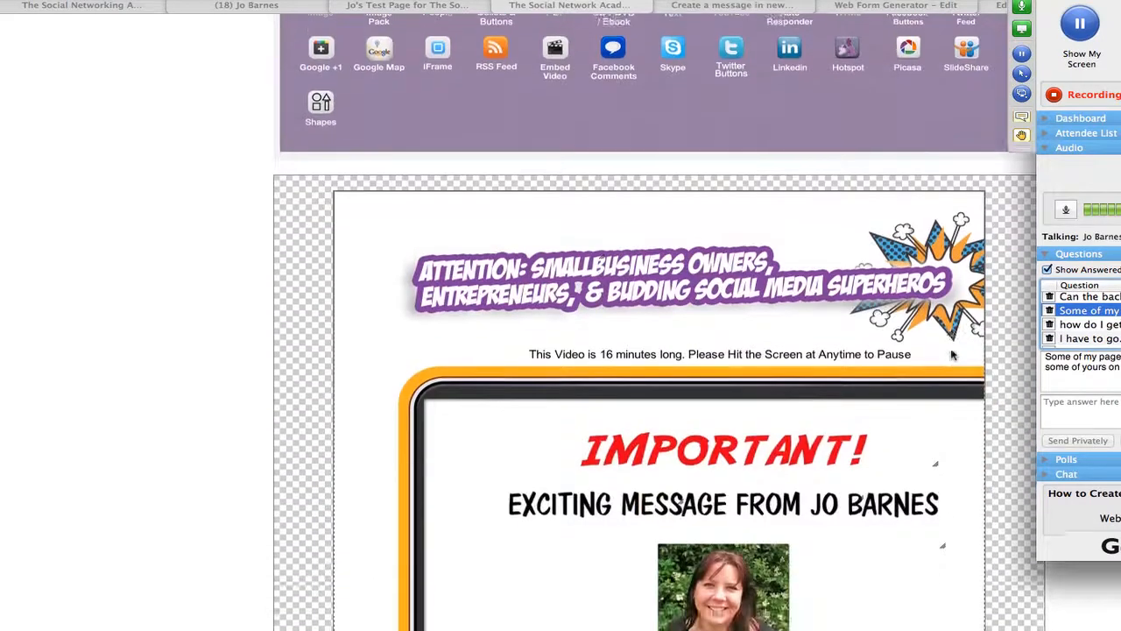
{"action": "left_click", "coordinate": [844, 269]}
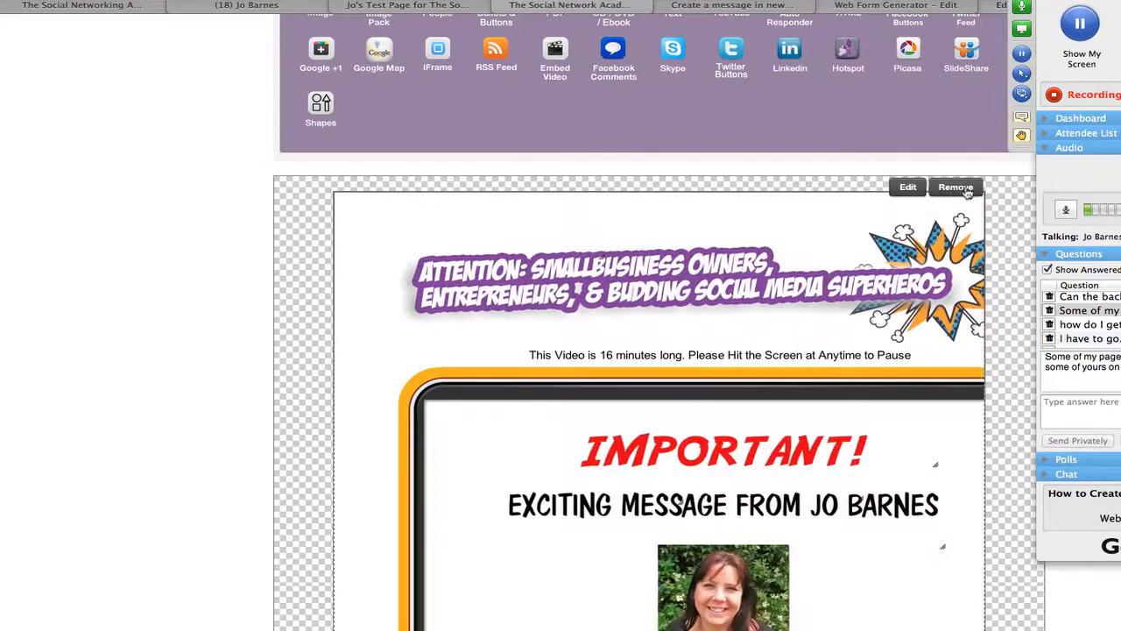
{"action": "left_click", "coordinate": [956, 187]}
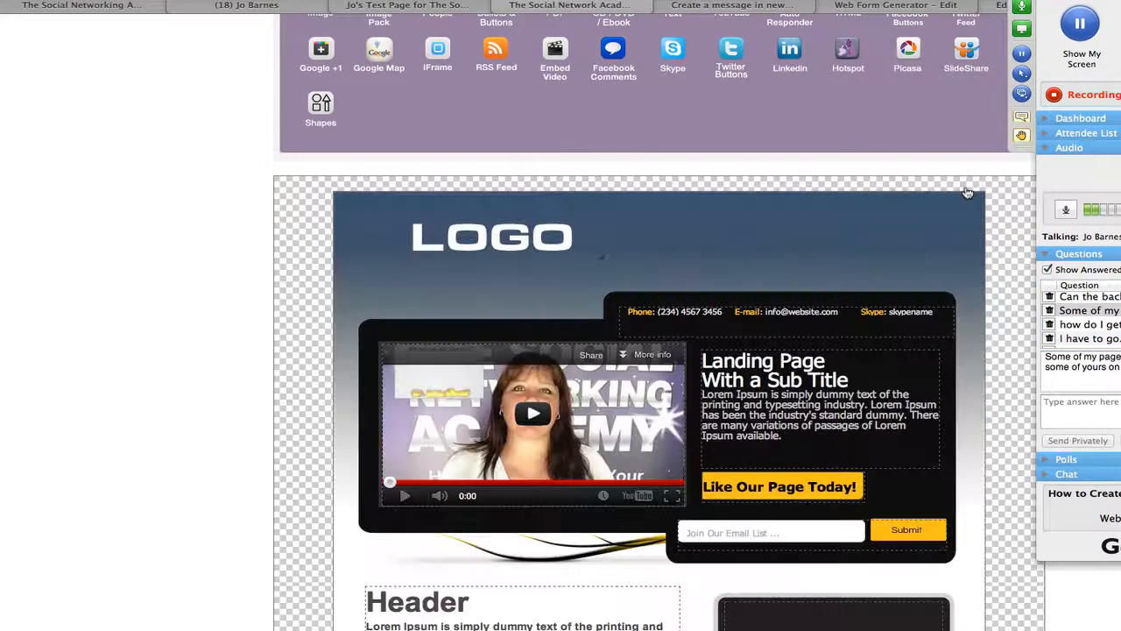
{"action": "scroll", "coordinate": [1002, 255], "scroll_direction": "up", "scroll_amount": 3}
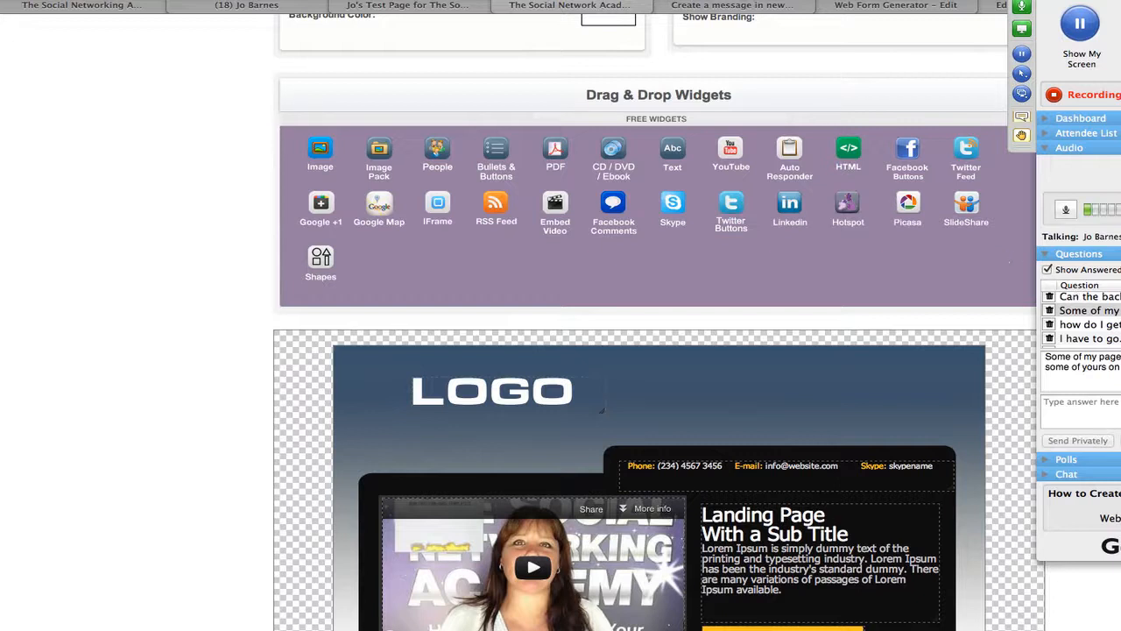
Step: Read the attendee question beginning "how do I get rid of" and answer it with "?rel=0"
{"action": "left_click", "coordinate": [1089, 310]}
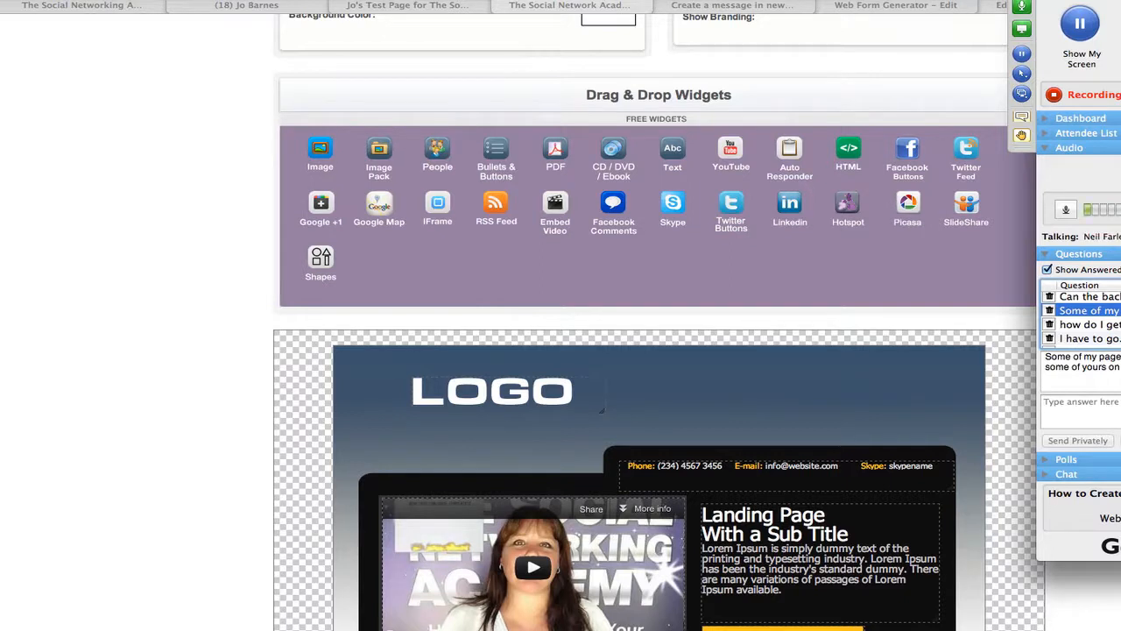
{"action": "left_click", "coordinate": [1089, 324]}
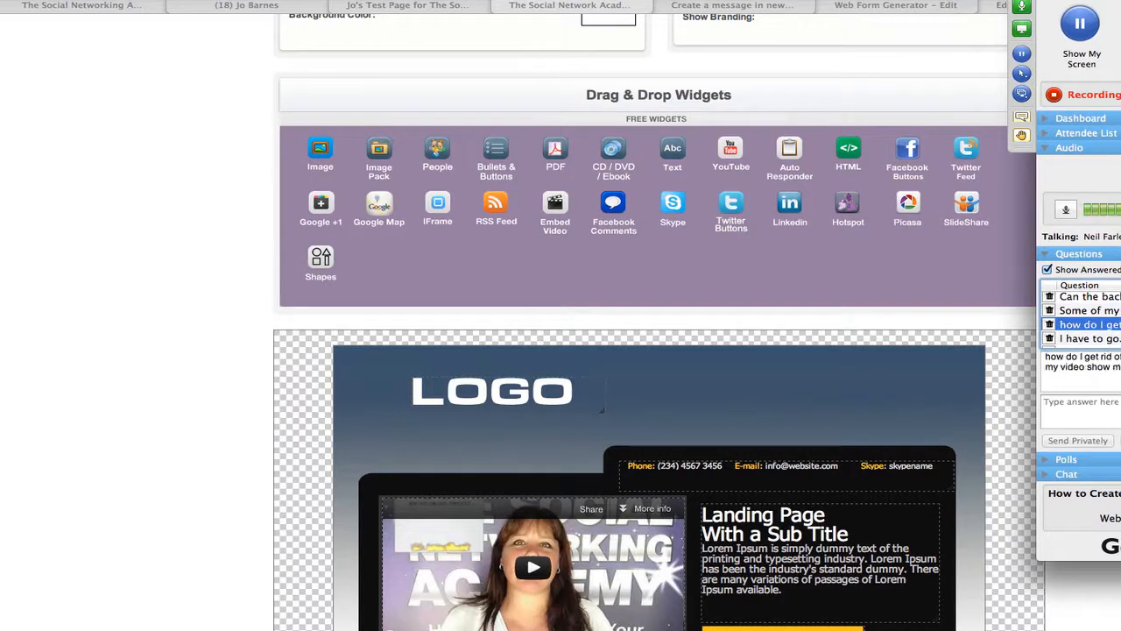
{"action": "scroll", "coordinate": [1089, 320], "scroll_direction": "down", "scroll_amount": 1}
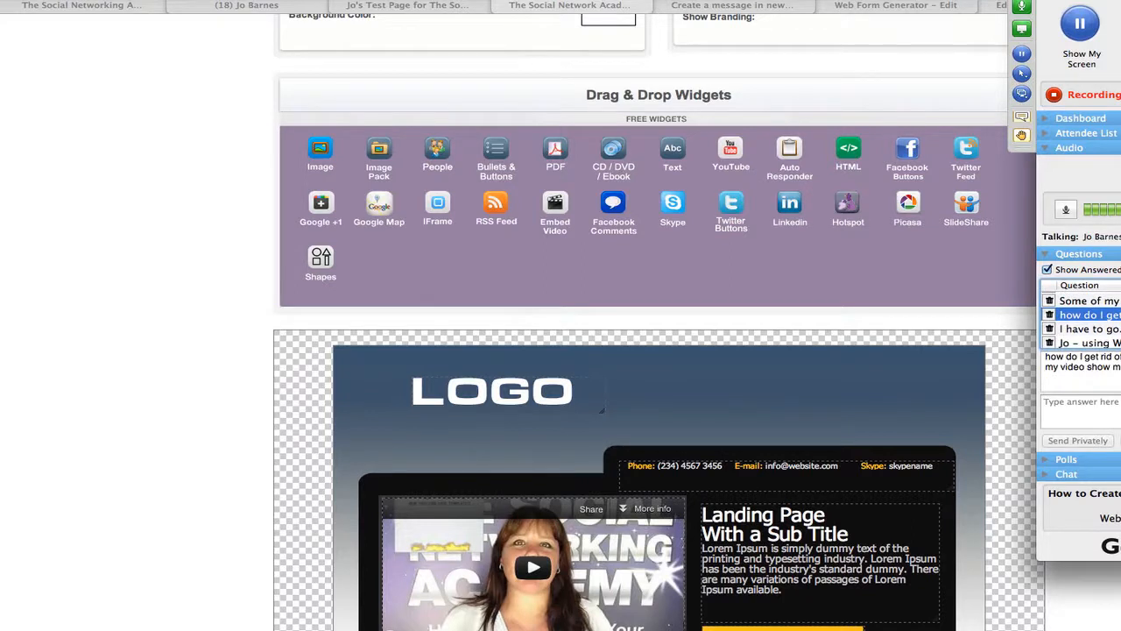
{"action": "scroll", "coordinate": [1087, 318], "scroll_direction": "down", "scroll_amount": 1}
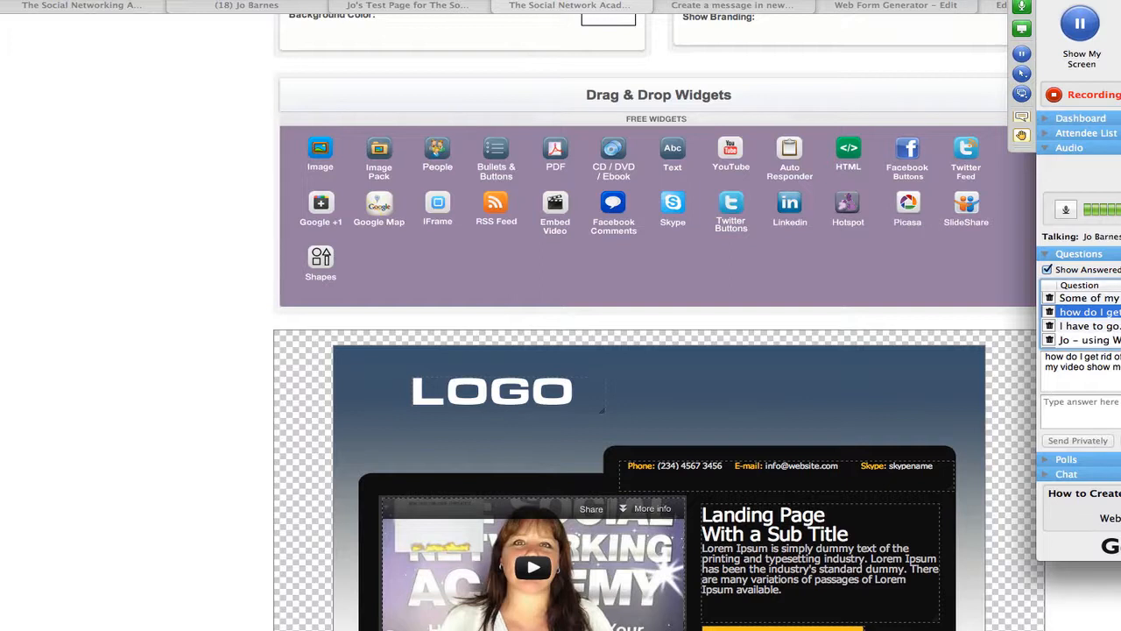
{"action": "left_click", "coordinate": [1084, 403]}
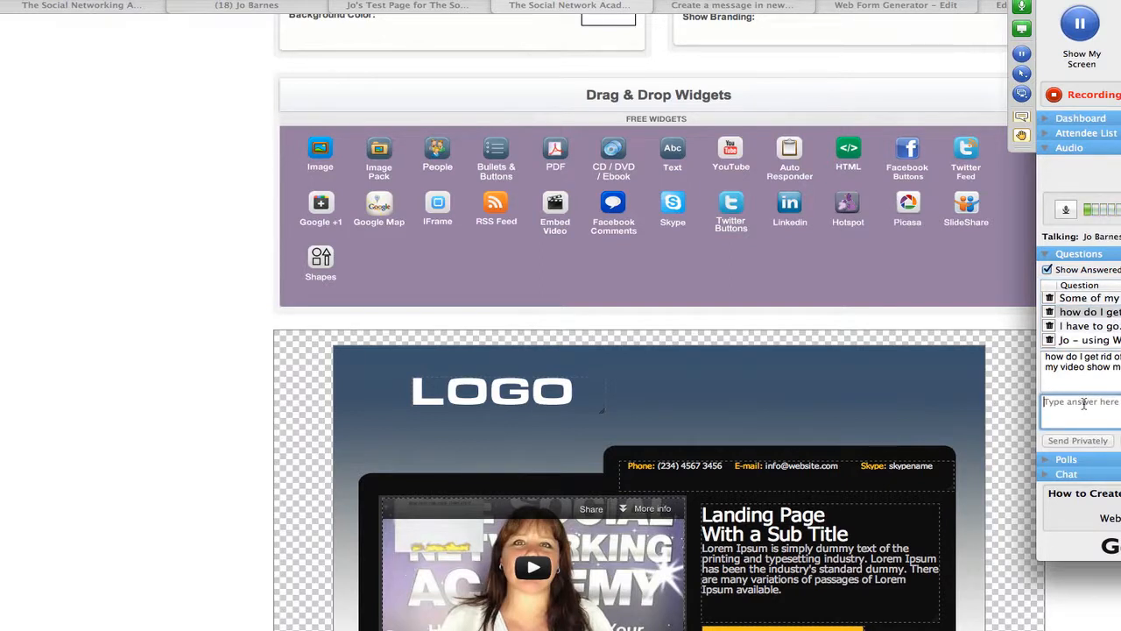
{"action": "type", "text": "?re"}
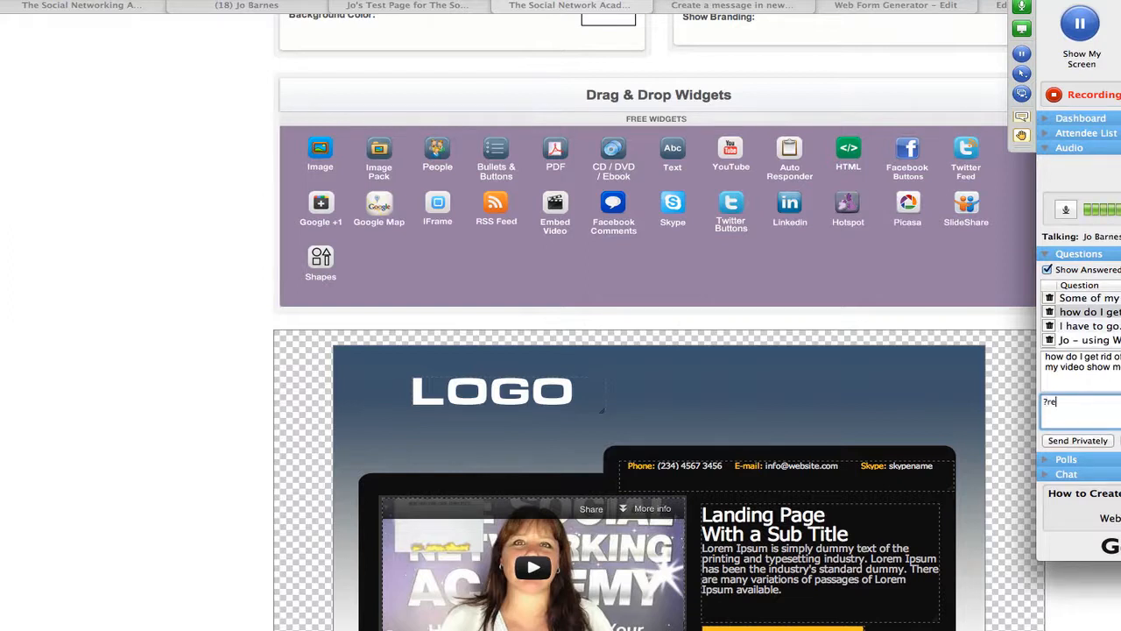
{"action": "type", "text": "l=0"}
{"action": "key", "text": "Return"}
Step: Read the attendee message beginning "I have to go" and the following question about using WPress
{"action": "left_click", "coordinate": [1117, 327]}
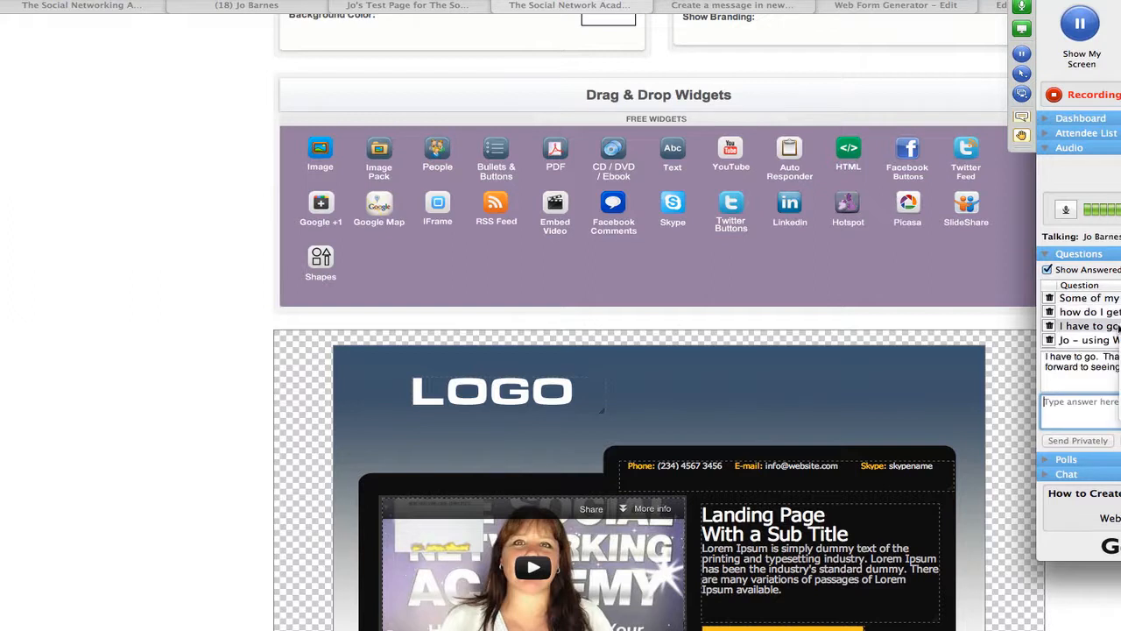
{"action": "left_click", "coordinate": [1118, 340]}
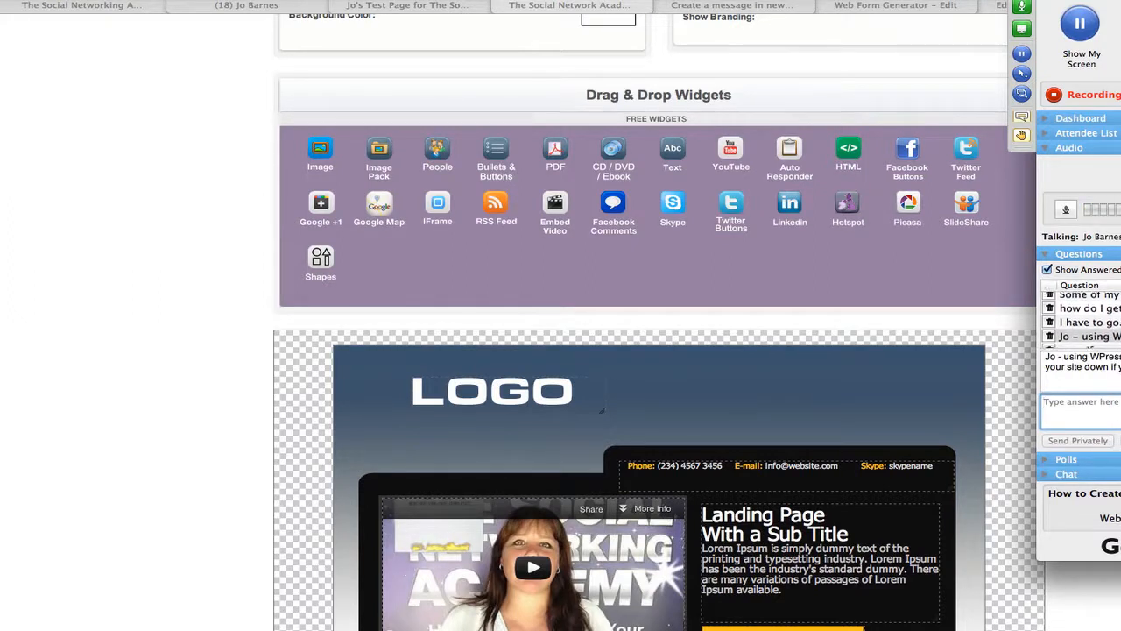
{"action": "scroll", "coordinate": [1086, 320], "scroll_direction": "down", "scroll_amount": 2}
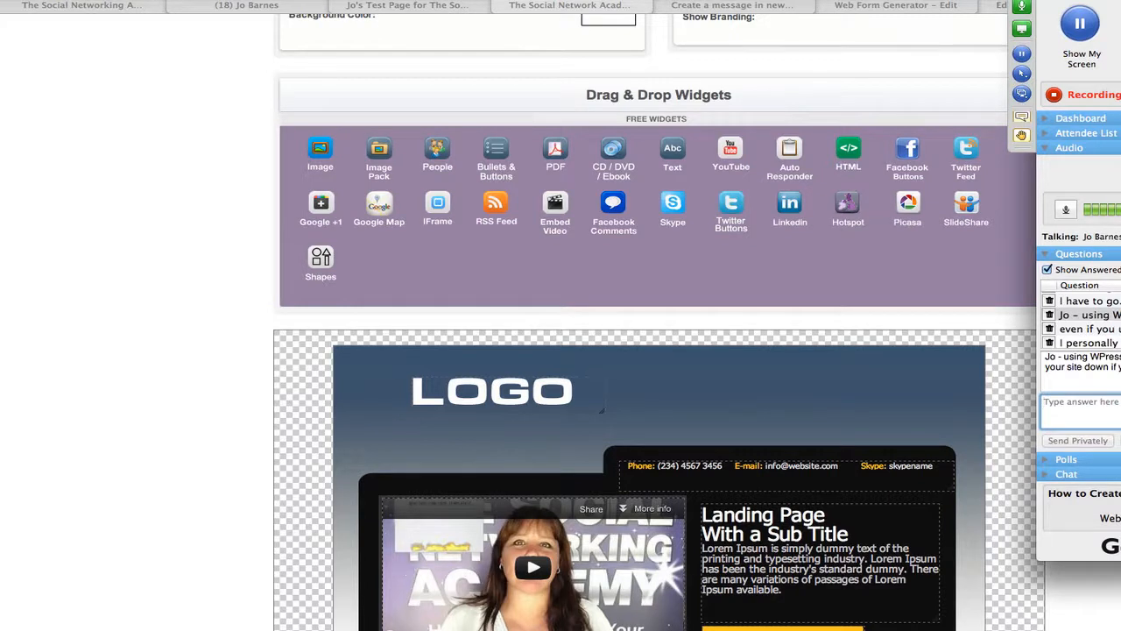
{"action": "right_click", "coordinate": [1105, 314]}
{"action": "left_click", "coordinate": [1106, 315]}
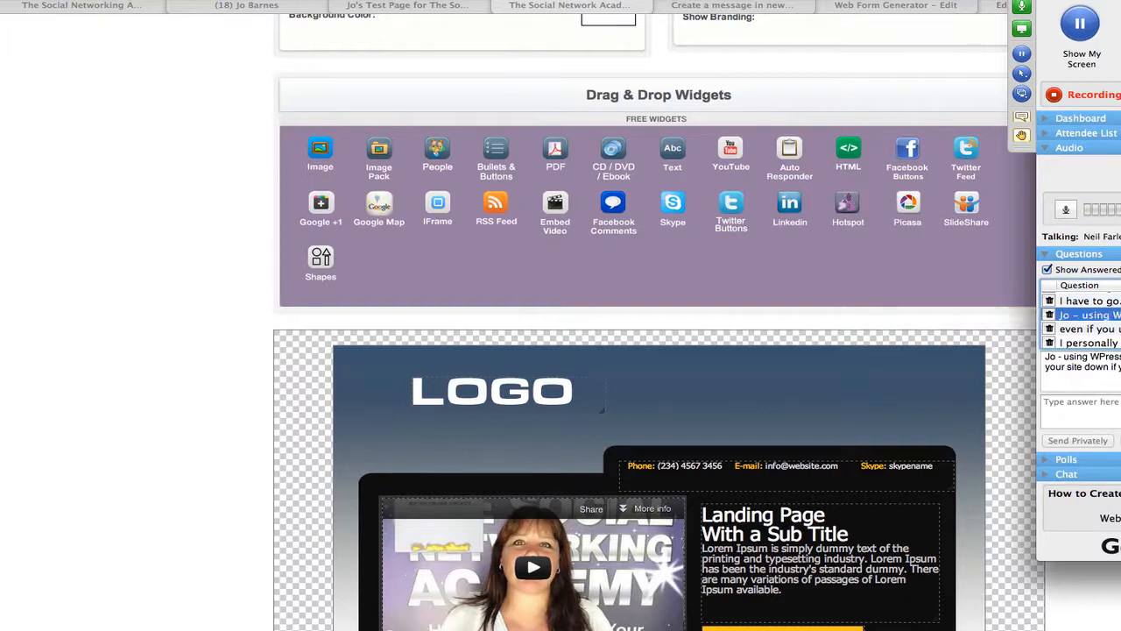
Step: Read the attendee messages beginning "even if you use", "I personally" and "That link is" in the question list
{"action": "left_click", "coordinate": [1089, 329]}
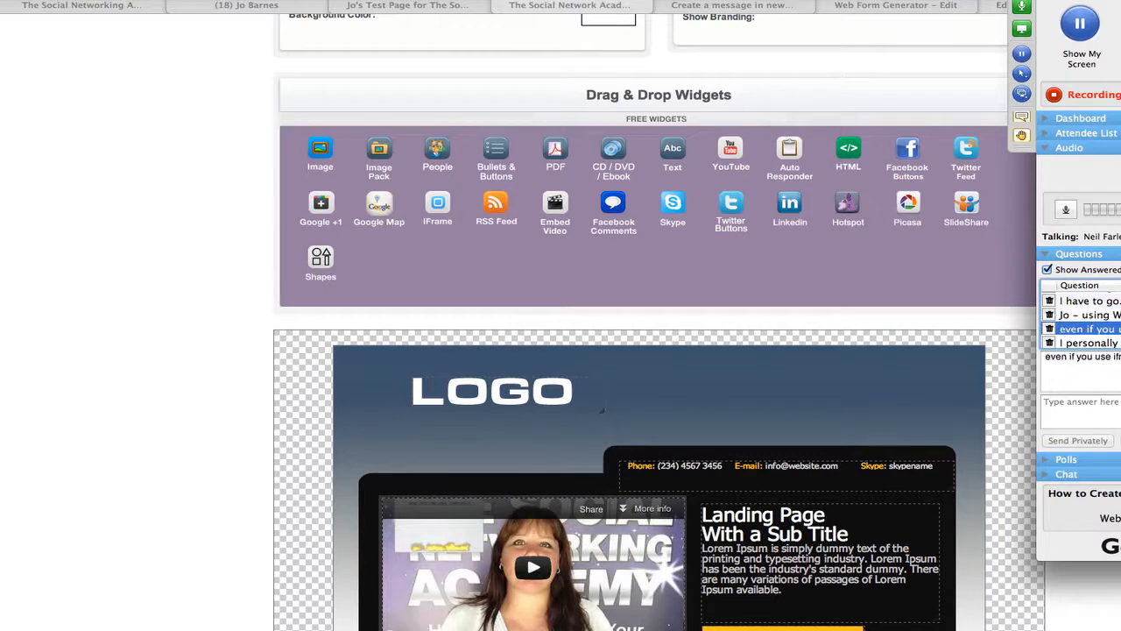
{"action": "scroll", "coordinate": [1086, 319], "scroll_direction": "down", "scroll_amount": 2}
{"action": "left_click", "coordinate": [1089, 320]}
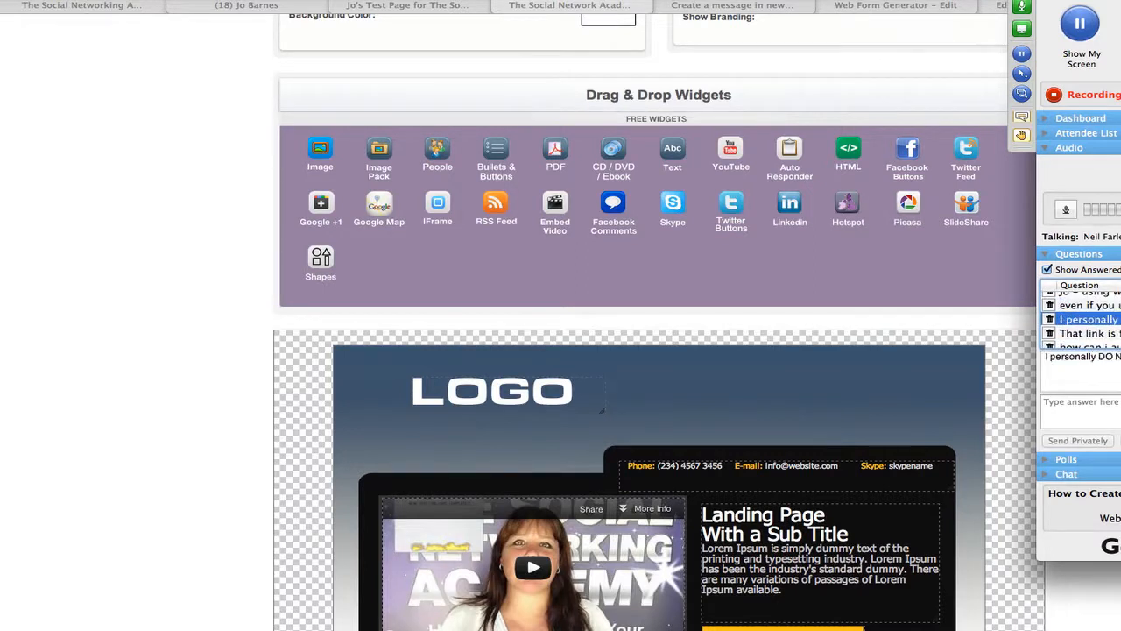
{"action": "scroll", "coordinate": [1086, 319], "scroll_direction": "down", "scroll_amount": 2}
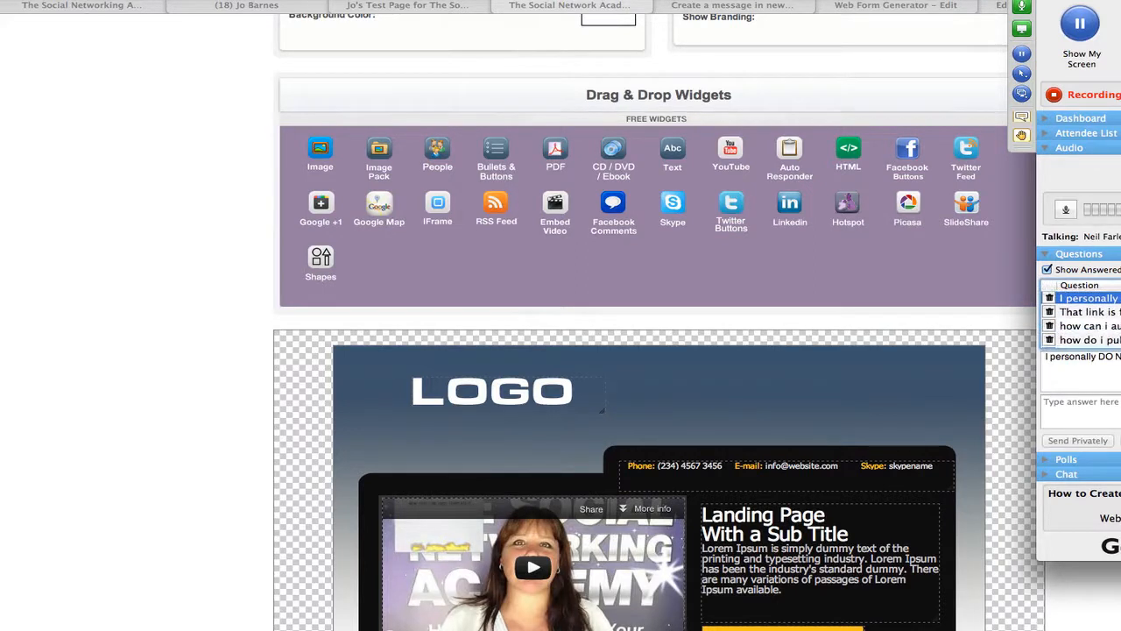
{"action": "left_click", "coordinate": [1089, 312]}
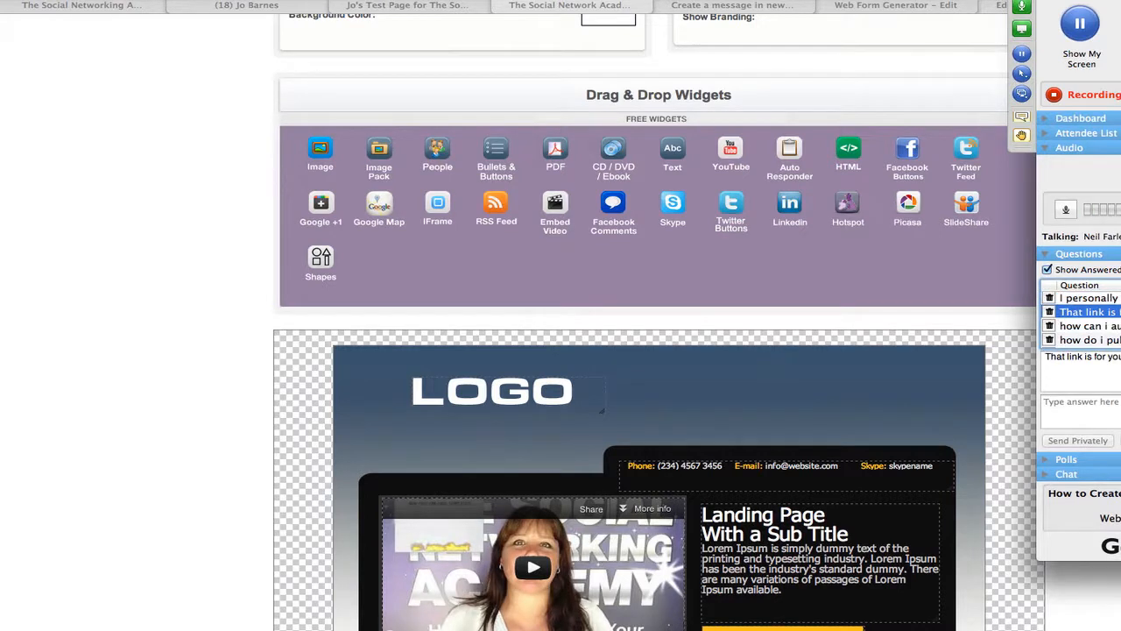
Step: Read the attendee questions beginning "how can i" and "how do i publish"
{"action": "left_click", "coordinate": [1088, 326]}
{"action": "scroll", "coordinate": [1089, 324], "scroll_direction": "down", "scroll_amount": 2}
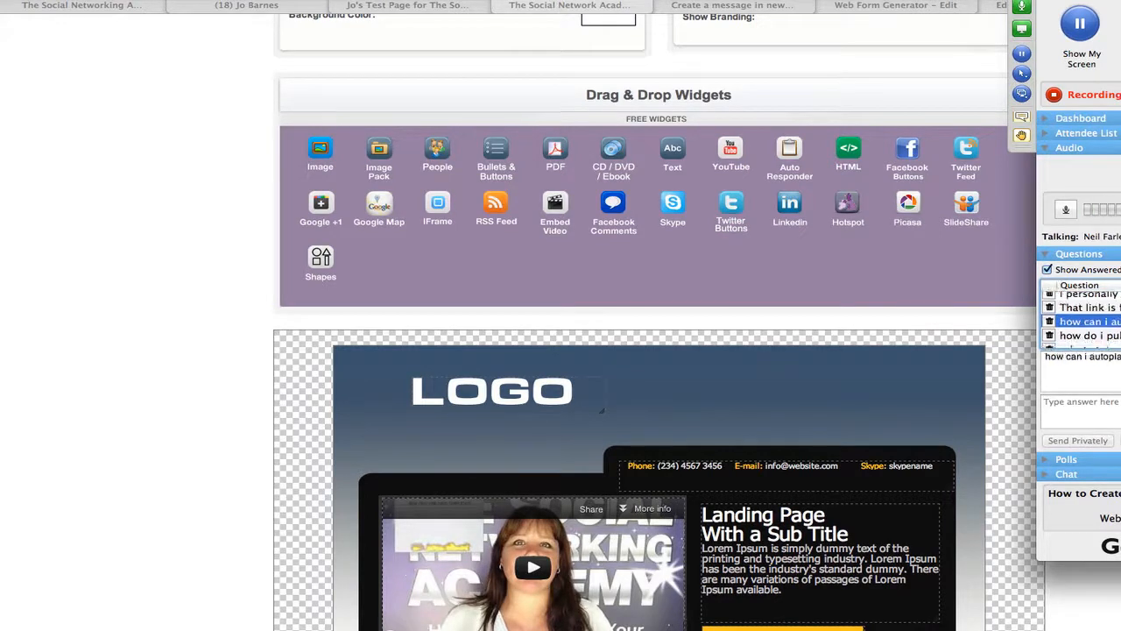
{"action": "left_click", "coordinate": [1088, 317]}
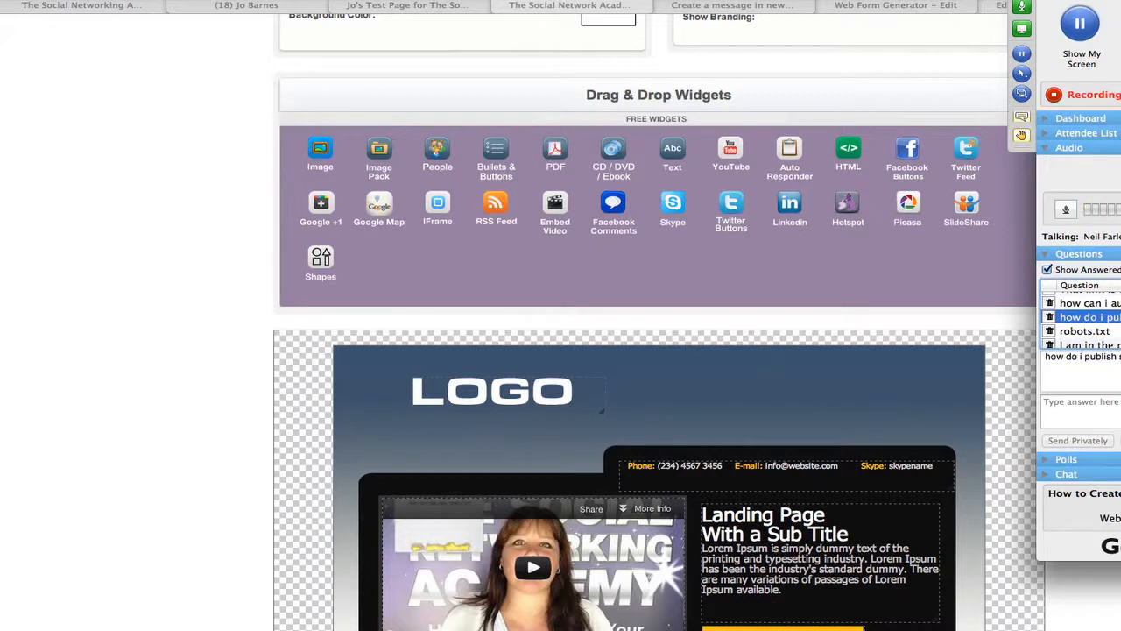
{"action": "scroll", "coordinate": [1082, 320], "scroll_direction": "down", "scroll_amount": 1}
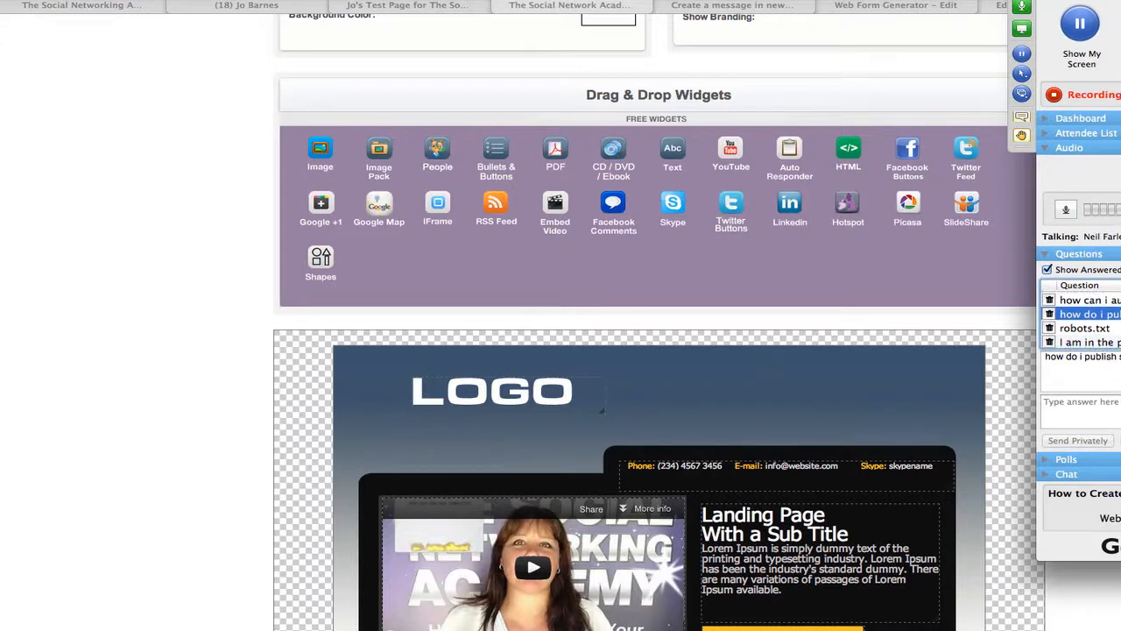
{"action": "scroll", "coordinate": [1081, 320], "scroll_direction": "down", "scroll_amount": 1}
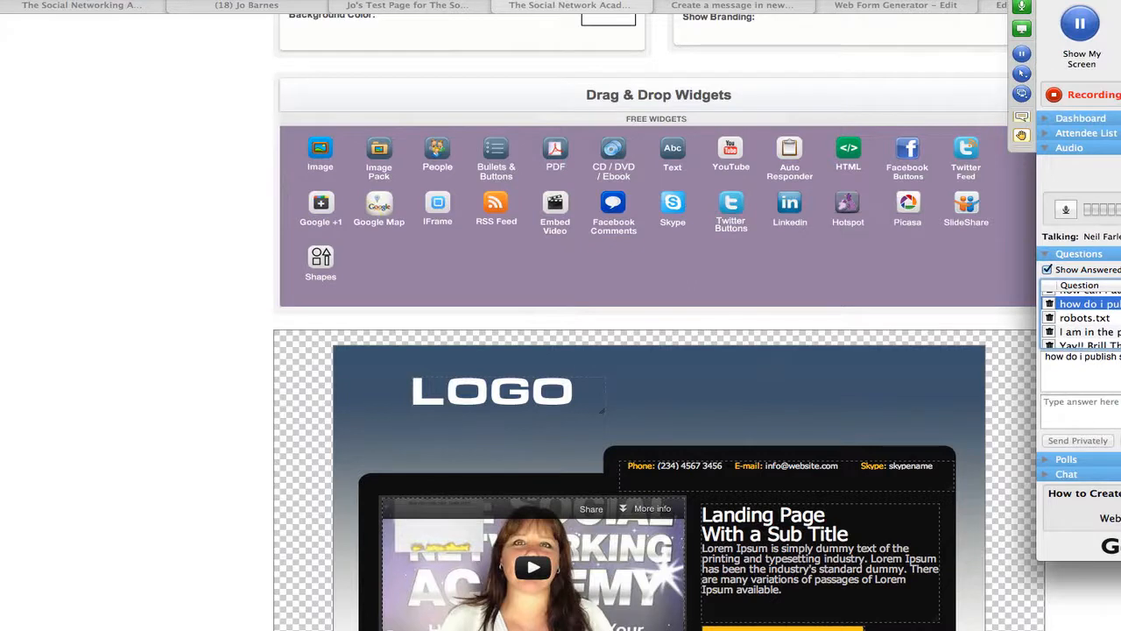
Step: Read the "robots.txt" message and the attendee question beginning "I am in the process"
{"action": "left_click", "coordinate": [1084, 318]}
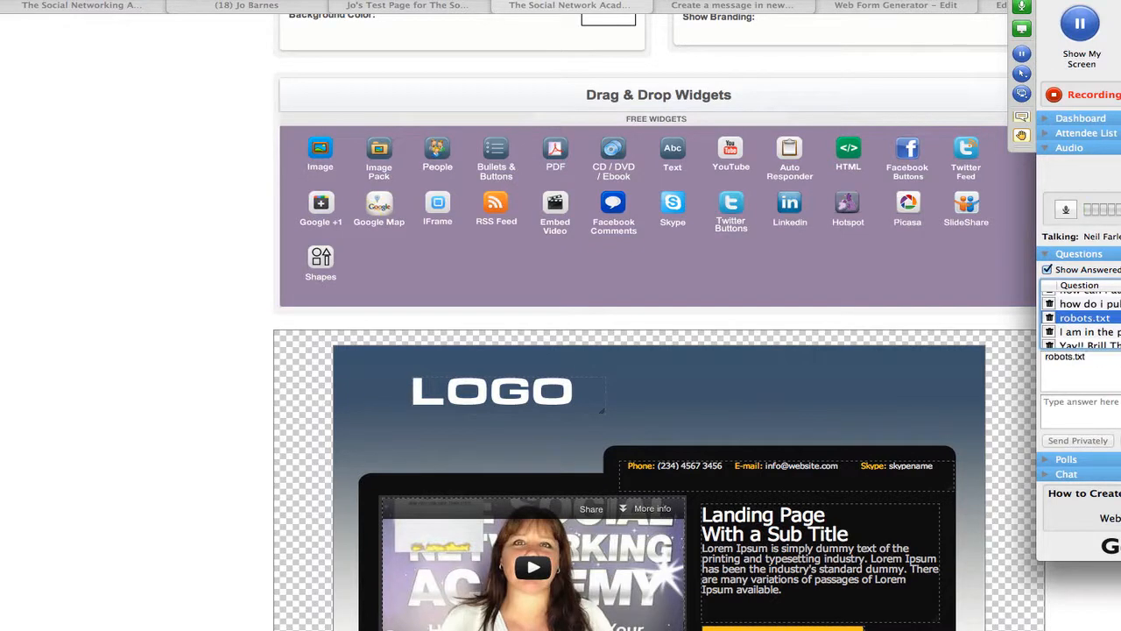
{"action": "left_click", "coordinate": [1090, 332]}
{"action": "scroll", "coordinate": [1087, 320], "scroll_direction": "down", "scroll_amount": 2}
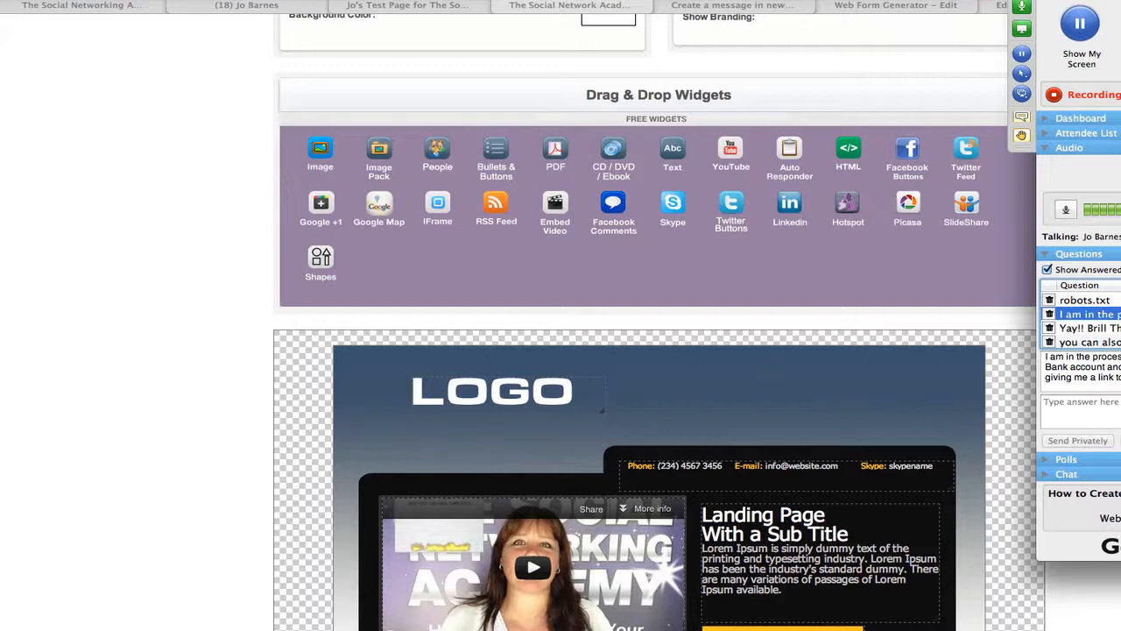
Step: Read the attendee messages beginning "Yay!! Brill Thanks" and "you can also"
{"action": "left_click", "coordinate": [1090, 328]}
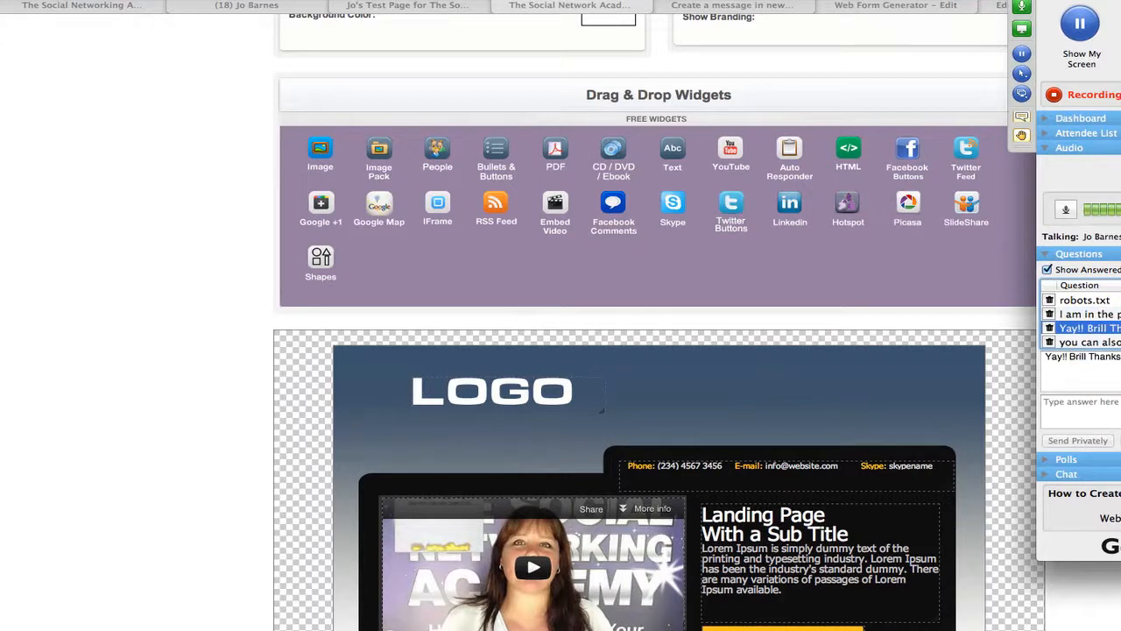
{"action": "scroll", "coordinate": [1083, 321], "scroll_direction": "down", "scroll_amount": 1}
{"action": "scroll", "coordinate": [1083, 321], "scroll_direction": "down", "scroll_amount": 1}
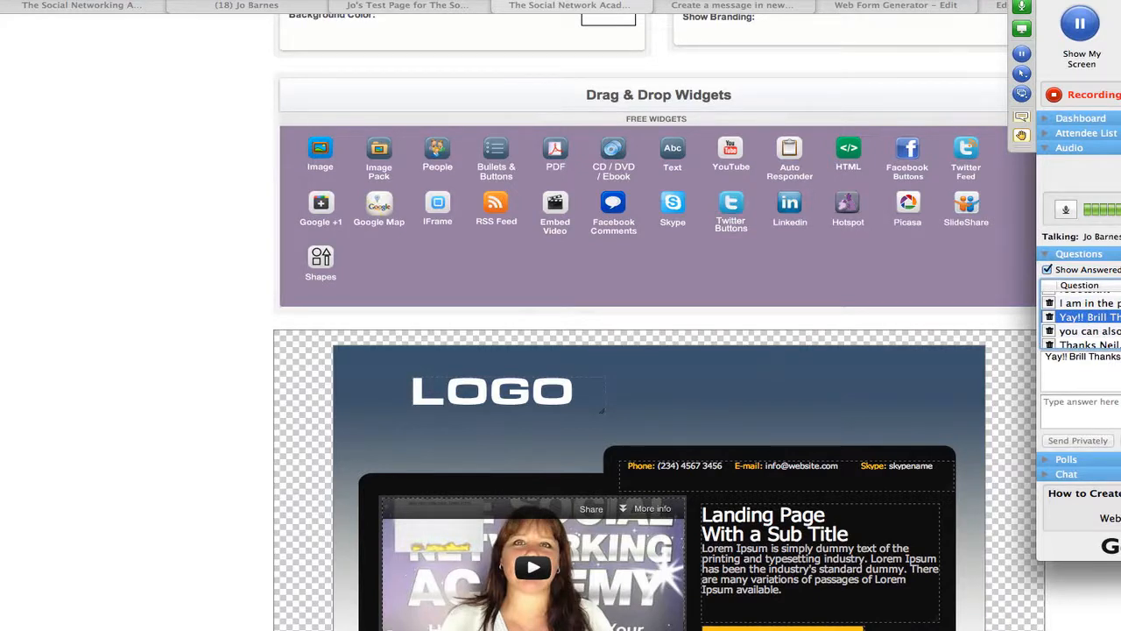
{"action": "left_click", "coordinate": [1090, 331]}
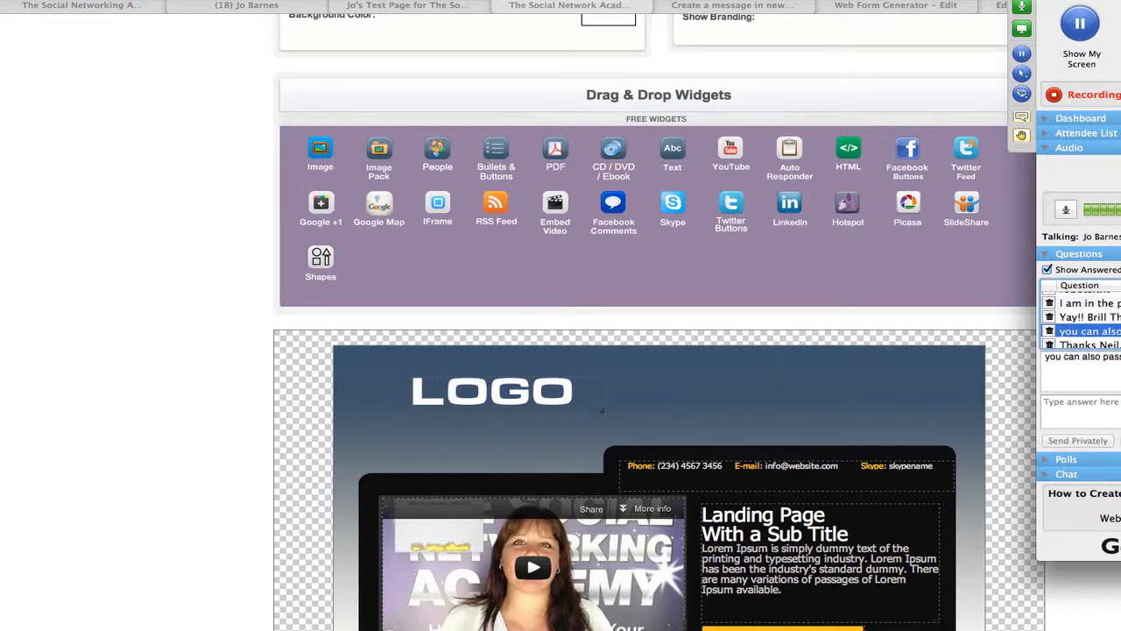
{"action": "scroll", "coordinate": [1086, 324], "scroll_direction": "down", "scroll_amount": 1}
{"action": "scroll", "coordinate": [1087, 323], "scroll_direction": "down", "scroll_amount": 1}
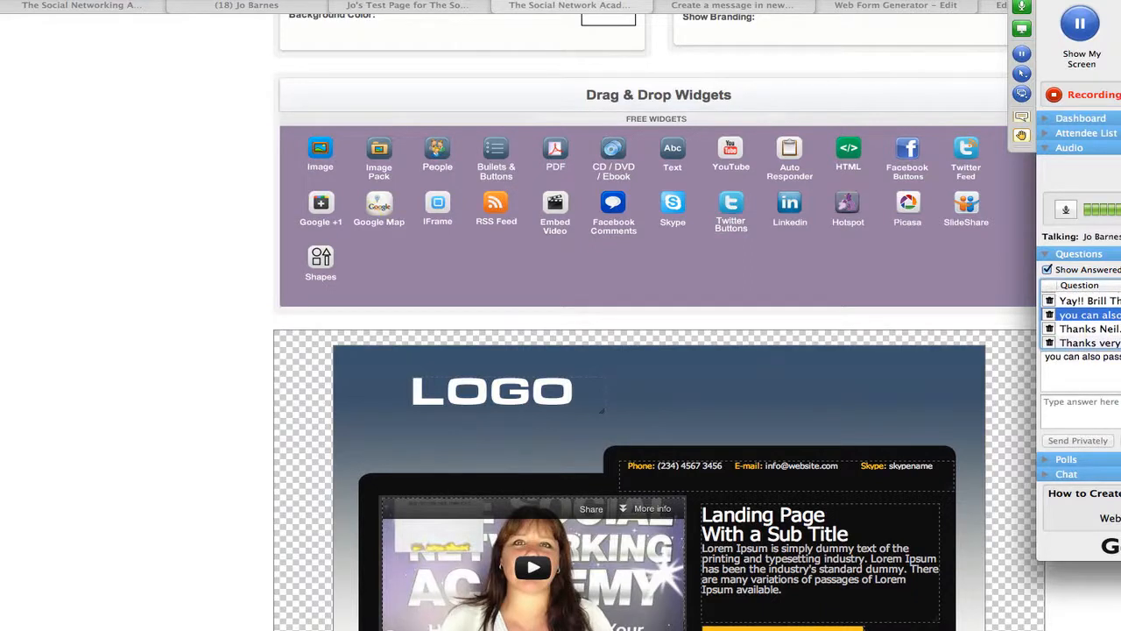
Step: Read the two attendee thank-you messages that follow the "you can also" message
{"action": "left_click", "coordinate": [1090, 329]}
{"action": "scroll", "coordinate": [1081, 319], "scroll_direction": "down", "scroll_amount": 1}
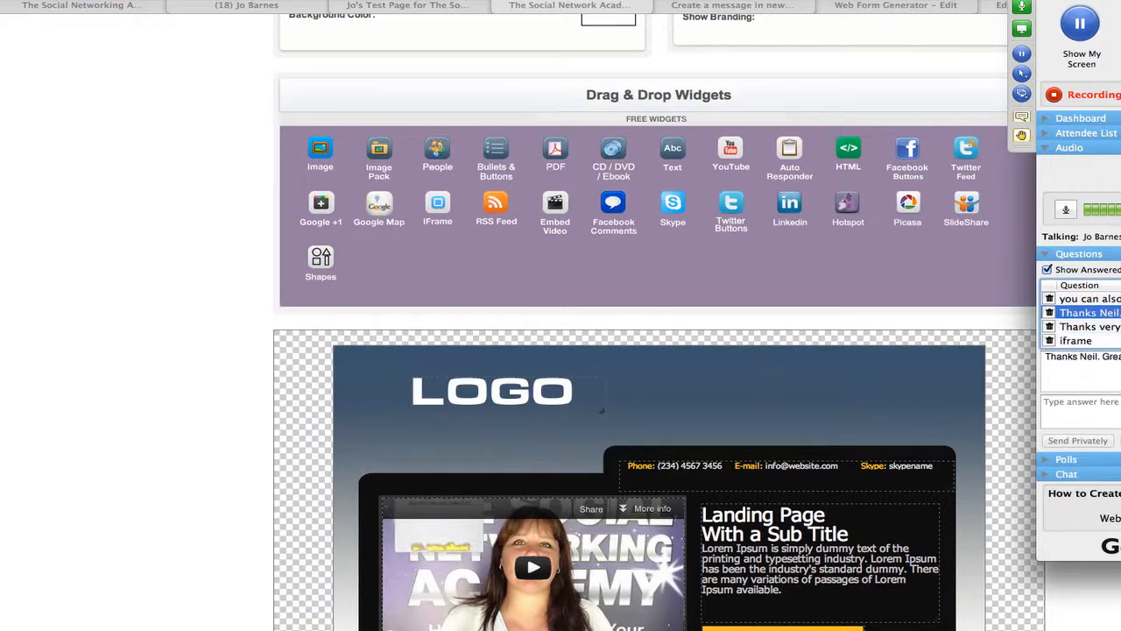
{"action": "left_click", "coordinate": [1090, 327]}
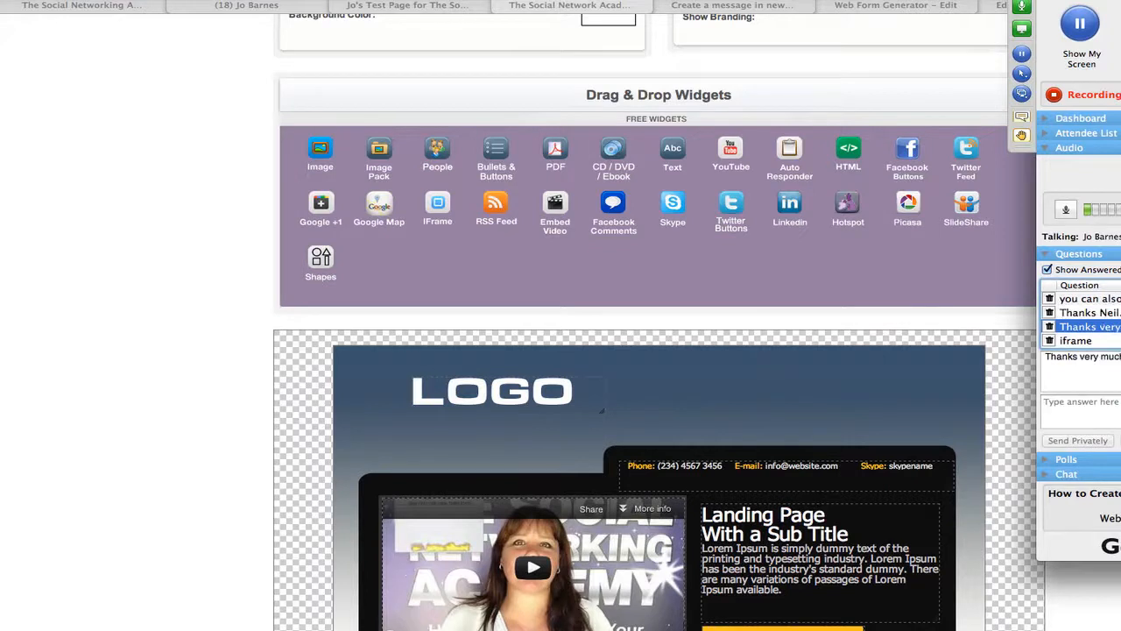
{"action": "scroll", "coordinate": [1086, 320], "scroll_direction": "down", "scroll_amount": 2}
Step: Read the attendee messages "iframe", "Im a member" and "Guess I have to", rechecking the first and last of them
{"action": "left_click", "coordinate": [1090, 316]}
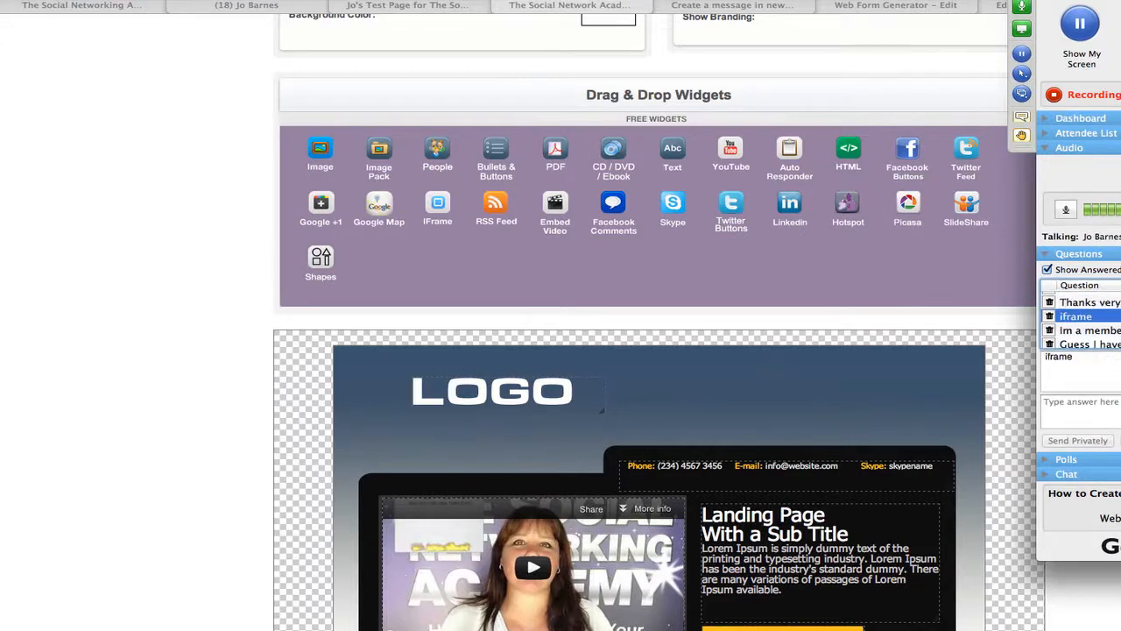
{"action": "left_click", "coordinate": [1089, 330]}
{"action": "scroll", "coordinate": [1086, 321], "scroll_direction": "down", "scroll_amount": 2}
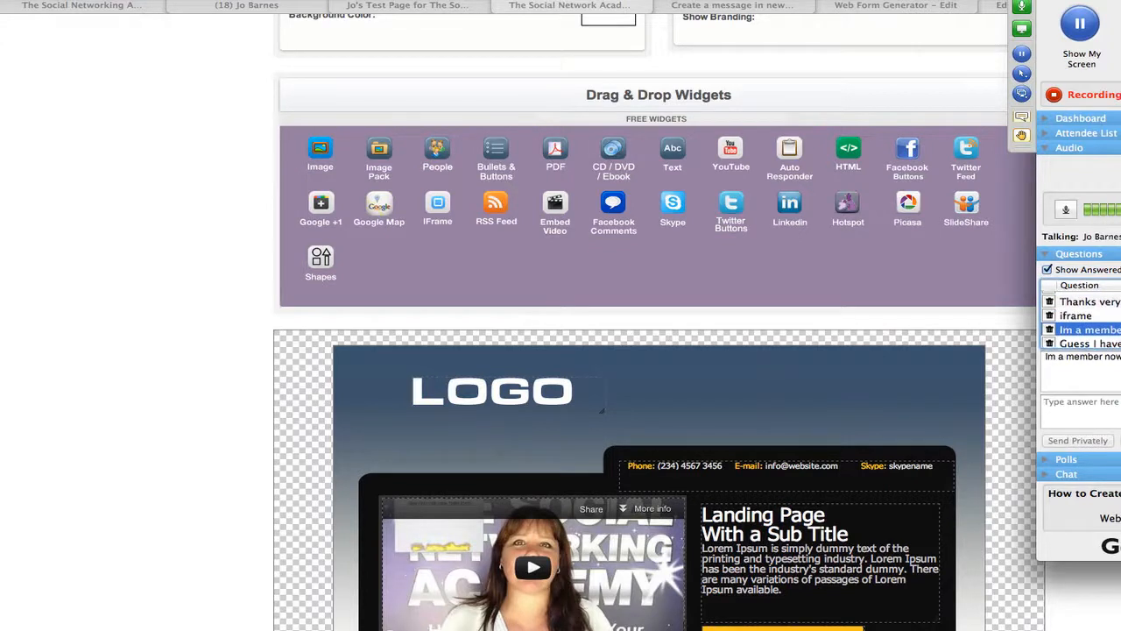
{"action": "left_click", "coordinate": [1090, 321]}
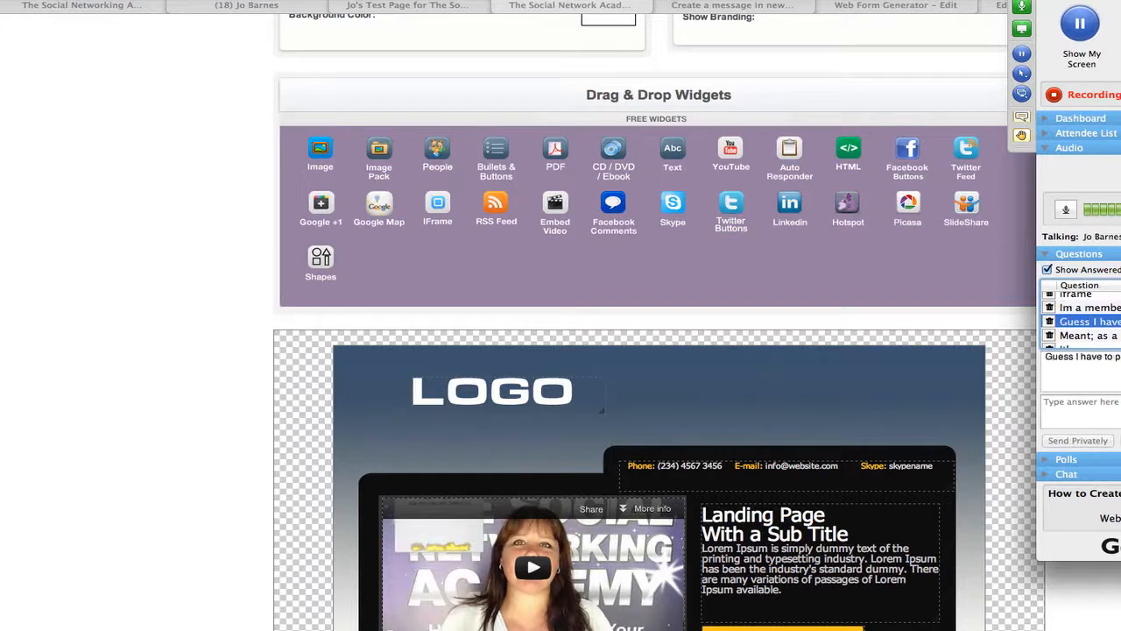
{"action": "scroll", "coordinate": [1085, 321], "scroll_direction": "up", "scroll_amount": 2}
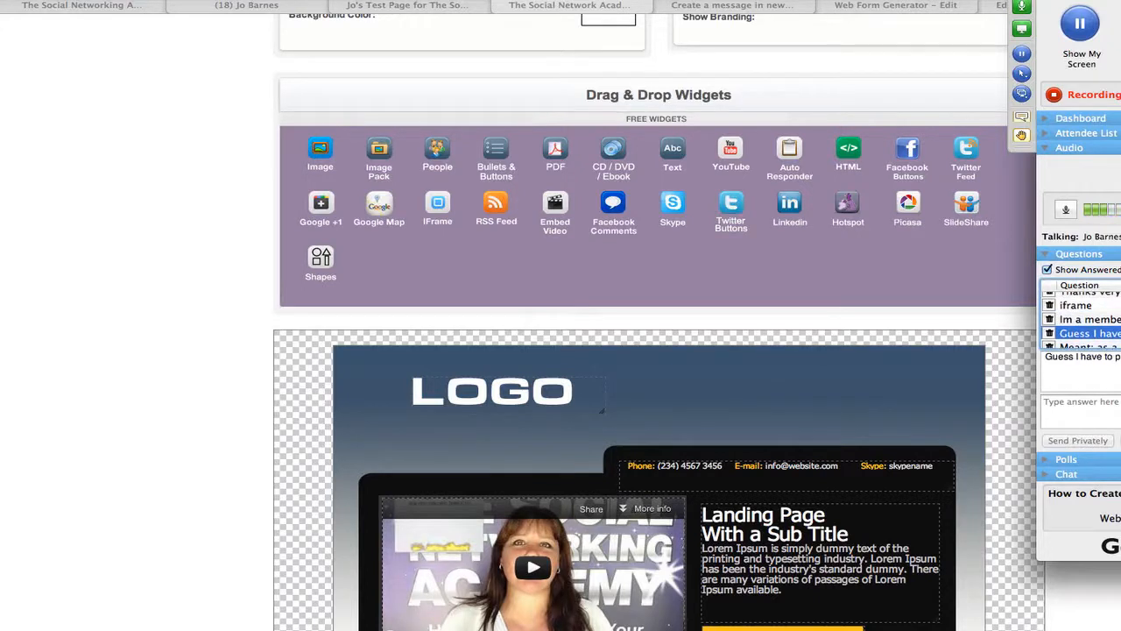
{"action": "left_click", "coordinate": [1086, 306]}
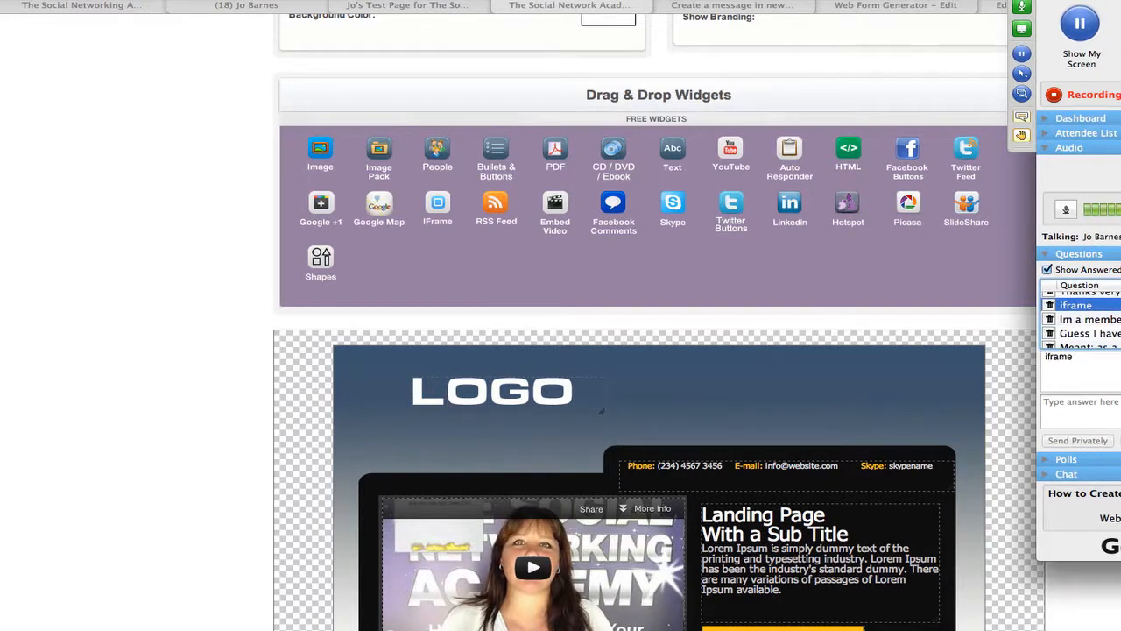
{"action": "left_click", "coordinate": [1089, 333]}
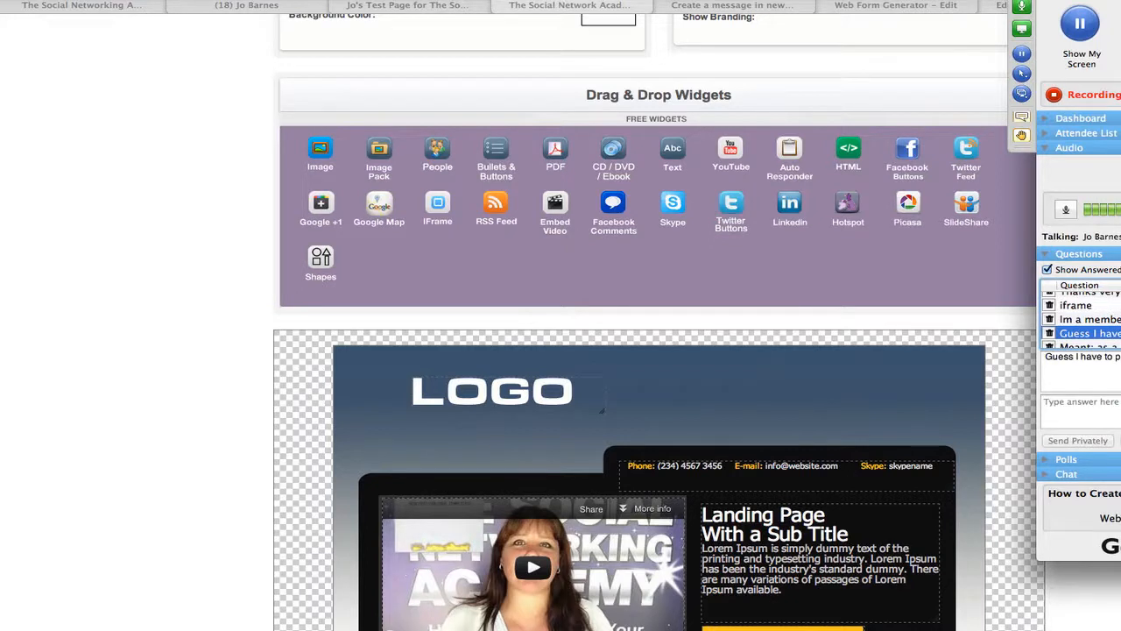
Step: Read the attendee question beginning "Meant; as a Free" and the message beginning "It's on your page"
{"action": "scroll", "coordinate": [1089, 331], "scroll_direction": "down", "scroll_amount": 3}
{"action": "left_click", "coordinate": [1089, 315]}
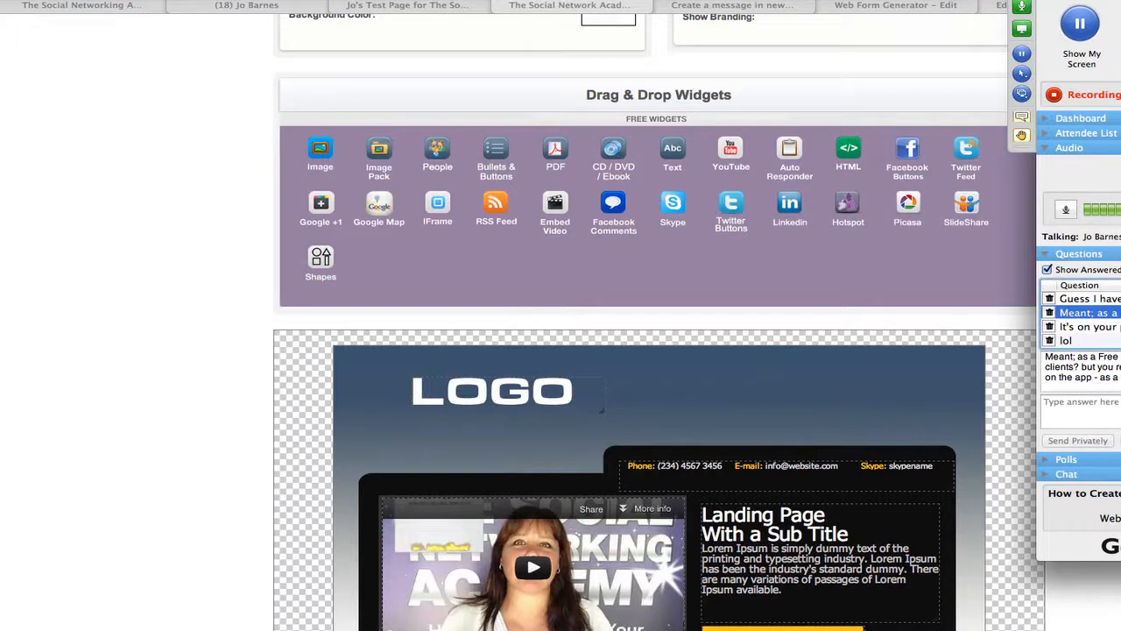
{"action": "right_click", "coordinate": [1065, 326]}
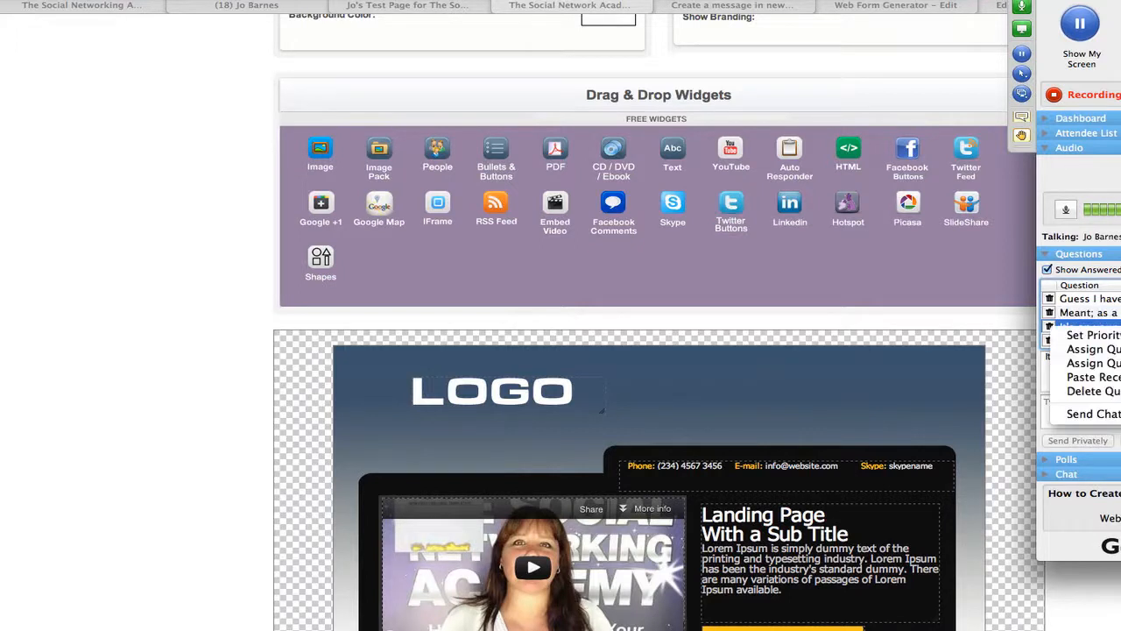
{"action": "left_click", "coordinate": [1090, 334]}
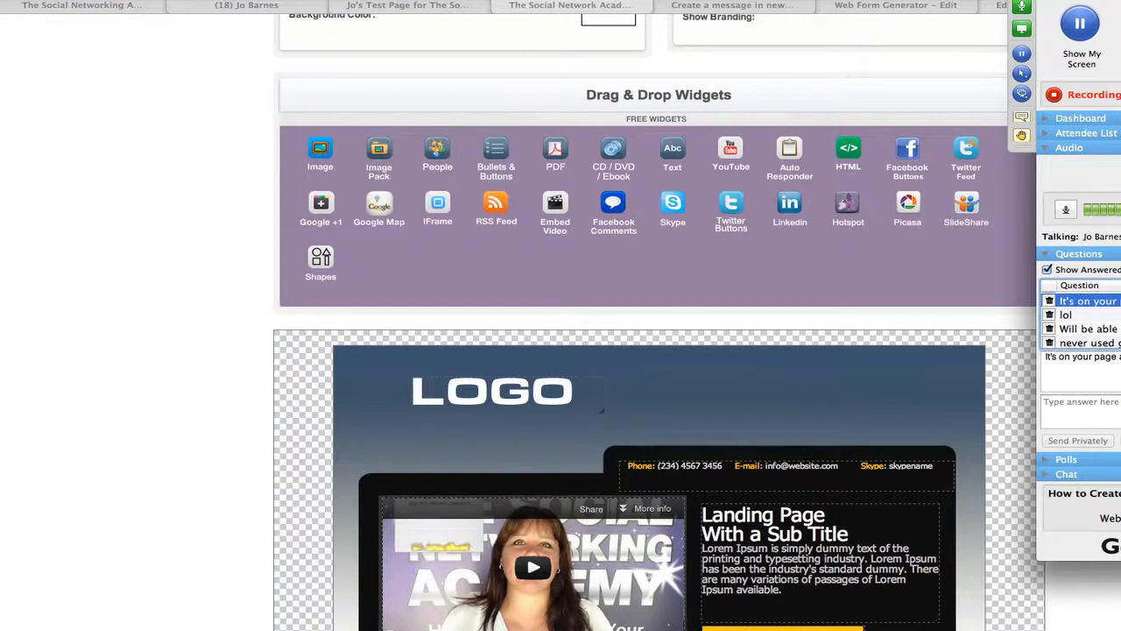
Step: Read the attendee question beginning "Will be able" and the message beginning "never used"
{"action": "left_click", "coordinate": [1086, 329]}
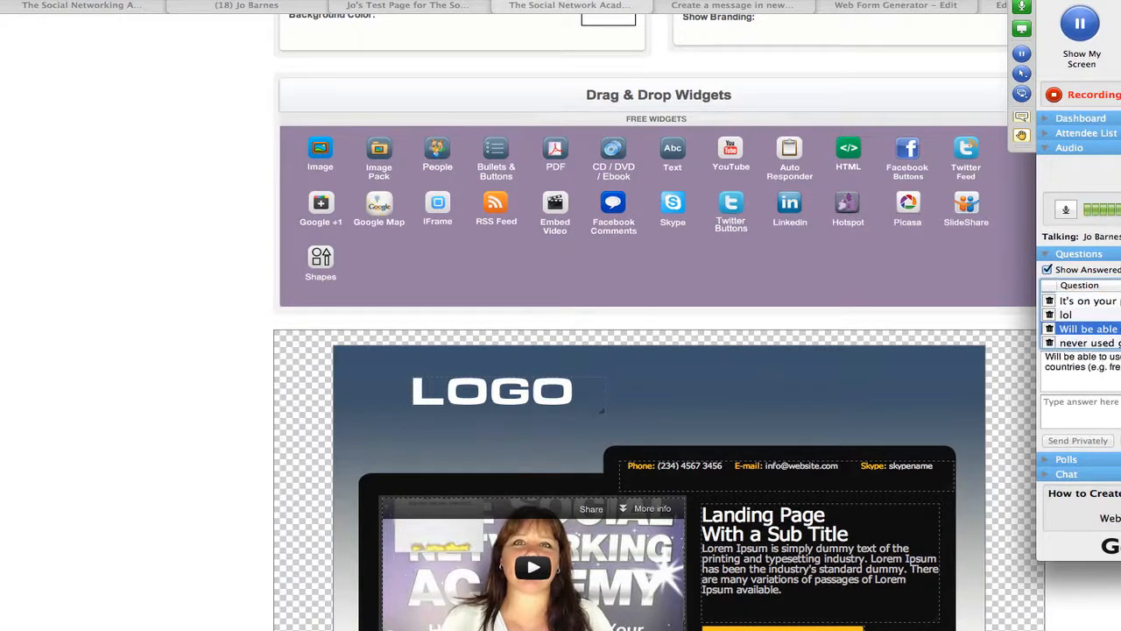
{"action": "scroll", "coordinate": [1086, 329], "scroll_direction": "down", "scroll_amount": 1}
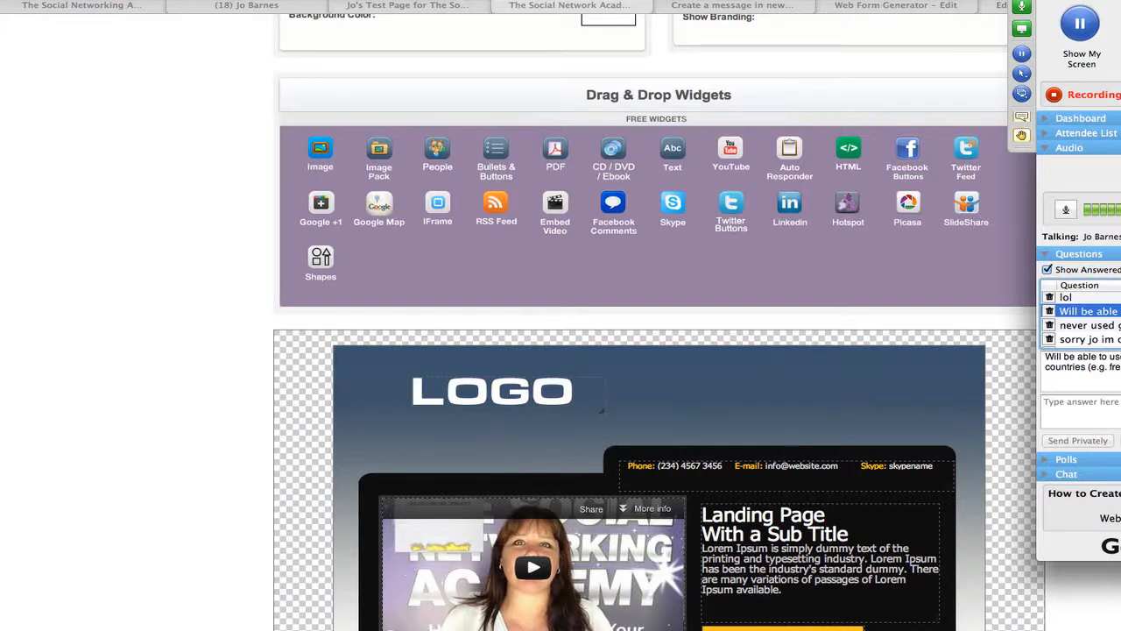
{"action": "left_click", "coordinate": [1086, 325]}
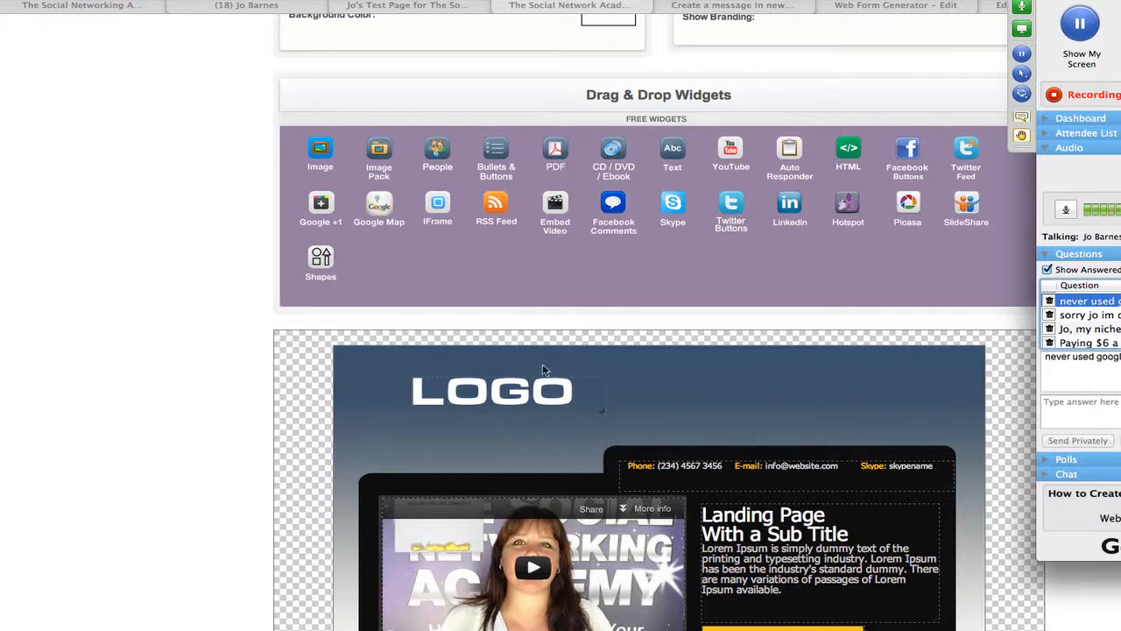
Step: Place the Google +1 widget on the page to examine its URL setting, and close its setup without adding it
{"action": "left_click_drag", "start_coordinate": [322, 203], "coordinate": [469, 420]}
{"action": "left_click", "coordinate": [640, 176]}
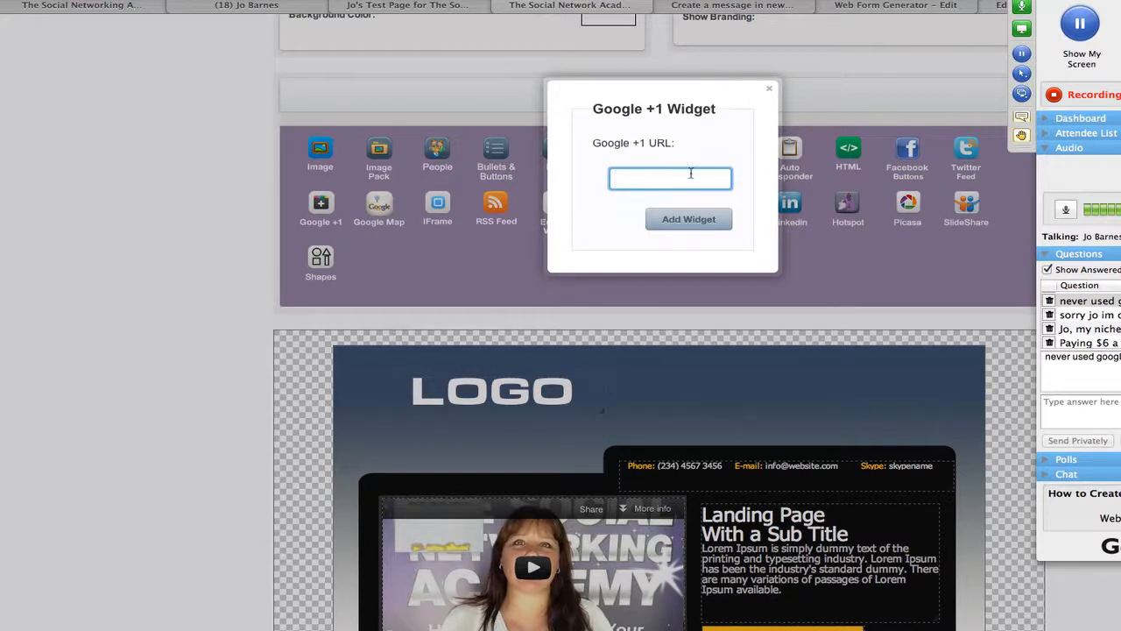
{"action": "left_click", "coordinate": [770, 92]}
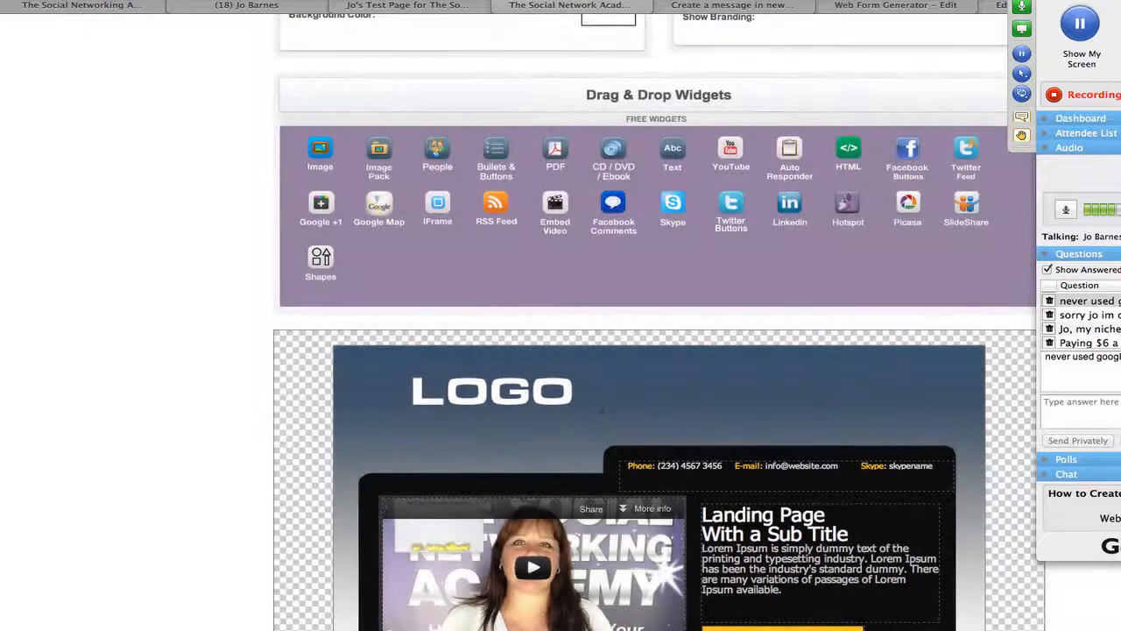
Step: Read the attendee message beginning "sorry" and the question about the Local Business niche and client templates
{"action": "left_click", "coordinate": [1086, 314]}
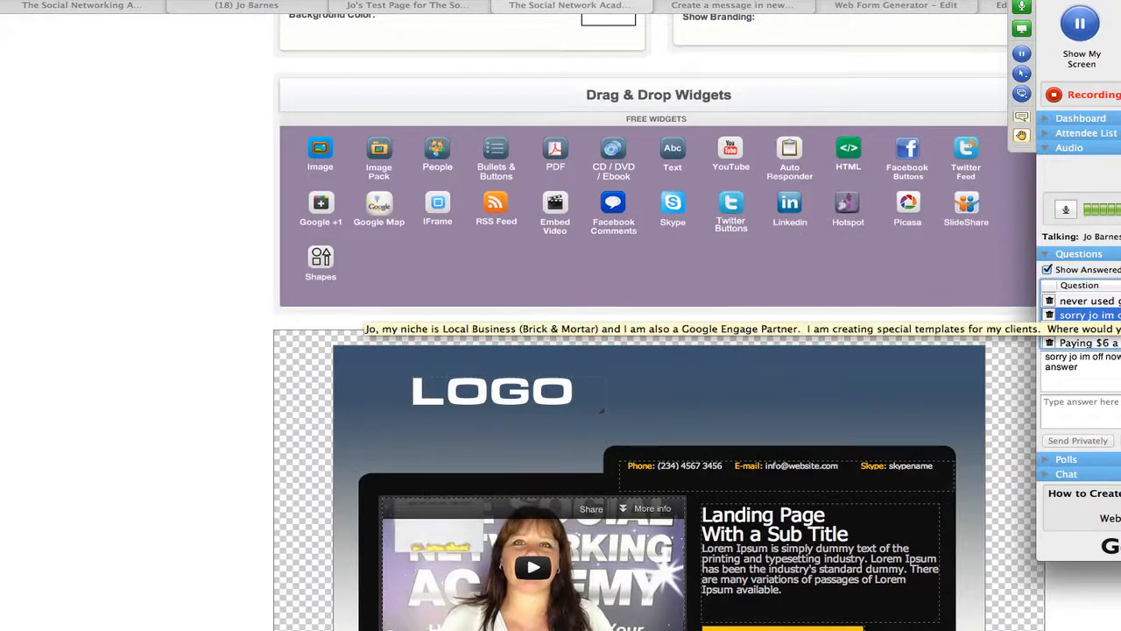
{"action": "scroll", "coordinate": [1086, 323], "scroll_direction": "down", "scroll_amount": 5}
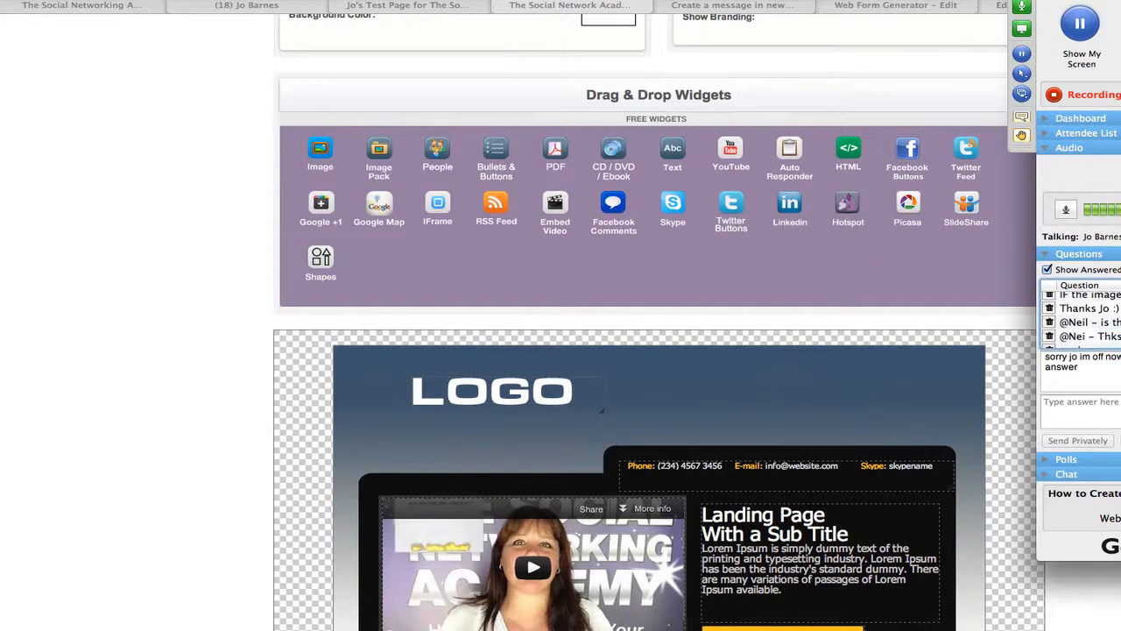
{"action": "scroll", "coordinate": [1087, 322], "scroll_direction": "up", "scroll_amount": 10}
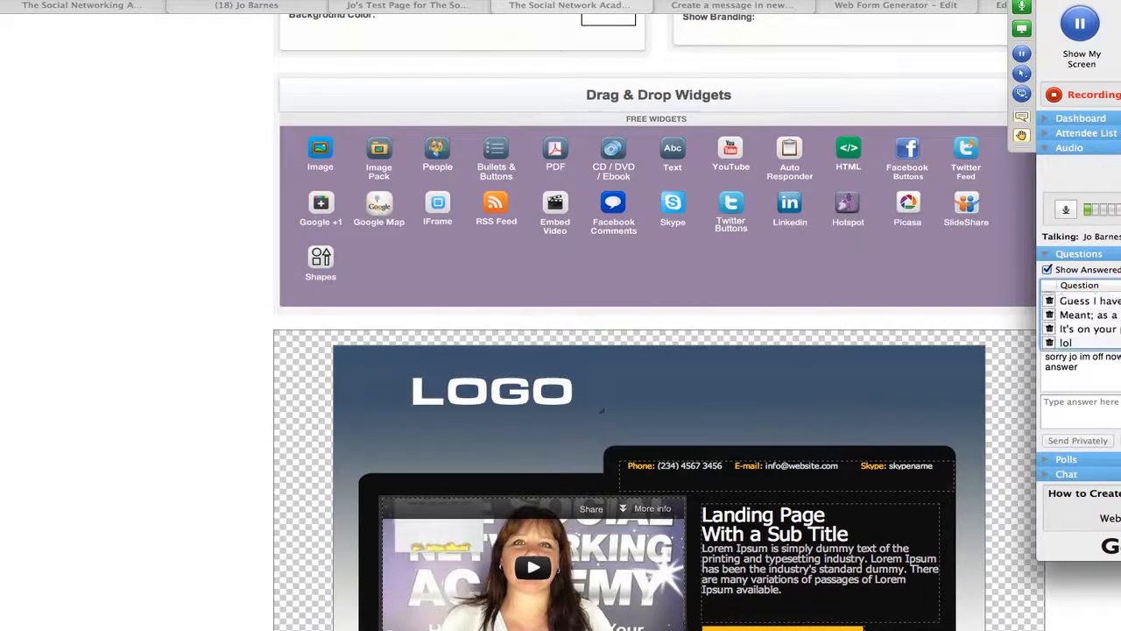
{"action": "scroll", "coordinate": [1086, 323], "scroll_direction": "up", "scroll_amount": 10}
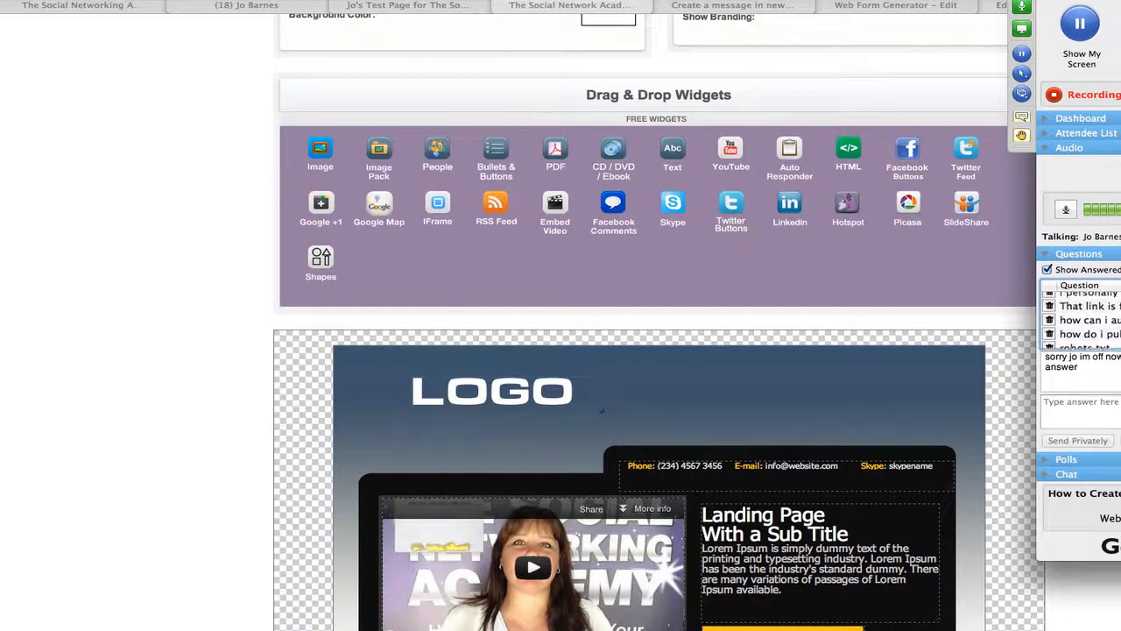
{"action": "scroll", "coordinate": [1084, 320], "scroll_direction": "down", "scroll_amount": 10}
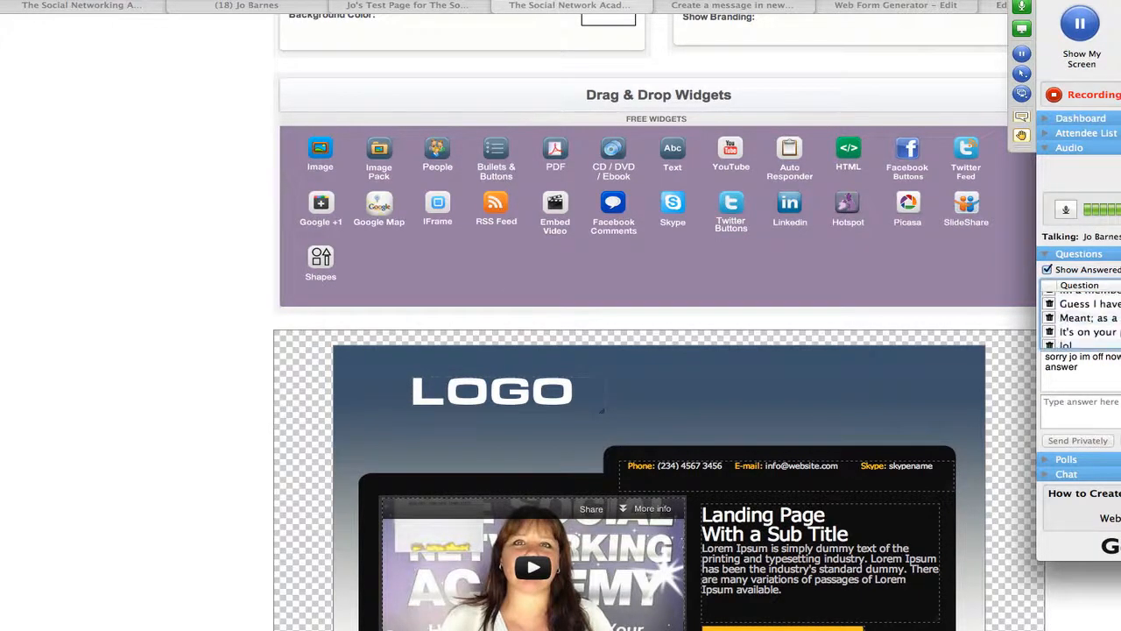
{"action": "scroll", "coordinate": [1086, 320], "scroll_direction": "up", "scroll_amount": 4}
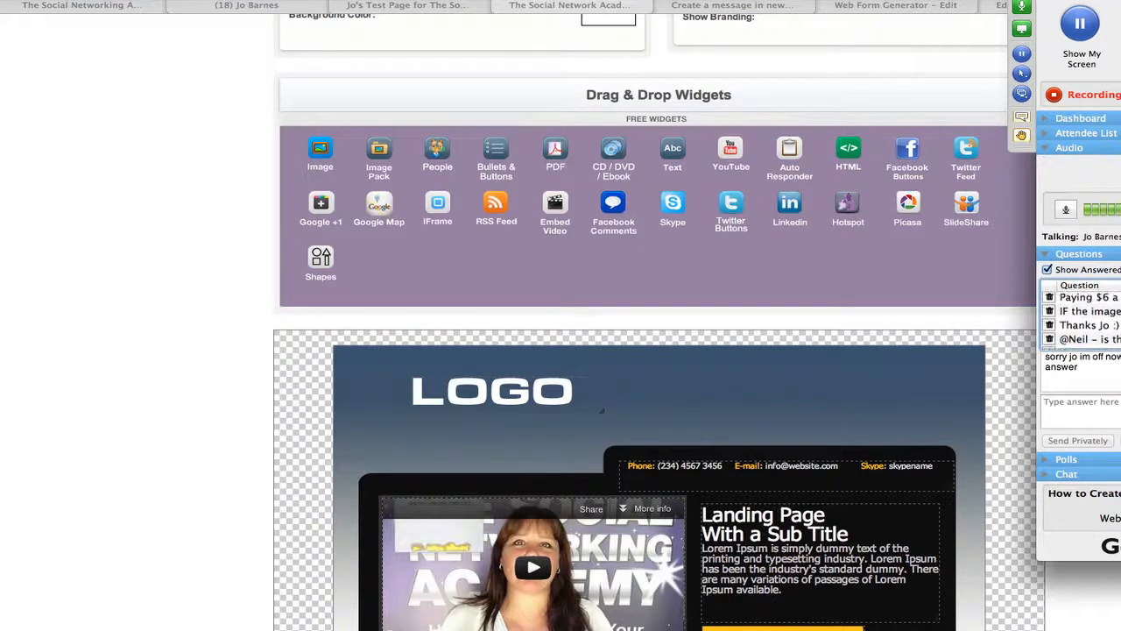
{"action": "left_click", "coordinate": [1090, 329]}
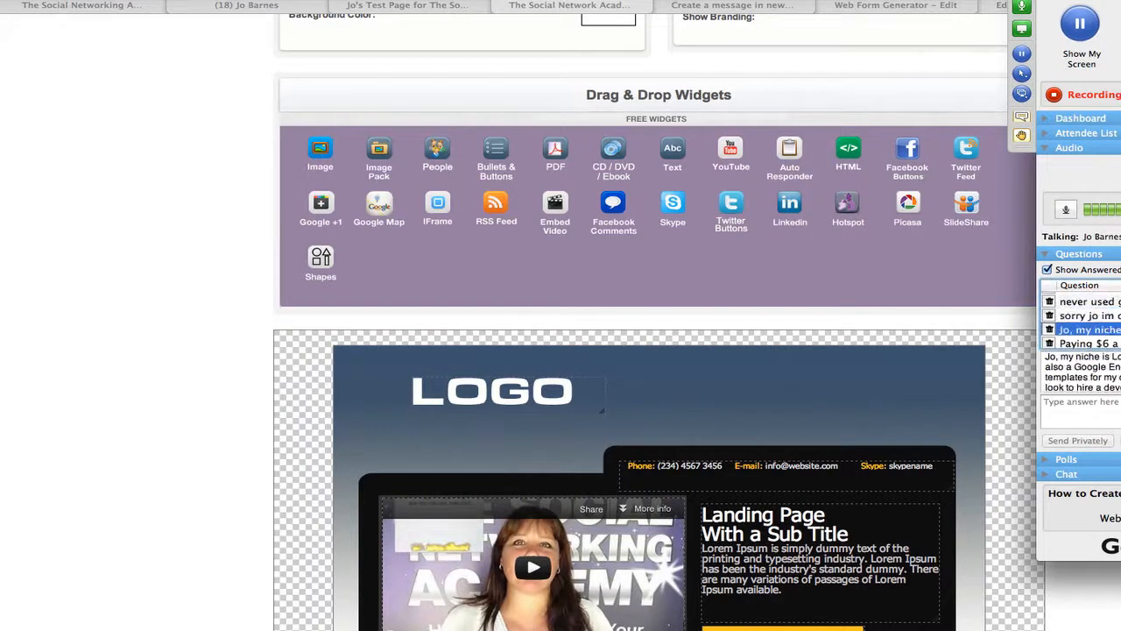
Step: Read the attendee message beginning "Paying $6 a month", rechecking the local business niche question before it
{"action": "scroll", "coordinate": [1085, 319], "scroll_direction": "down", "scroll_amount": 2}
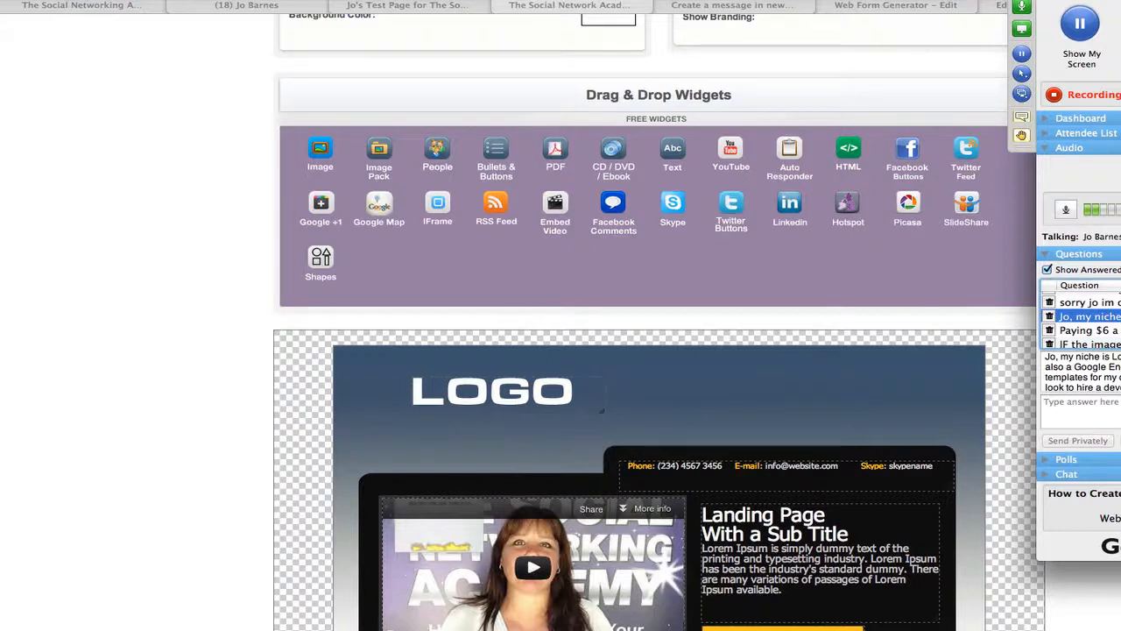
{"action": "left_click", "coordinate": [1089, 330]}
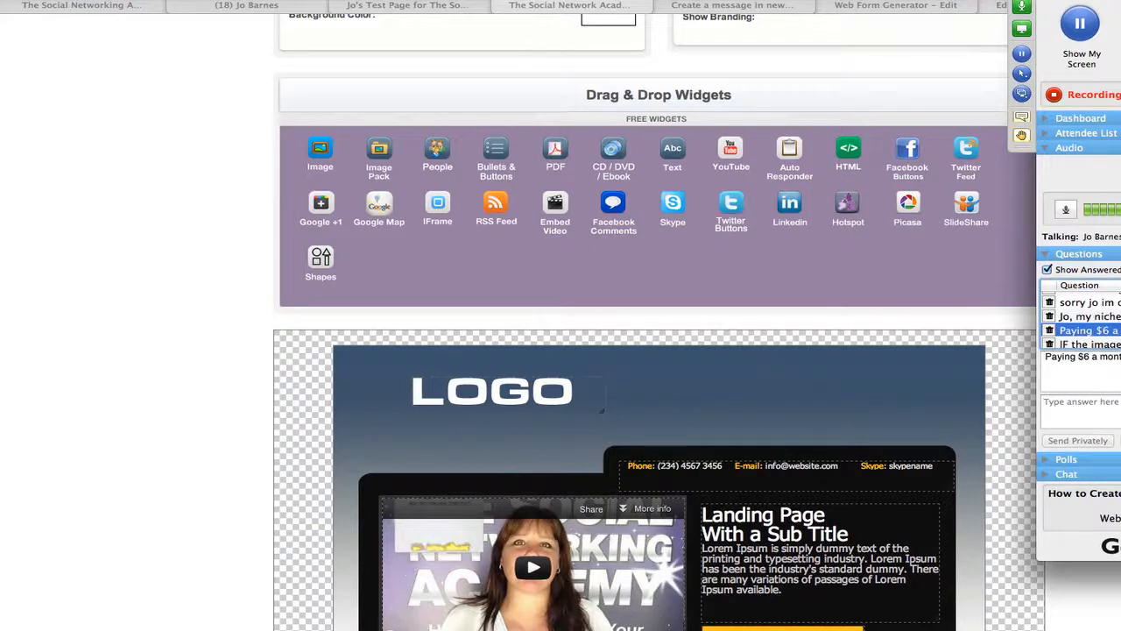
{"action": "left_click", "coordinate": [1089, 317]}
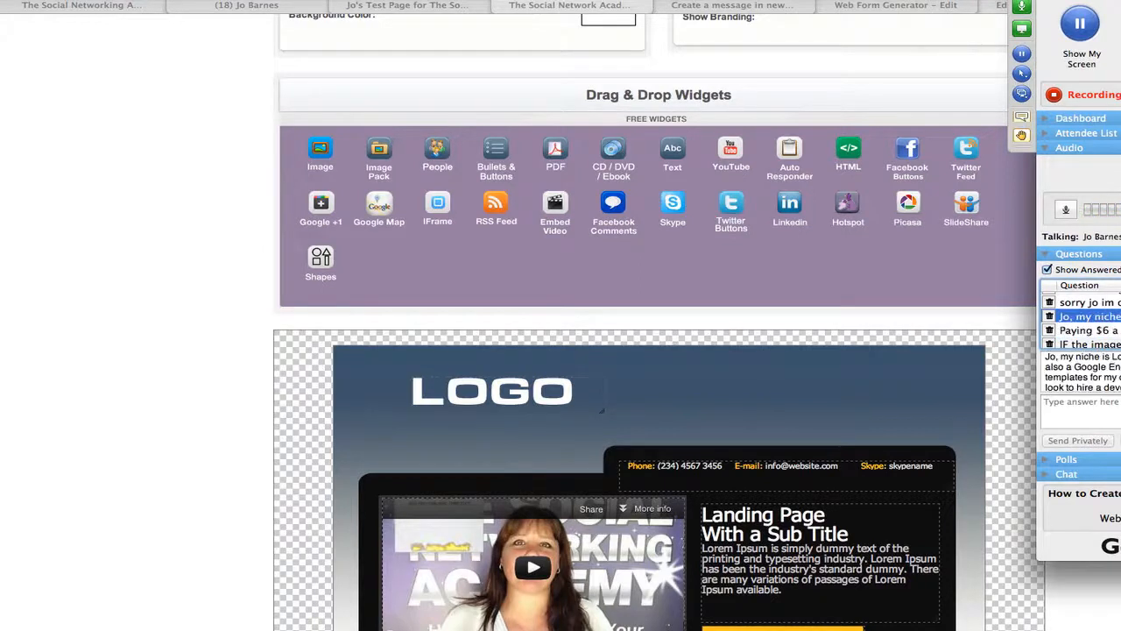
{"action": "left_click", "coordinate": [1089, 330]}
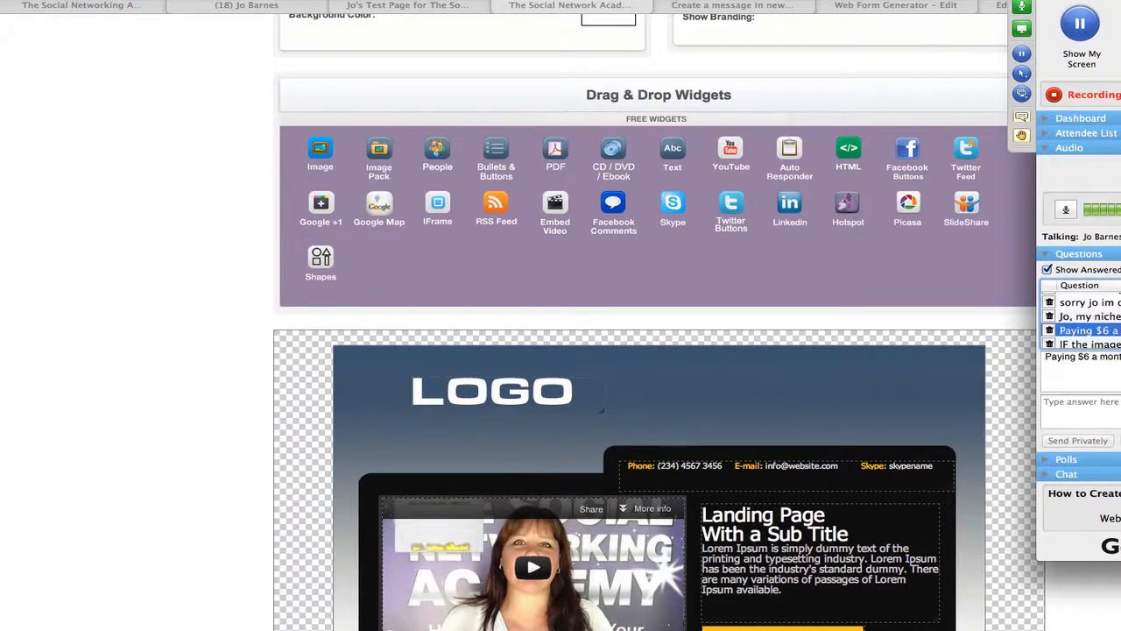
Step: Read the attendee message beginning "IF the images" and the two messages that follow it
{"action": "scroll", "coordinate": [1089, 321], "scroll_direction": "down", "scroll_amount": 2}
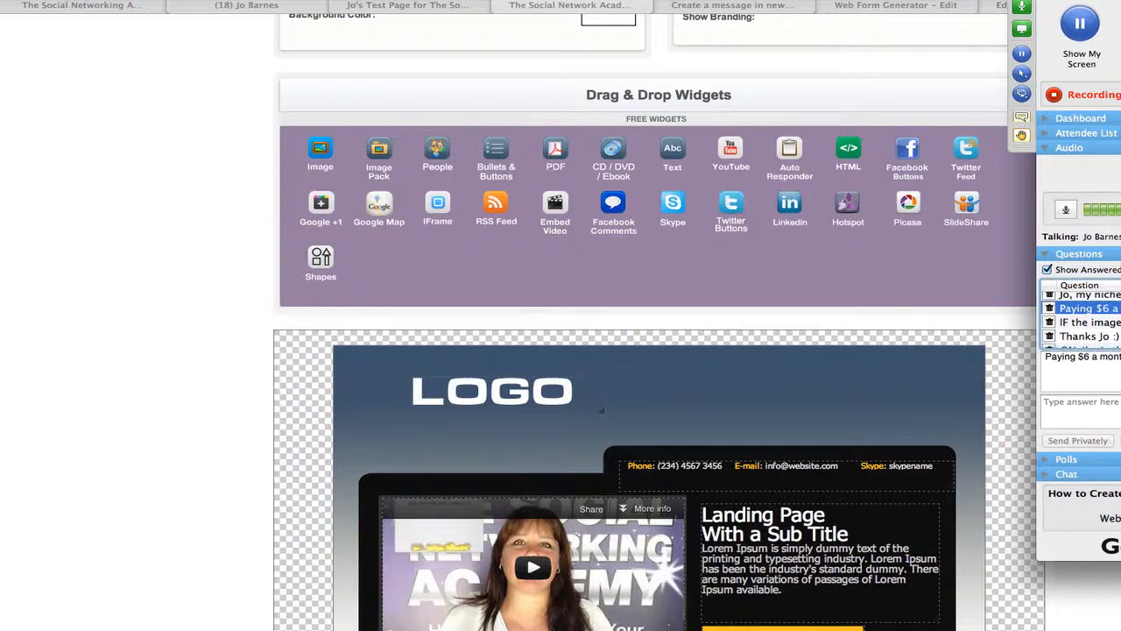
{"action": "left_click", "coordinate": [1089, 323]}
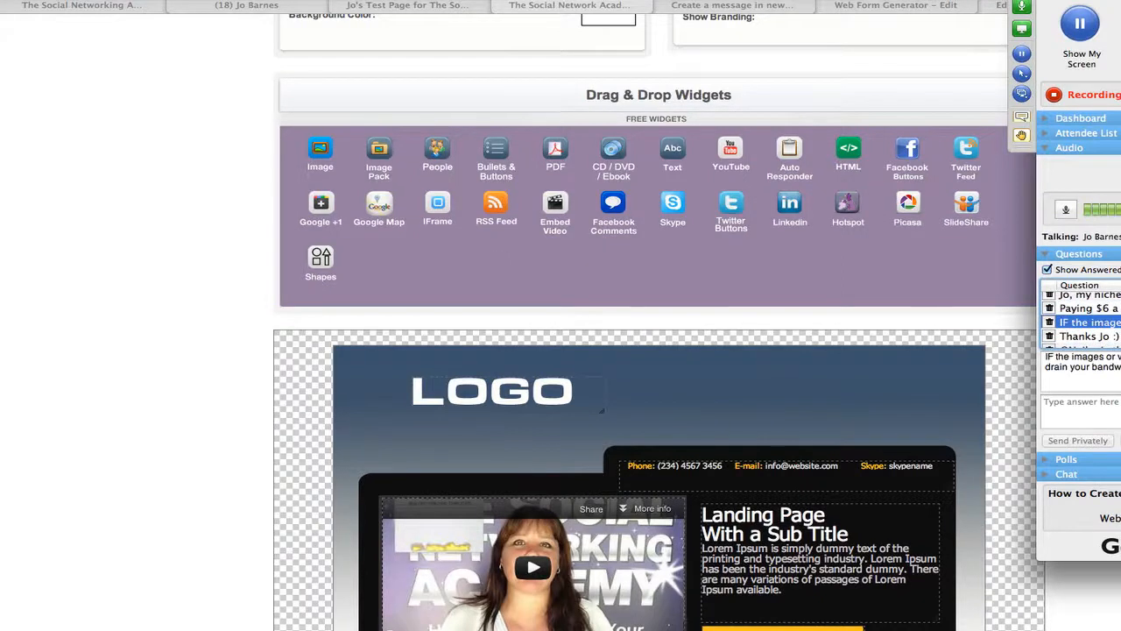
{"action": "scroll", "coordinate": [1086, 319], "scroll_direction": "down", "scroll_amount": 1}
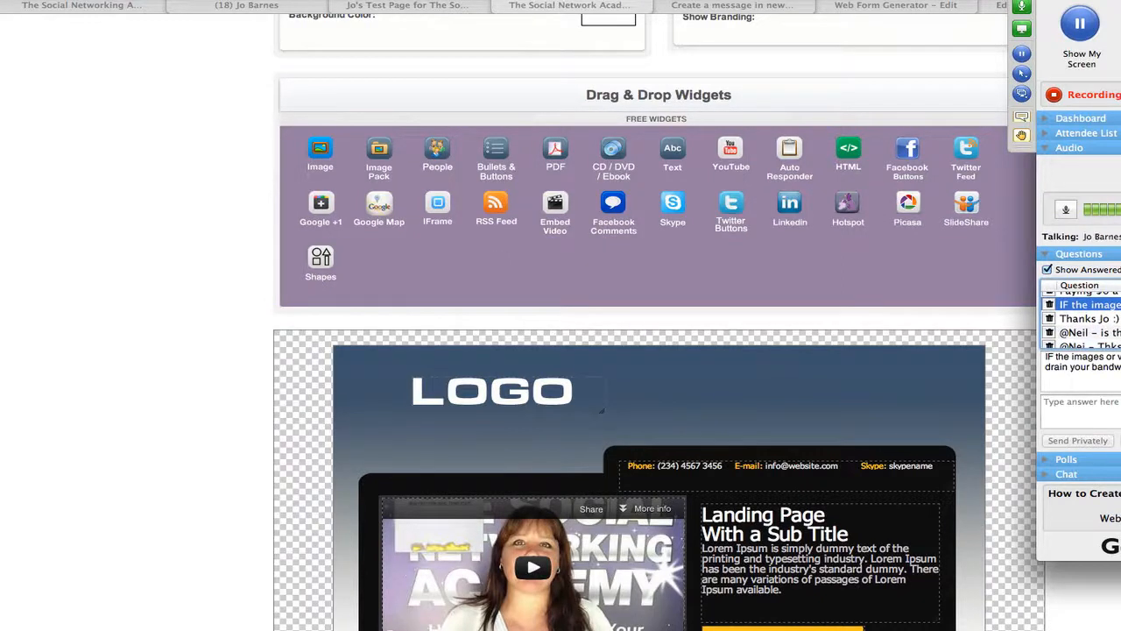
{"action": "left_click", "coordinate": [1089, 319]}
{"action": "left_click", "coordinate": [1089, 333]}
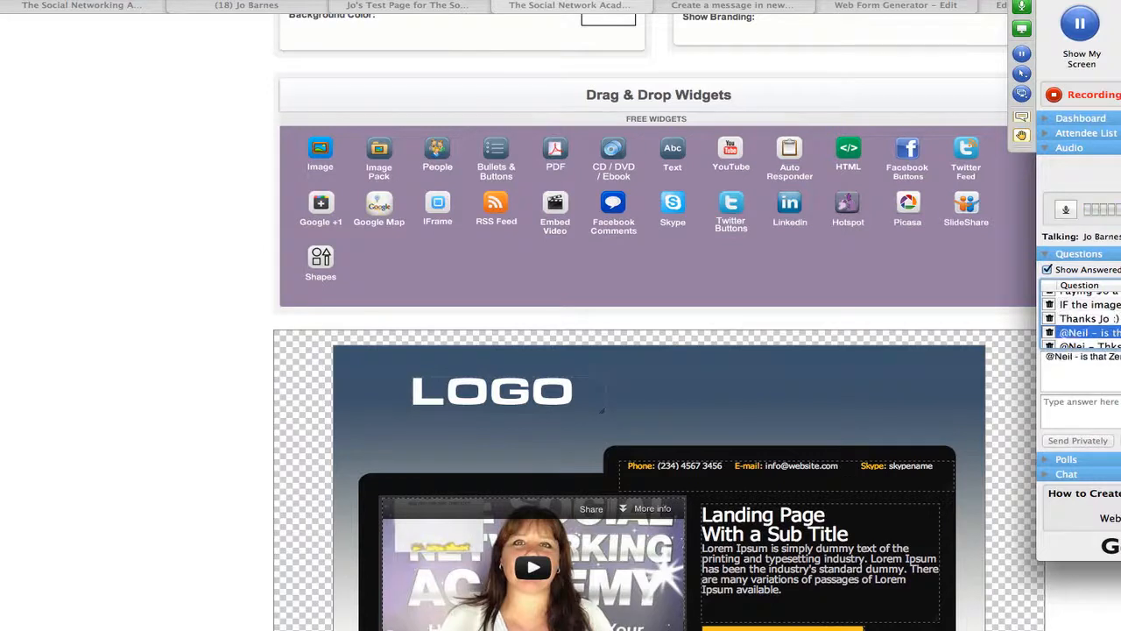
Step: Read the attendee message before "cool", the "cool" message, and the one beginning "Thank you im"
{"action": "scroll", "coordinate": [1089, 329], "scroll_direction": "down", "scroll_amount": 2}
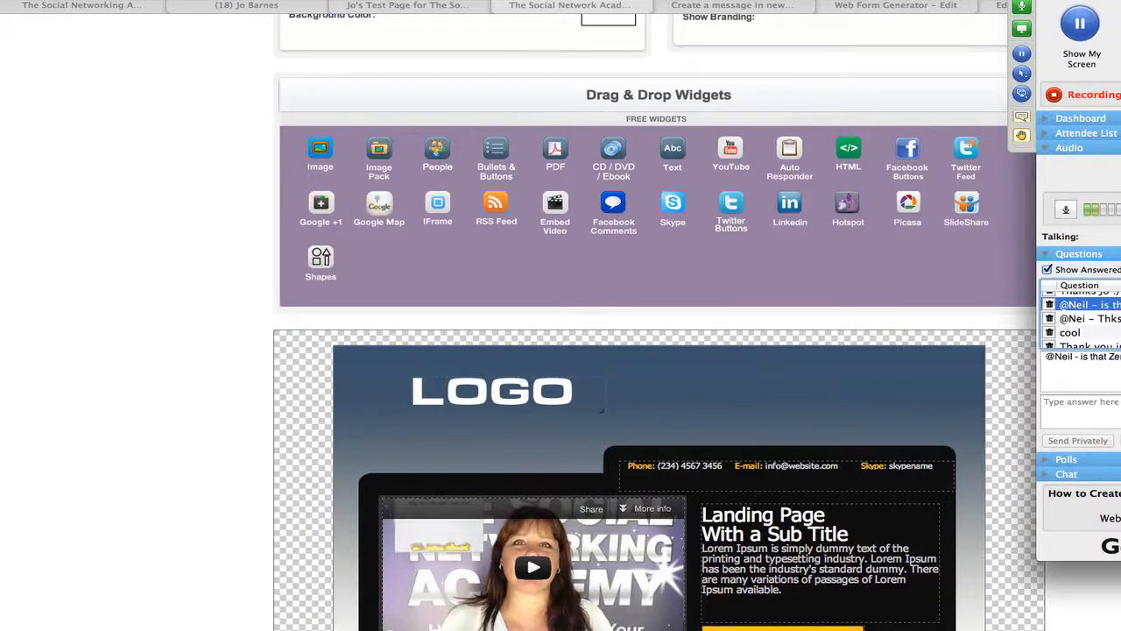
{"action": "left_click", "coordinate": [1088, 318]}
{"action": "left_click", "coordinate": [1070, 332]}
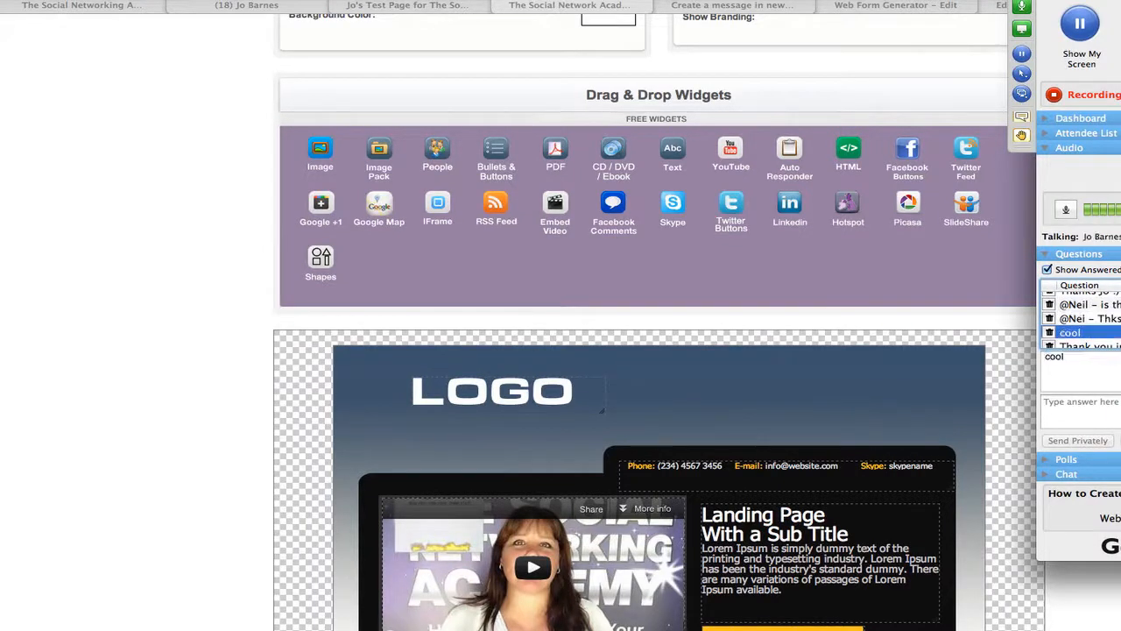
{"action": "scroll", "coordinate": [1082, 320], "scroll_direction": "down", "scroll_amount": 2}
{"action": "left_click", "coordinate": [1089, 313]}
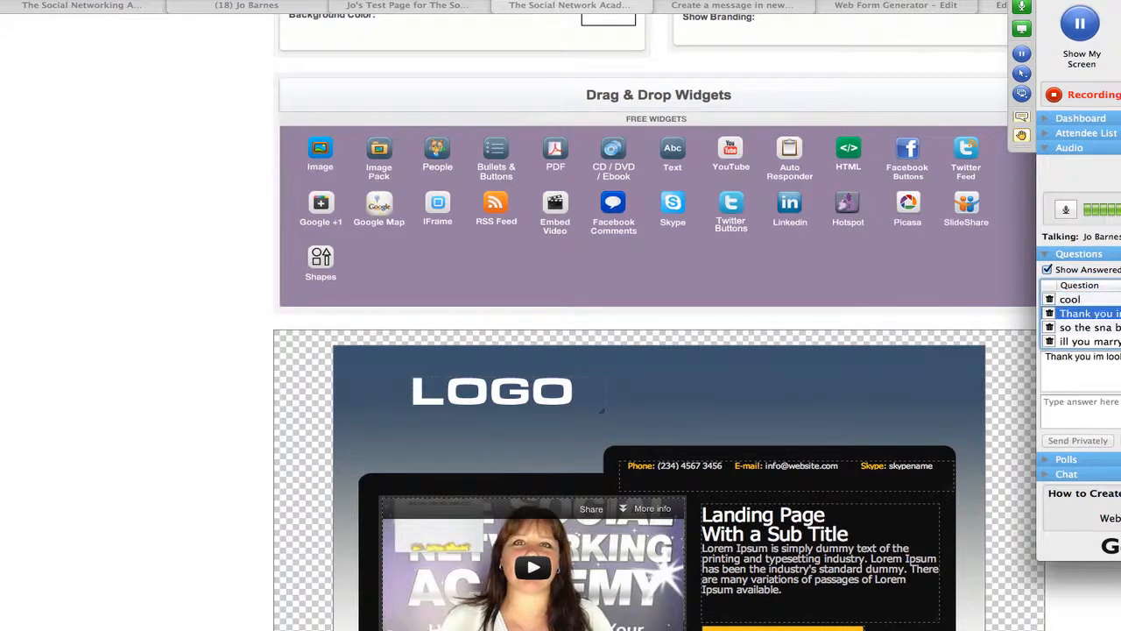
Step: Read the attendee questions from "so the sna" through "are there any", including "I meant I have to"
{"action": "left_click", "coordinate": [1089, 328]}
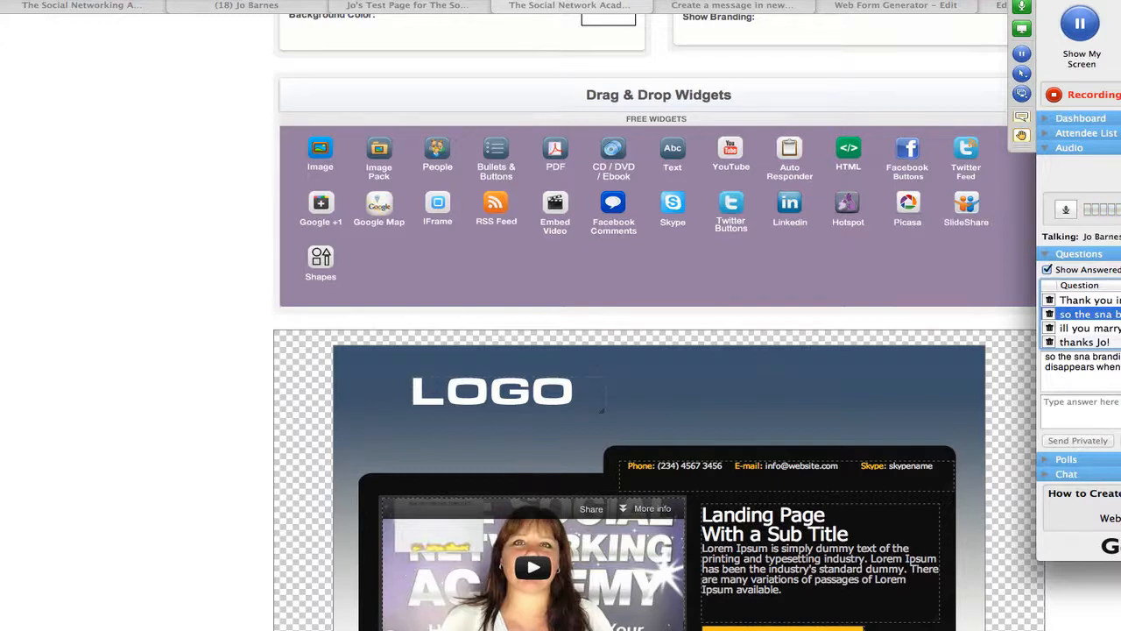
{"action": "left_click", "coordinate": [1090, 328]}
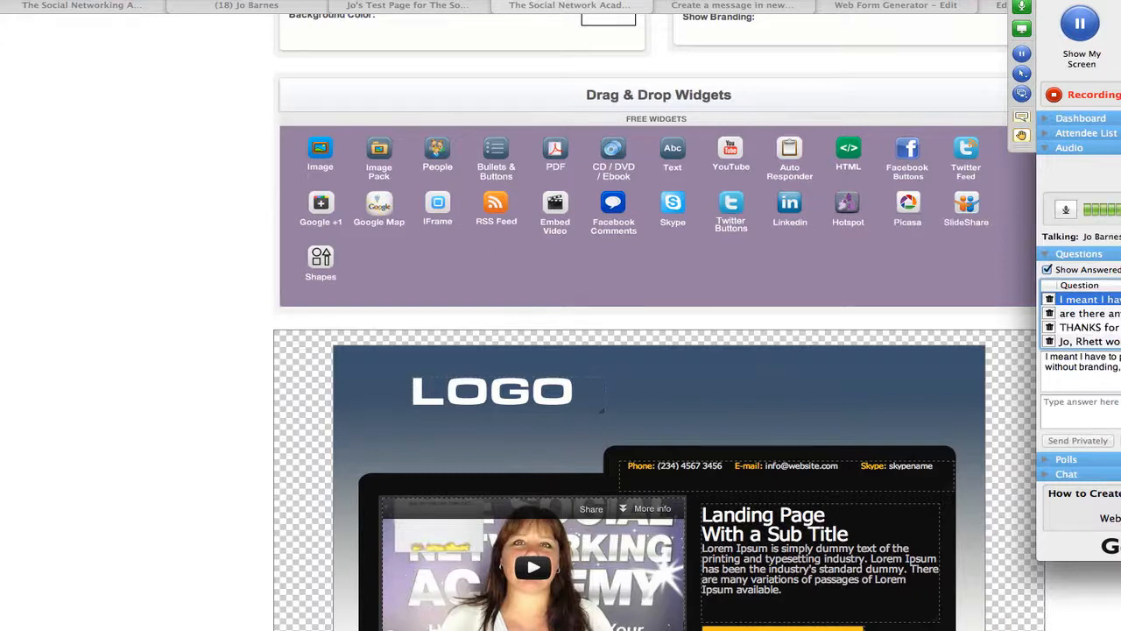
{"action": "left_click", "coordinate": [1090, 314]}
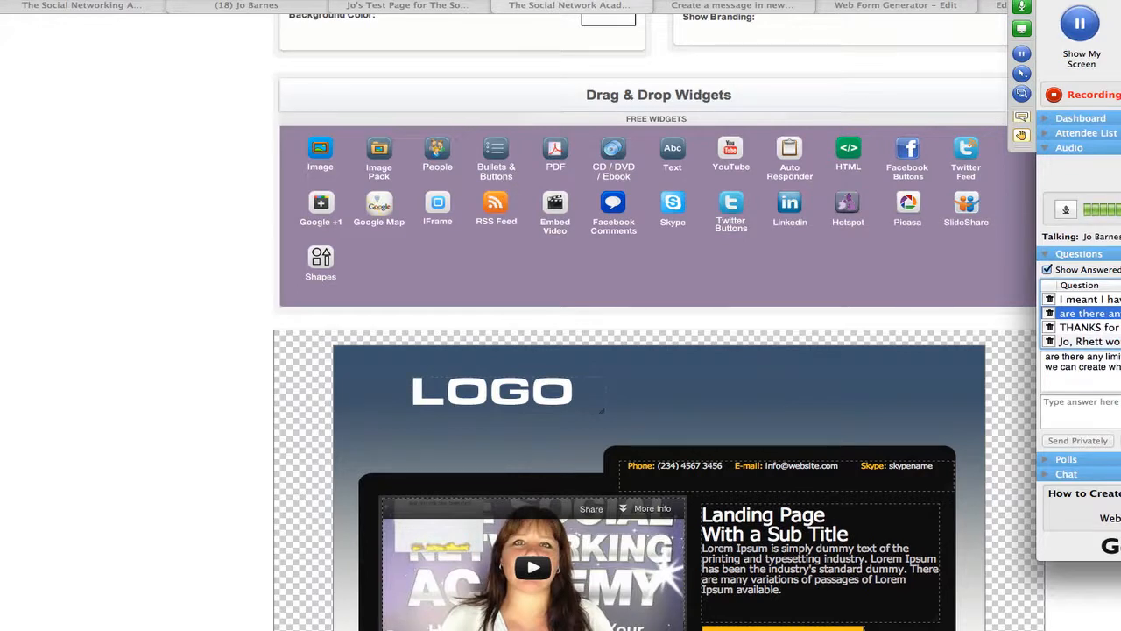
Step: Read the attendee messages from "THANKS for" through "can't wait to get", rechecking the one just before "I've got to finish"
{"action": "left_click", "coordinate": [1090, 327]}
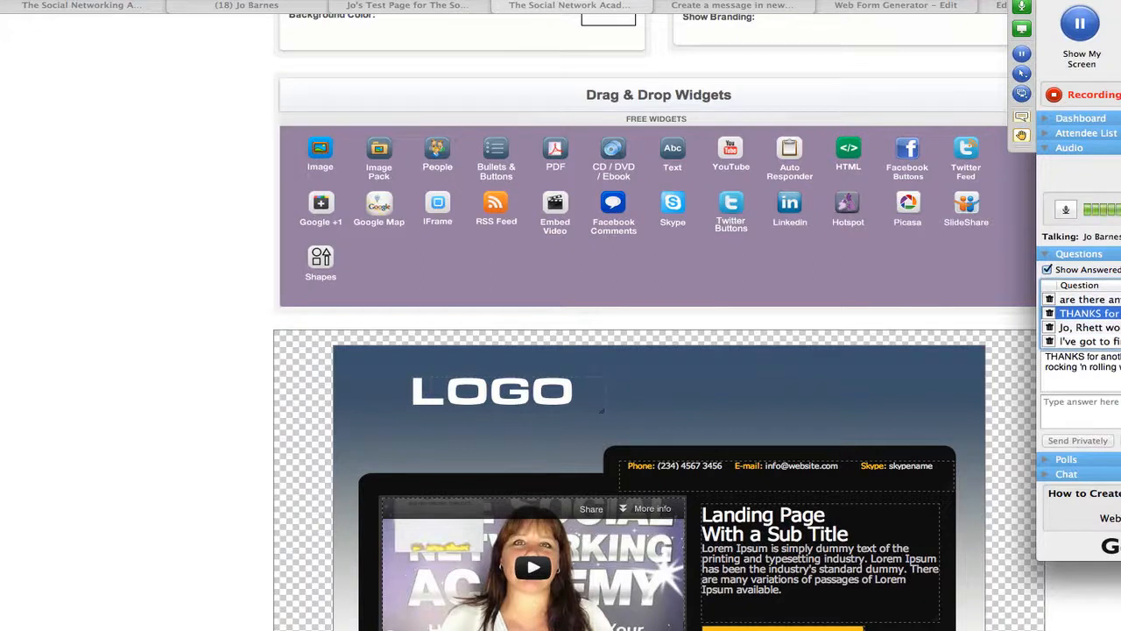
{"action": "left_click", "coordinate": [1089, 328]}
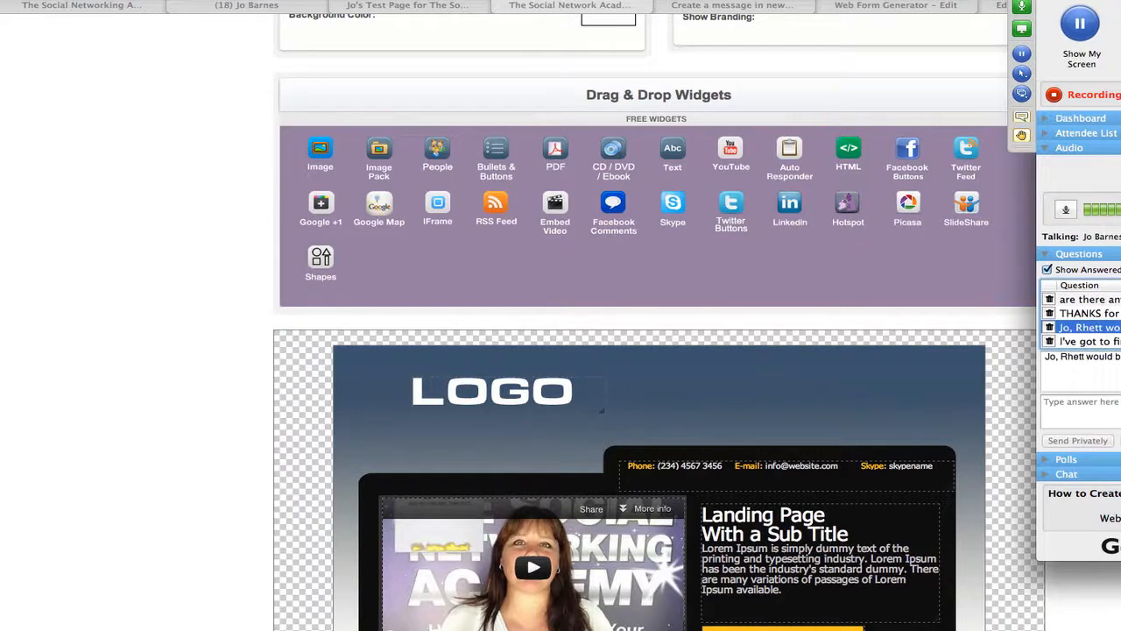
{"action": "left_click", "coordinate": [1090, 342]}
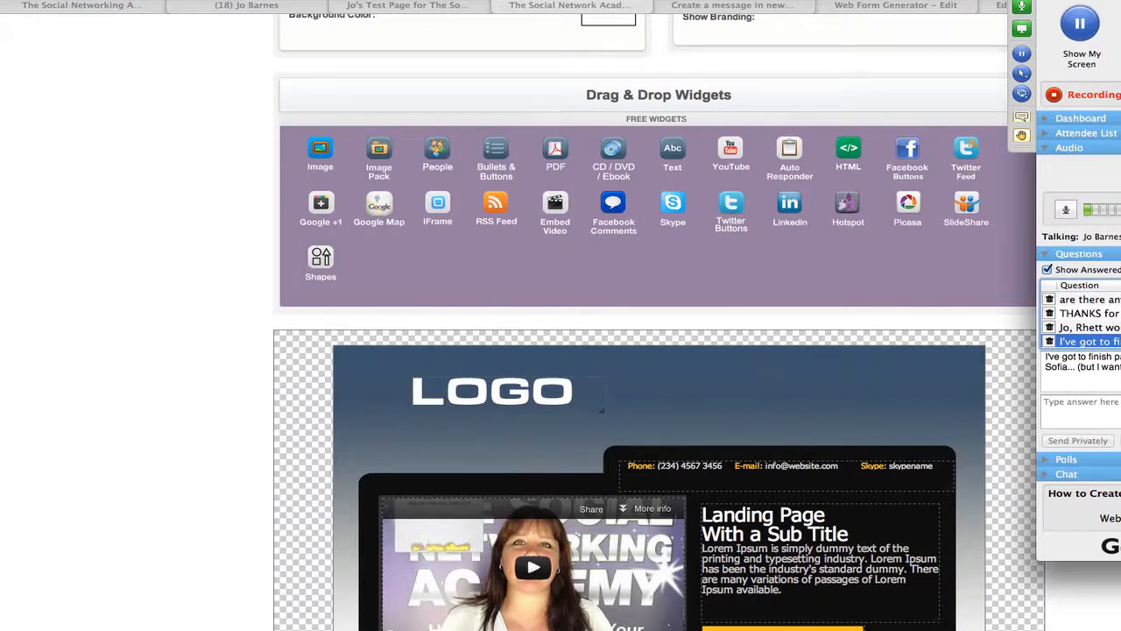
{"action": "left_click", "coordinate": [1090, 327]}
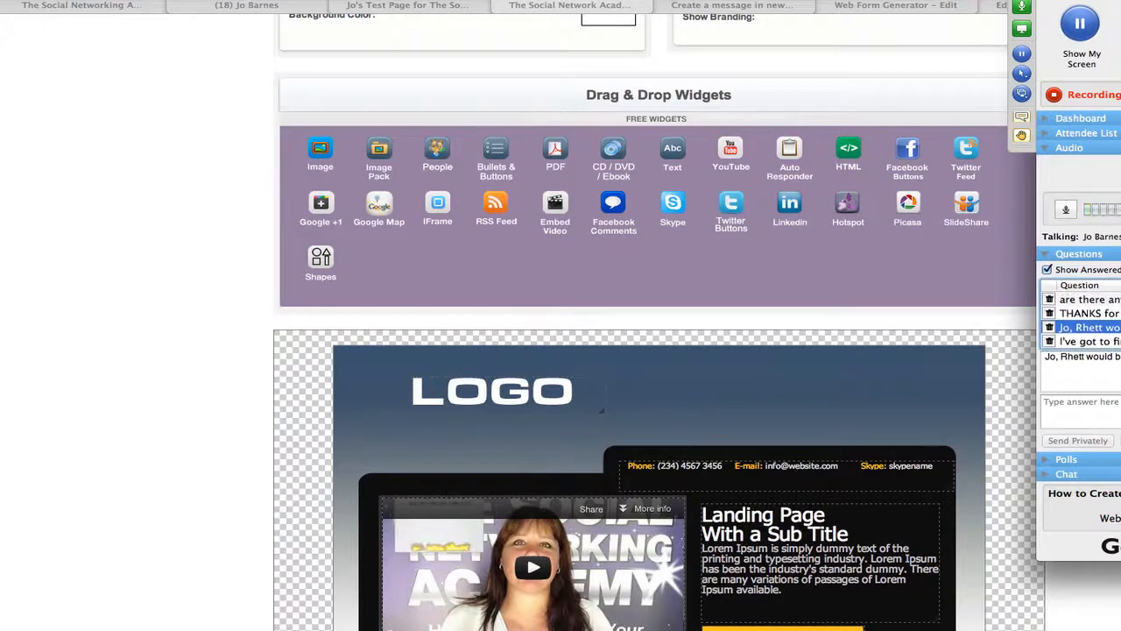
{"action": "left_click", "coordinate": [1090, 342]}
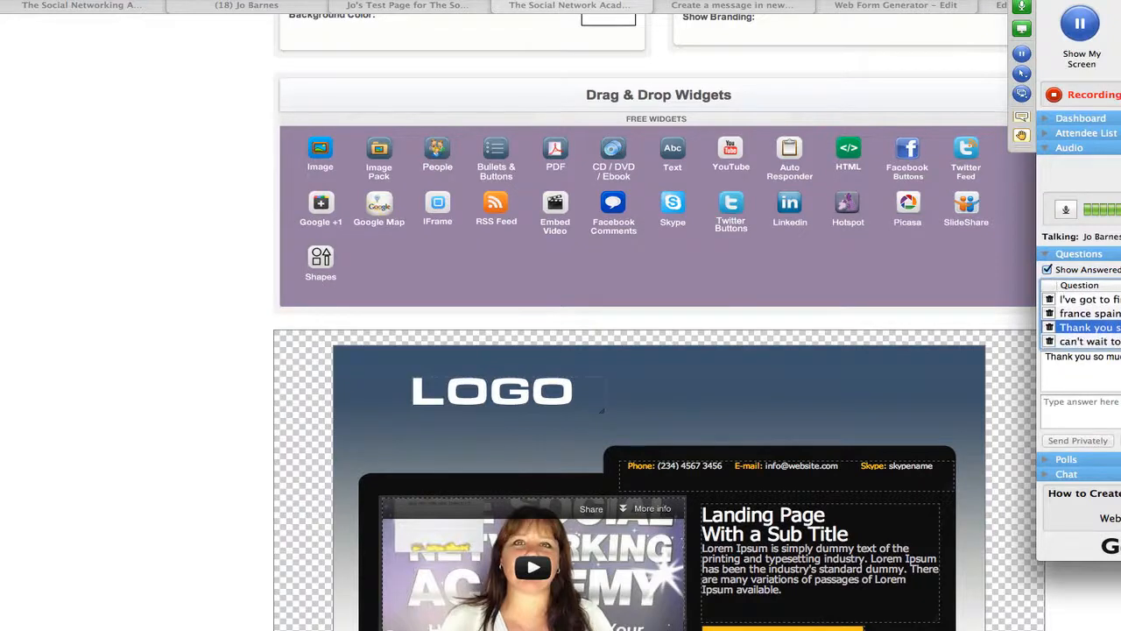
{"action": "left_click", "coordinate": [1089, 341]}
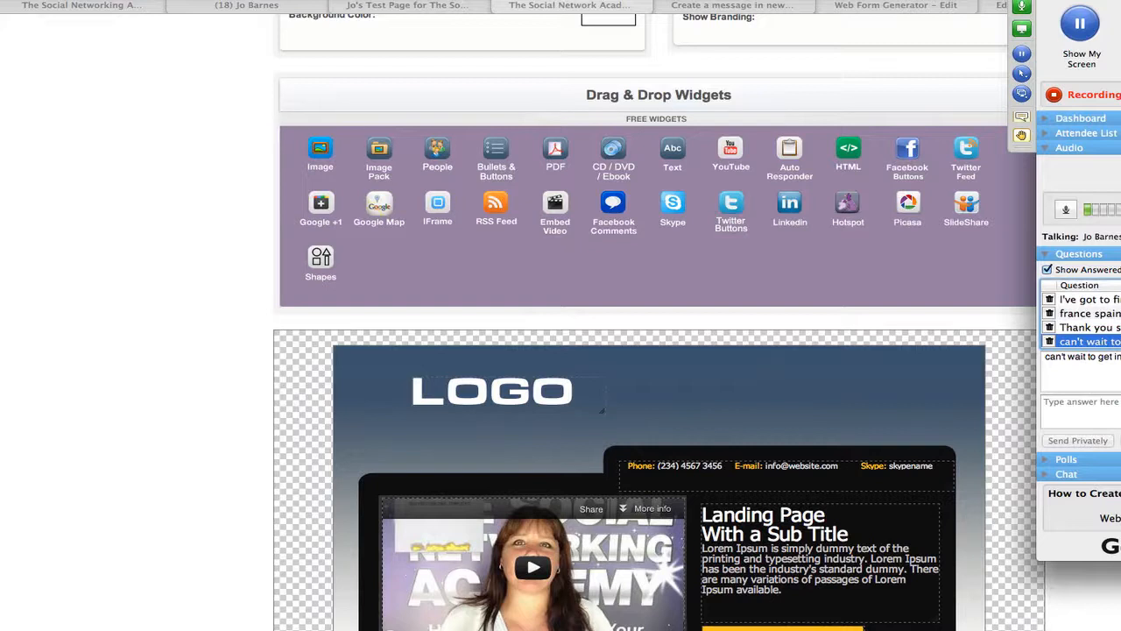
Step: Switch to The Social Networking Academy's SPECIAL OFFER page on Facebook, showing the lifetime membership offer
{"action": "left_click", "coordinate": [374, 13]}
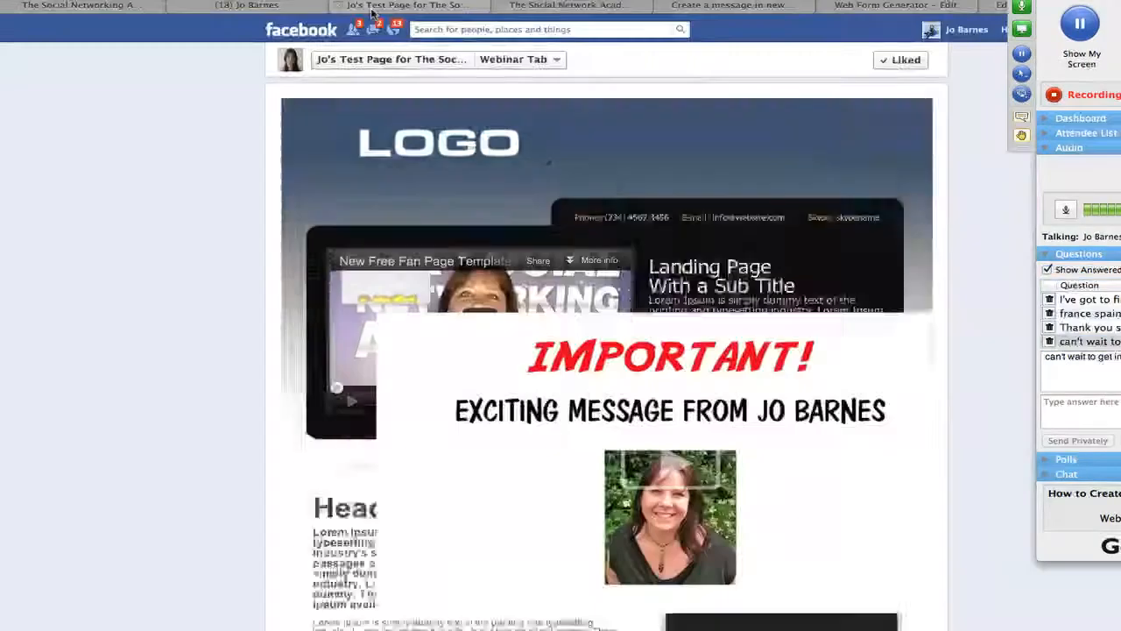
{"action": "left_click", "coordinate": [251, 9]}
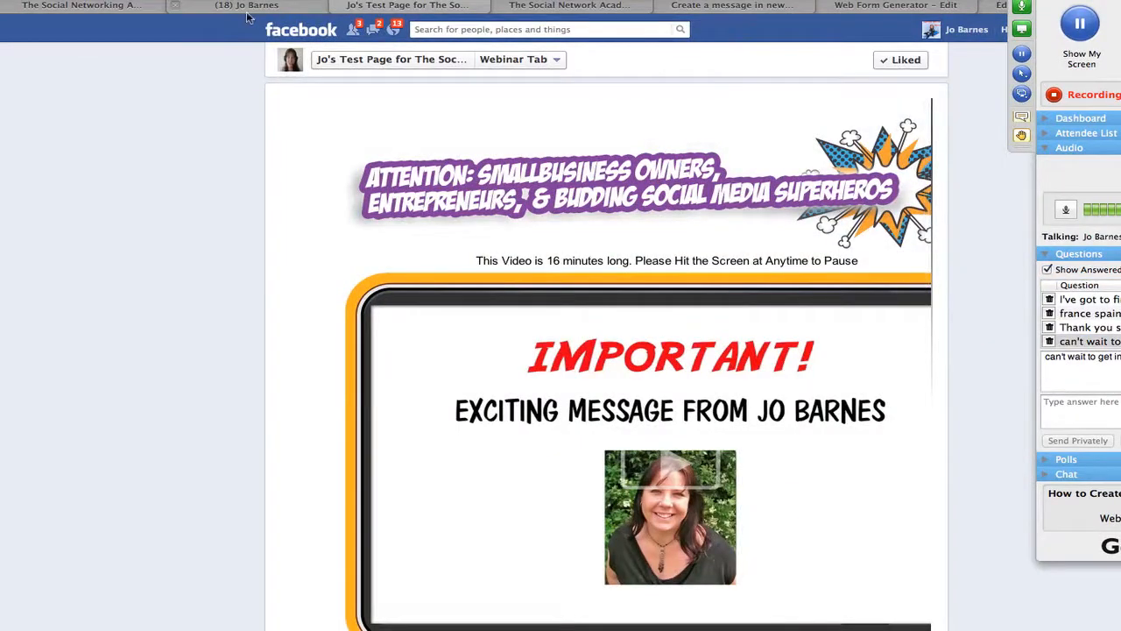
{"action": "left_click", "coordinate": [125, 6]}
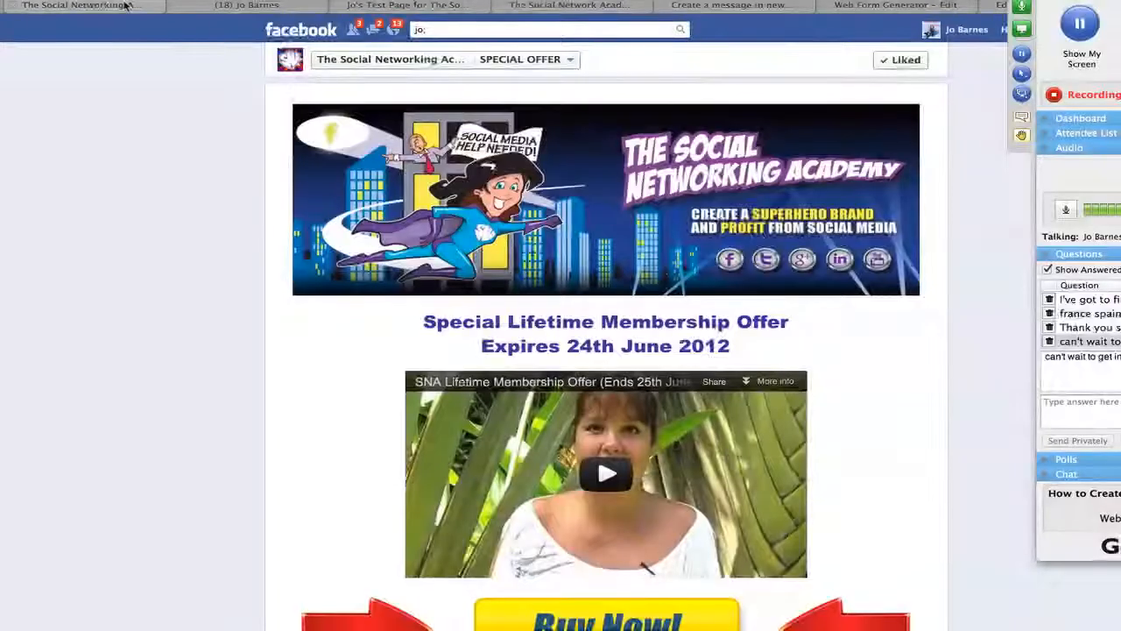
Step: Show the offer page's Buy Now section and read the attendee message beginning "thanks for everyth"
{"action": "scroll", "coordinate": [962, 427], "scroll_direction": "down", "scroll_amount": 4}
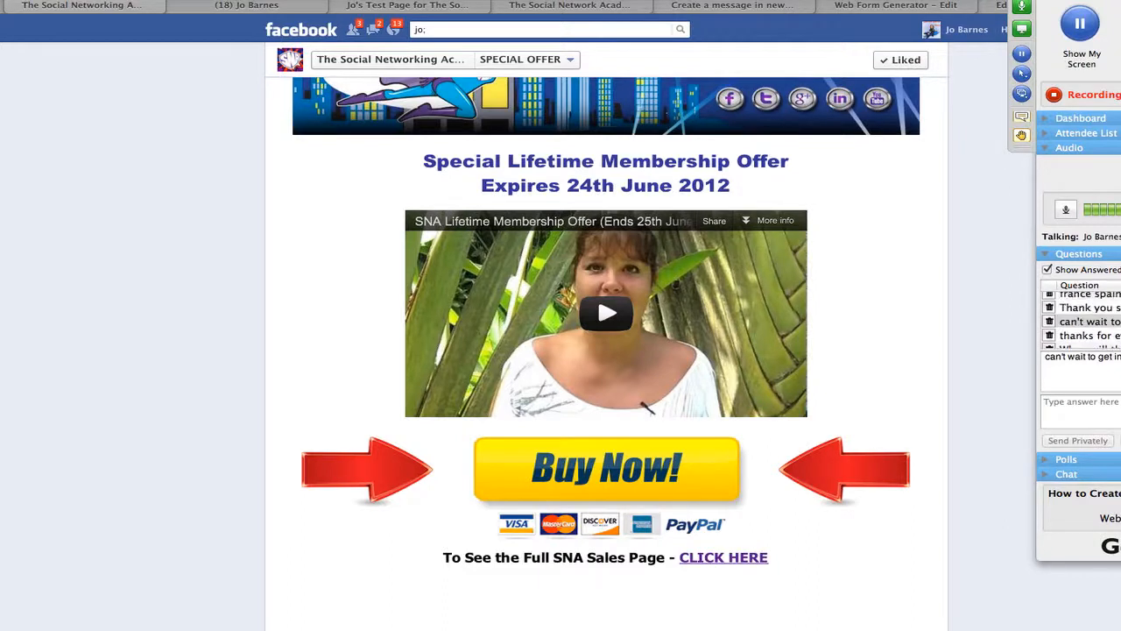
{"action": "left_click", "coordinate": [1090, 335]}
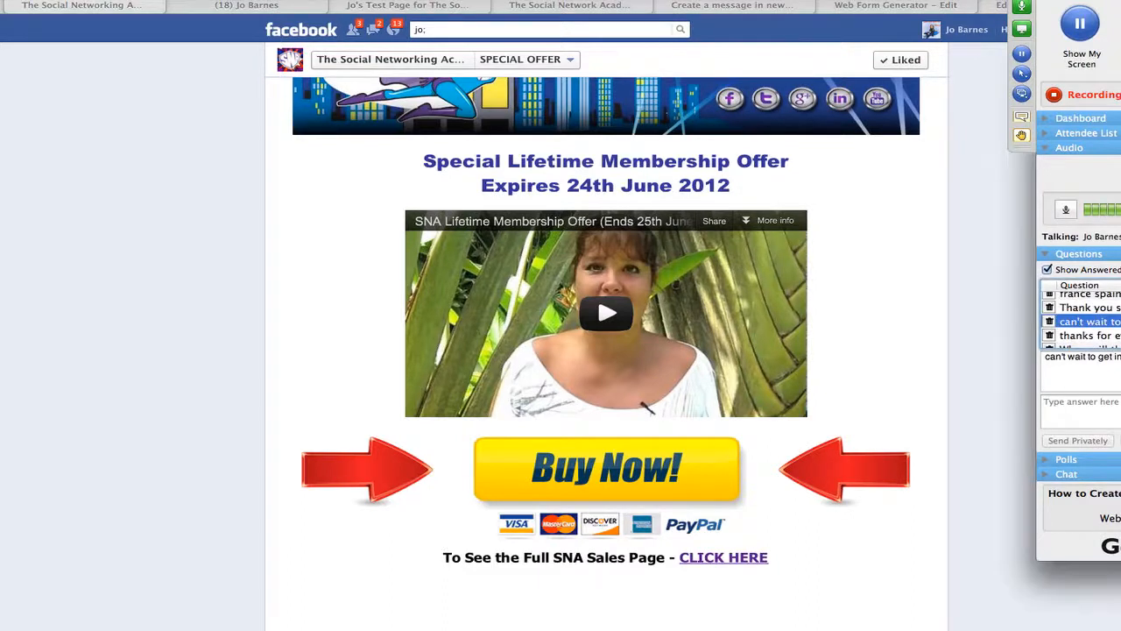
{"action": "left_click", "coordinate": [1090, 335]}
{"action": "scroll", "coordinate": [1089, 321], "scroll_direction": "down", "scroll_amount": 1}
{"action": "scroll", "coordinate": [1090, 321], "scroll_direction": "down", "scroll_amount": 3}
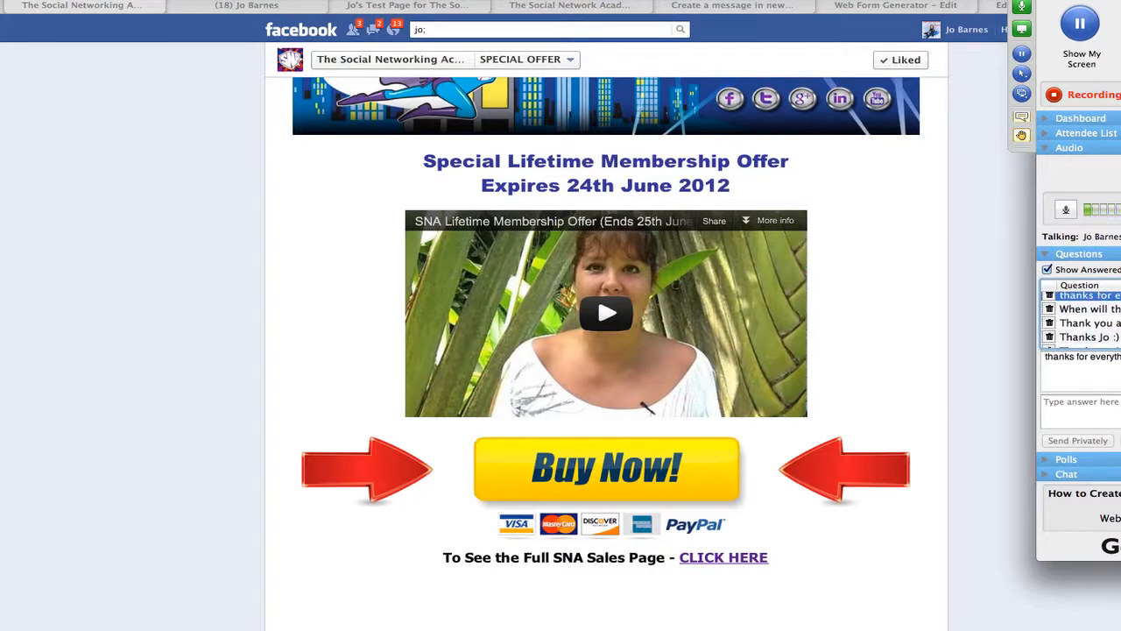
Step: Read the attendee question beginning "When will thursda", the "Thank you all for" message and the thank-you just before "thank you very mu"
{"action": "left_click", "coordinate": [1090, 309]}
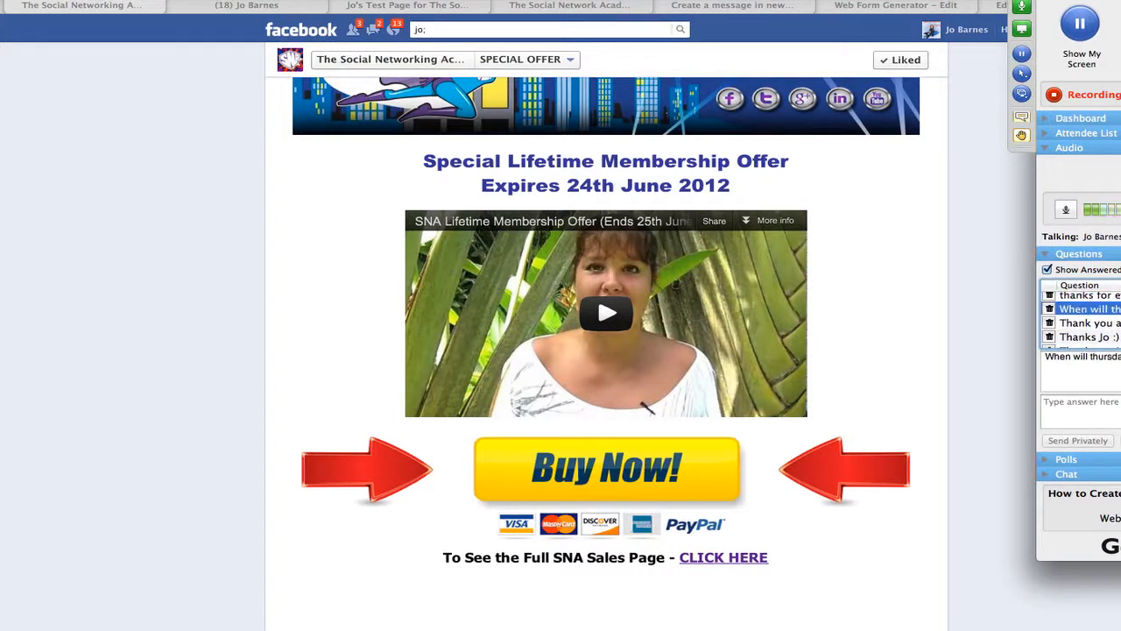
{"action": "left_click", "coordinate": [1089, 323]}
{"action": "scroll", "coordinate": [1090, 322], "scroll_direction": "down", "scroll_amount": 2}
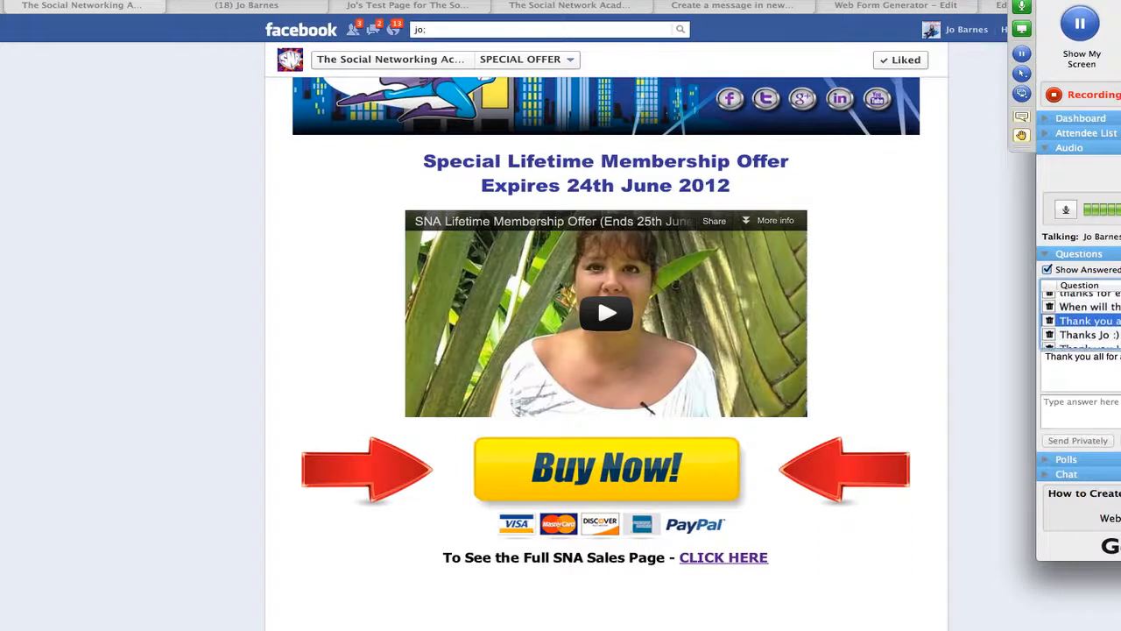
{"action": "left_click", "coordinate": [1090, 323]}
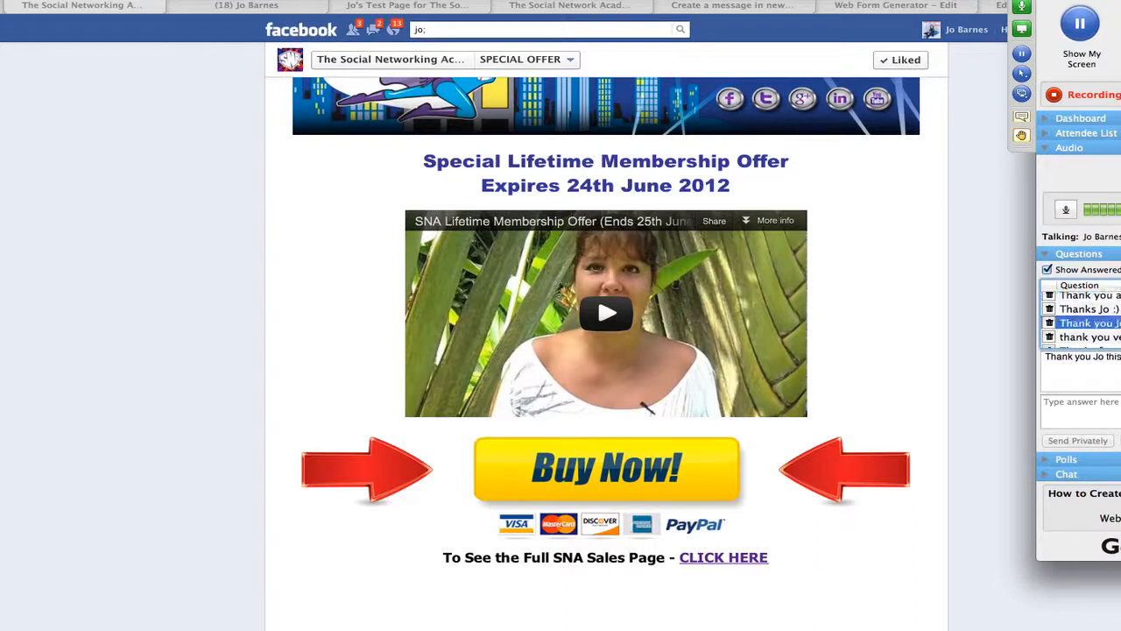
{"action": "scroll", "coordinate": [1081, 321], "scroll_direction": "down", "scroll_amount": 1}
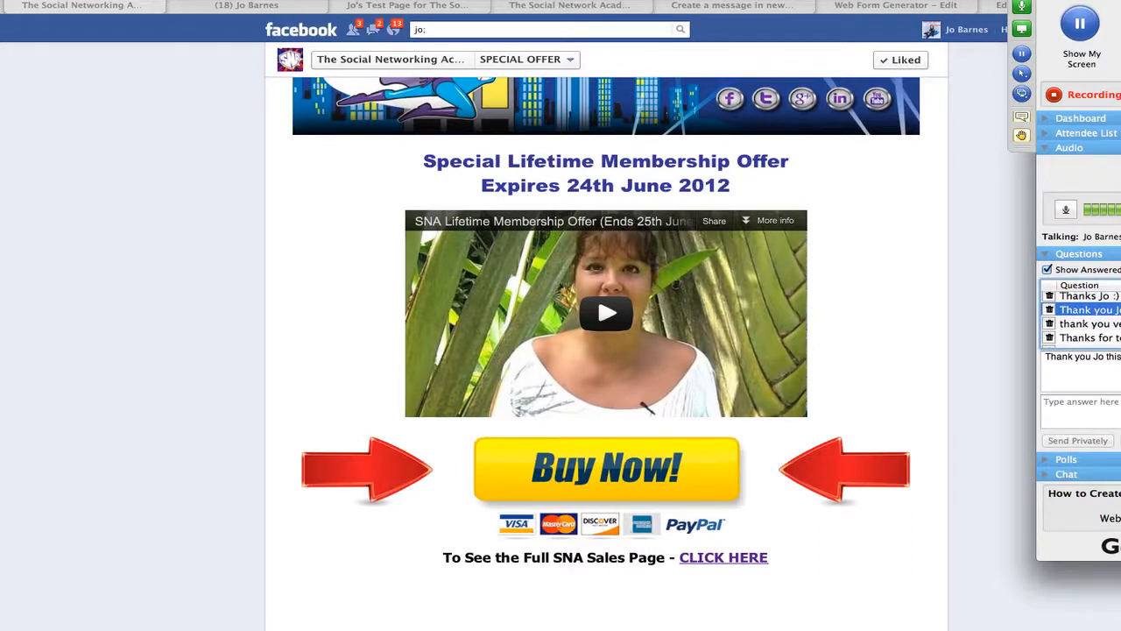
{"action": "scroll", "coordinate": [1081, 317], "scroll_direction": "down", "scroll_amount": 1}
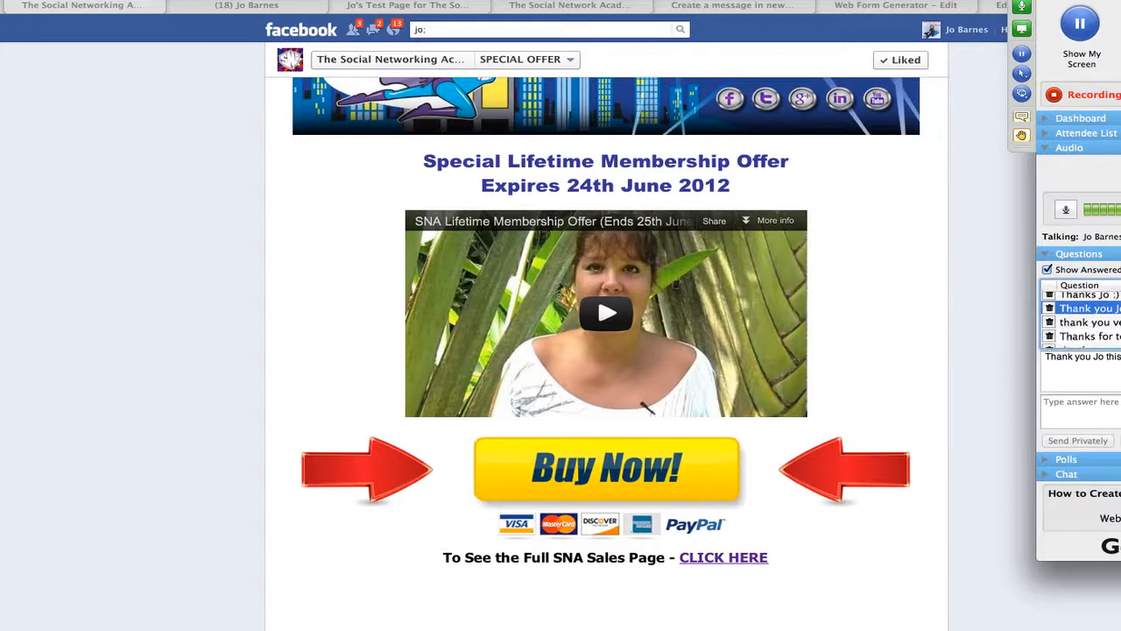
Step: Read the attendee messages beginning "thank you very mu", "Thanks for tonigh" and "thanks so much"
{"action": "left_click", "coordinate": [1086, 322]}
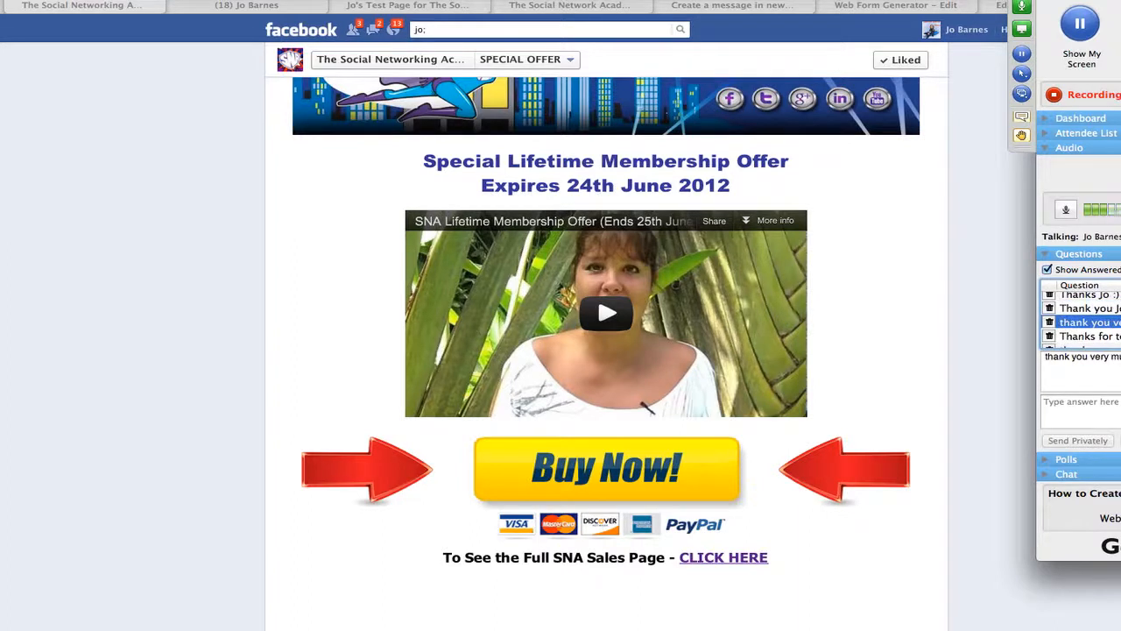
{"action": "scroll", "coordinate": [1086, 317], "scroll_direction": "down", "scroll_amount": 1}
{"action": "left_click", "coordinate": [1090, 317]}
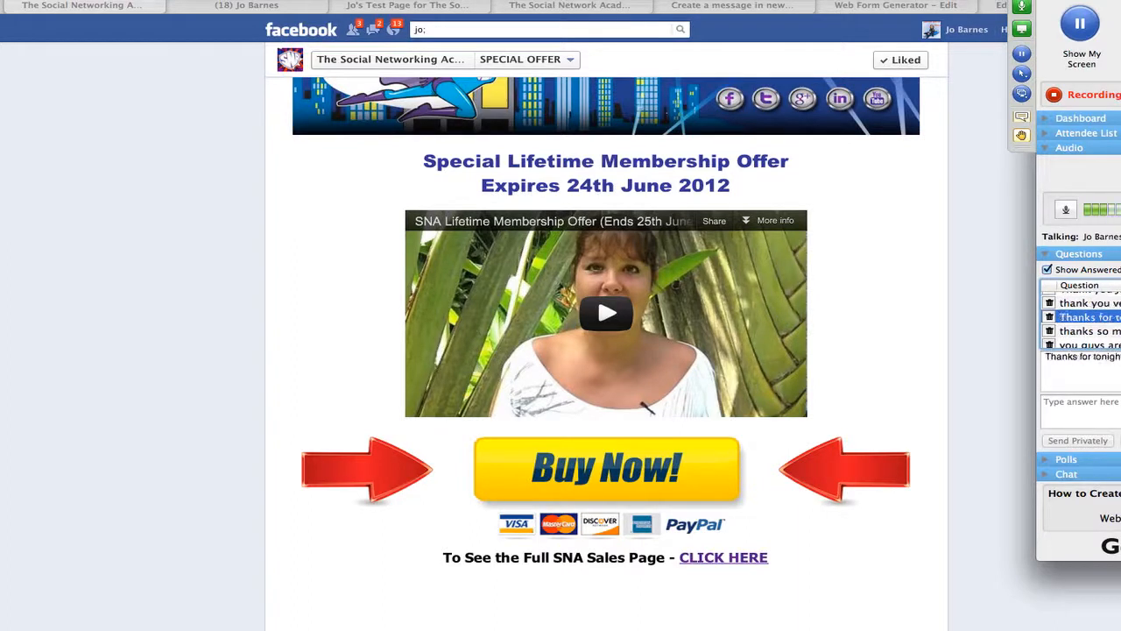
{"action": "left_click", "coordinate": [1089, 331]}
{"action": "scroll", "coordinate": [1090, 319], "scroll_direction": "down", "scroll_amount": 2}
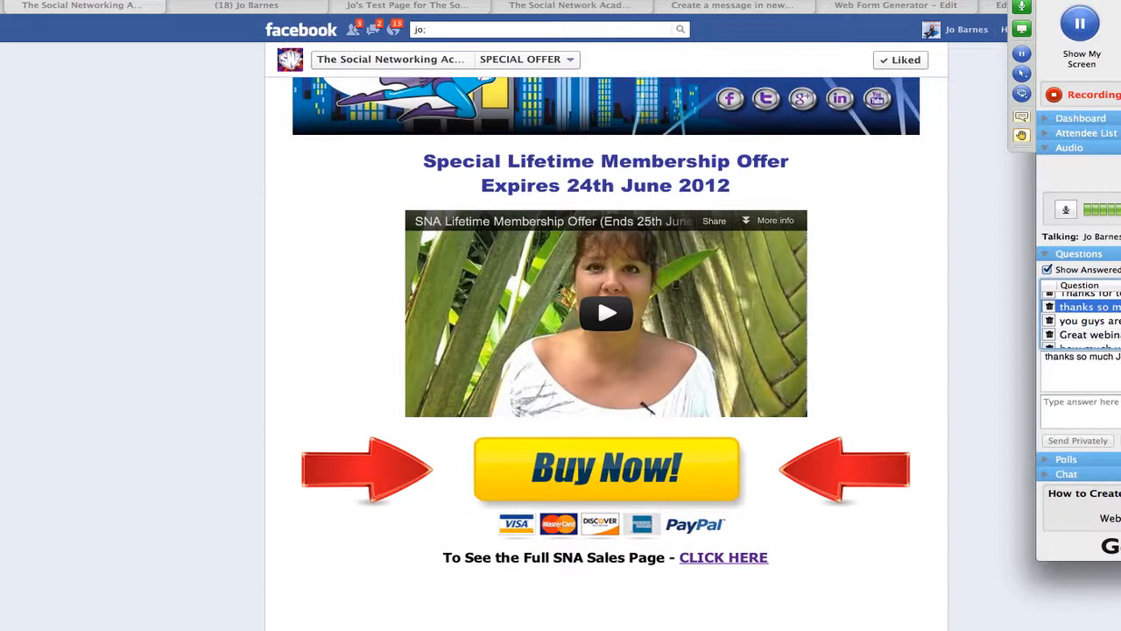
Step: Read the attendee messages beginning "you guys are ama" and "Great webinar!"
{"action": "left_click", "coordinate": [1089, 321]}
{"action": "scroll", "coordinate": [1081, 320], "scroll_direction": "down", "scroll_amount": 1}
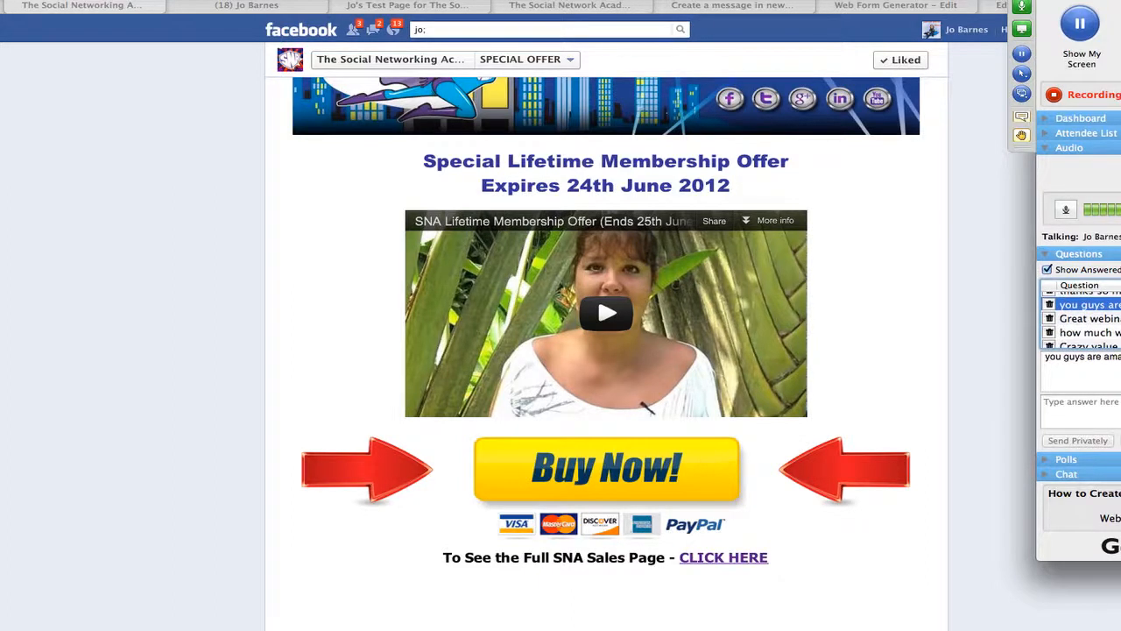
{"action": "left_click", "coordinate": [1090, 319]}
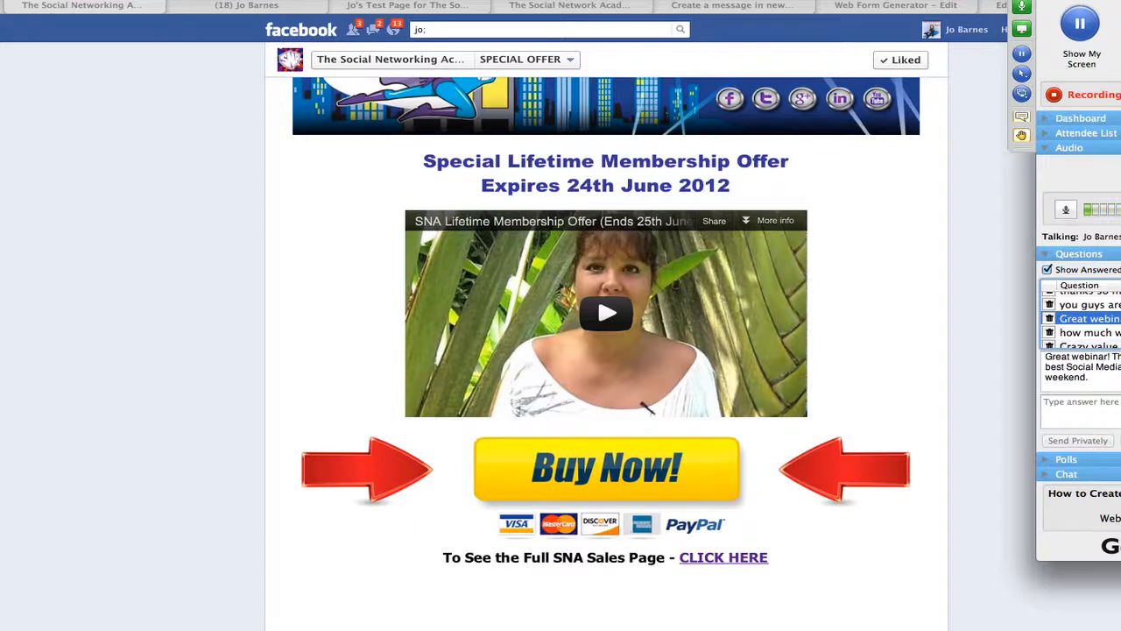
{"action": "scroll", "coordinate": [1081, 321], "scroll_direction": "down", "scroll_amount": 1}
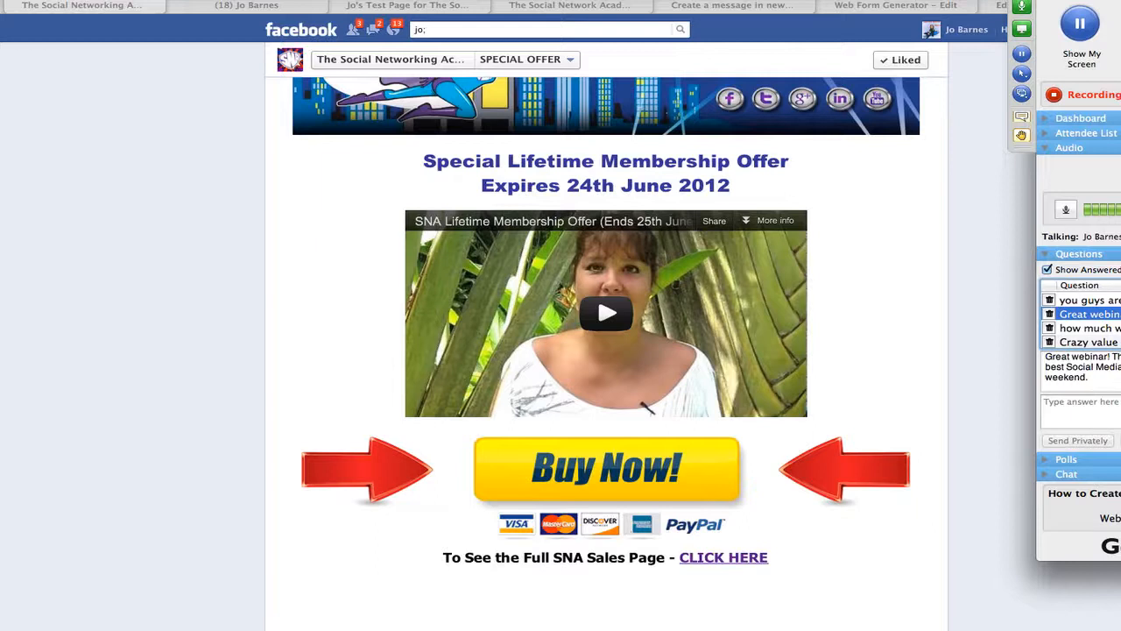
Step: Read the attendee question beginning "how much will the", rechecking the "Great webinar!" message before it
{"action": "left_click", "coordinate": [1090, 328]}
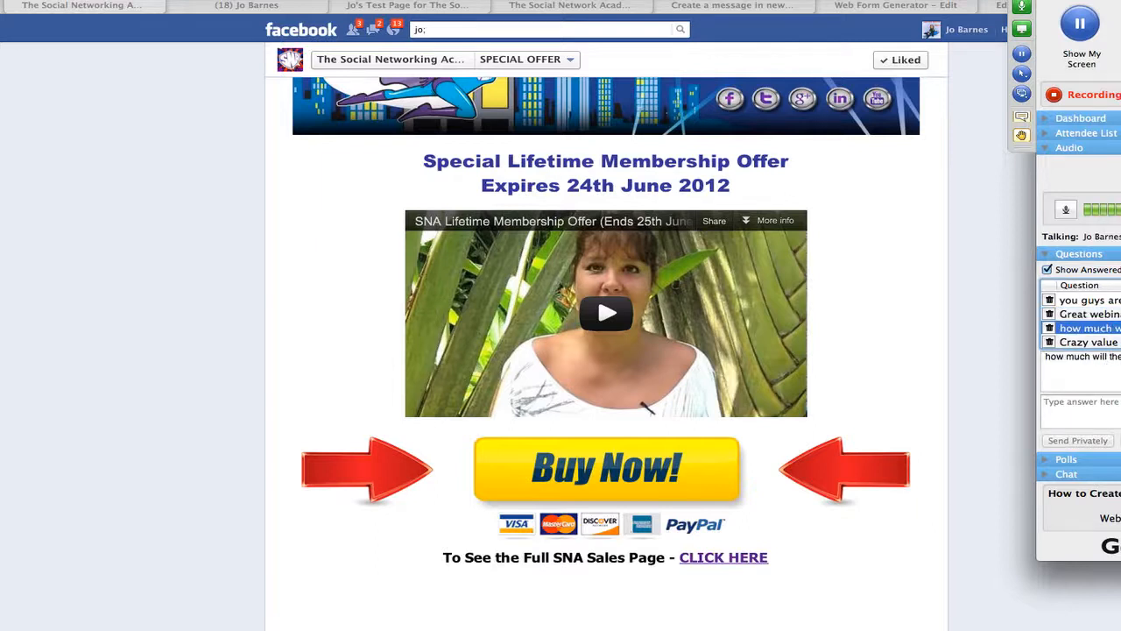
{"action": "left_click", "coordinate": [1090, 315]}
{"action": "scroll", "coordinate": [1086, 319], "scroll_direction": "down", "scroll_amount": 1}
{"action": "left_click", "coordinate": [1090, 319]}
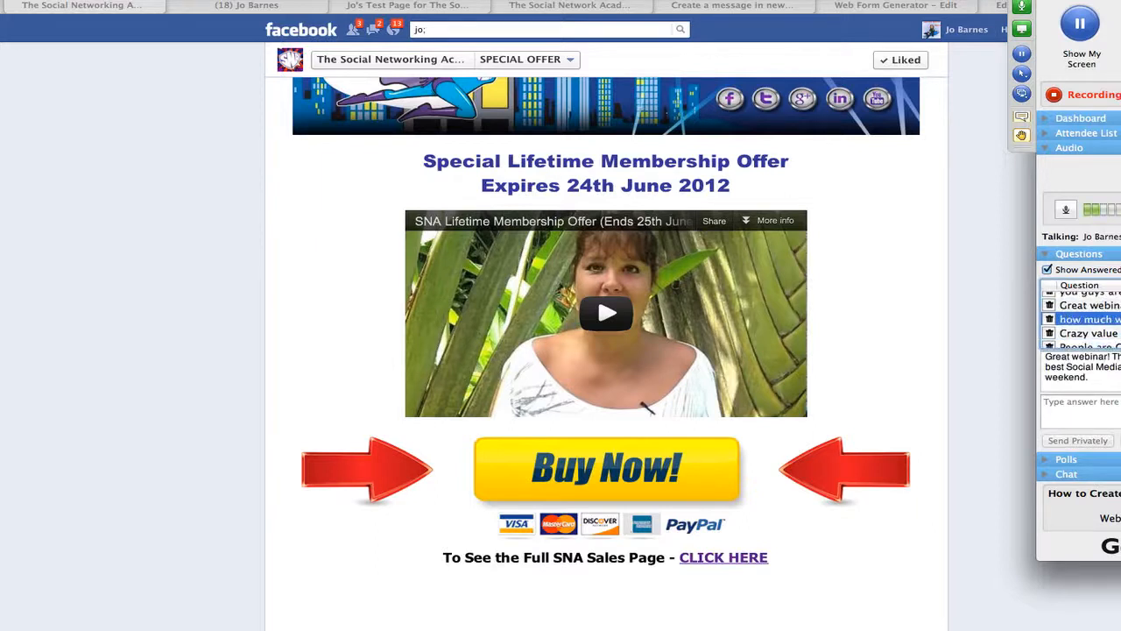
{"action": "scroll", "coordinate": [1086, 319], "scroll_direction": "down", "scroll_amount": 2}
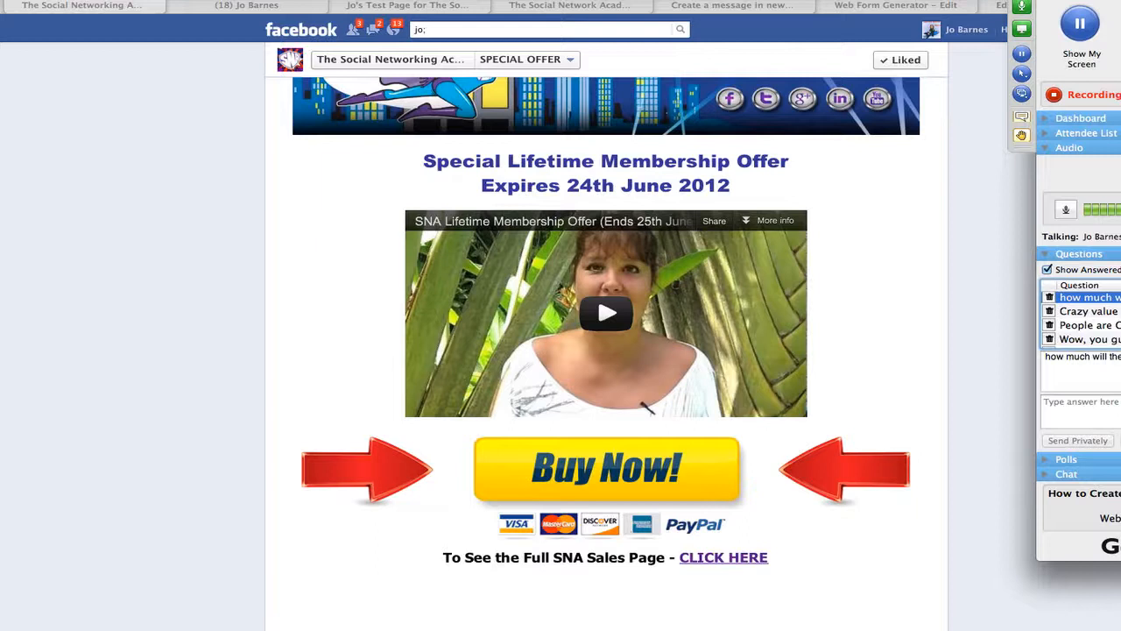
Step: Read the attendee messages from "Crazy value for su" through "Wow, you guys", including the thank-you message right after it
{"action": "left_click", "coordinate": [1089, 311]}
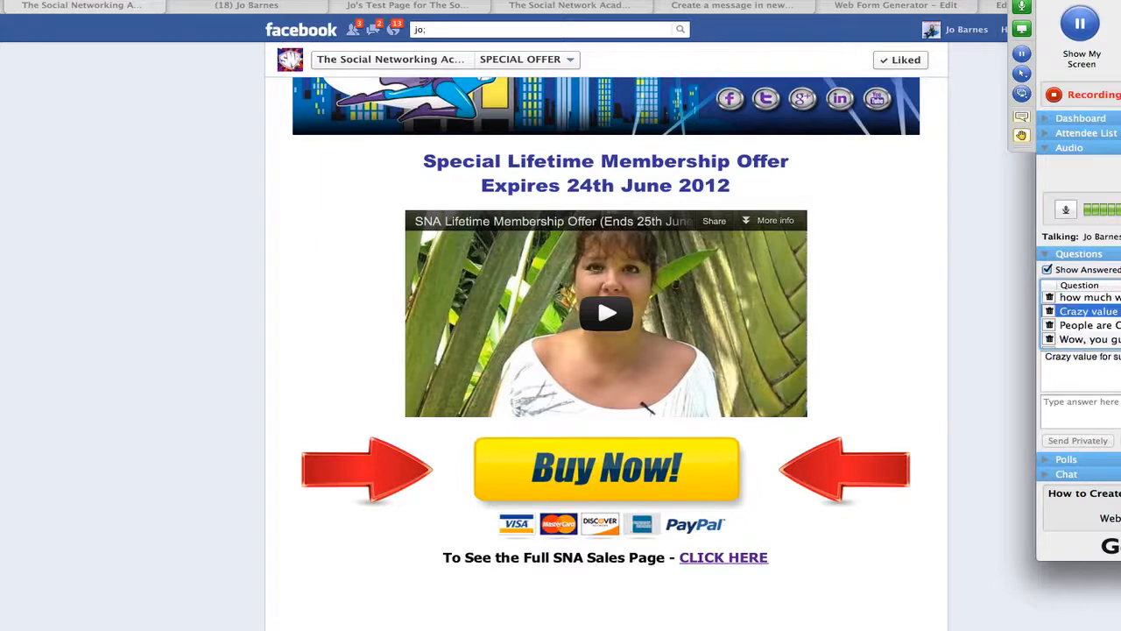
{"action": "left_click", "coordinate": [1089, 325]}
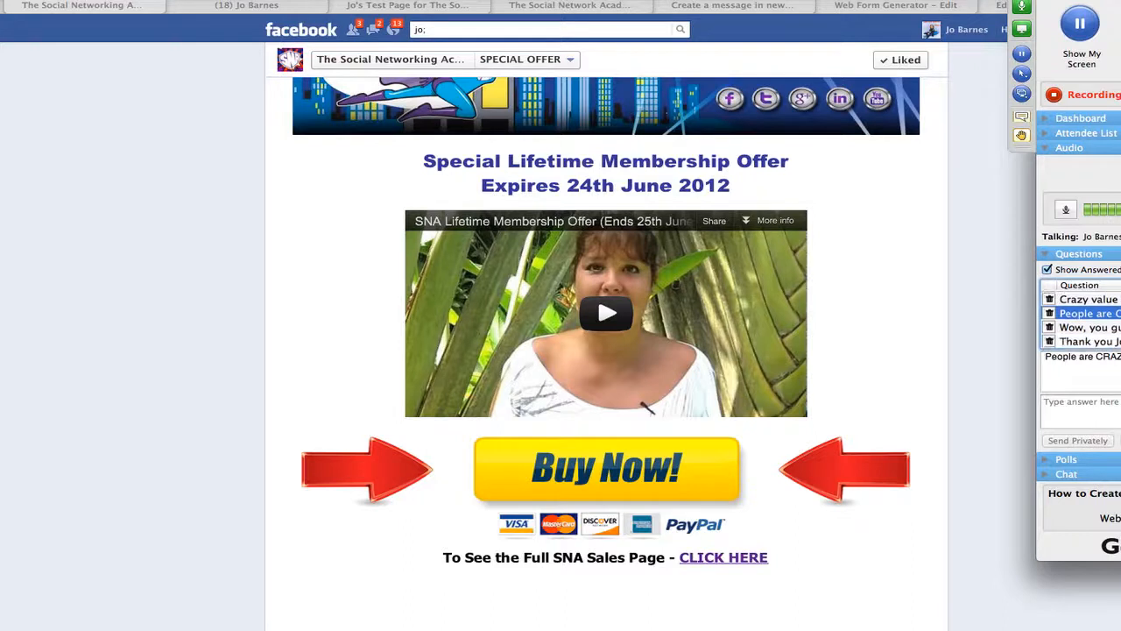
{"action": "left_click", "coordinate": [1088, 325]}
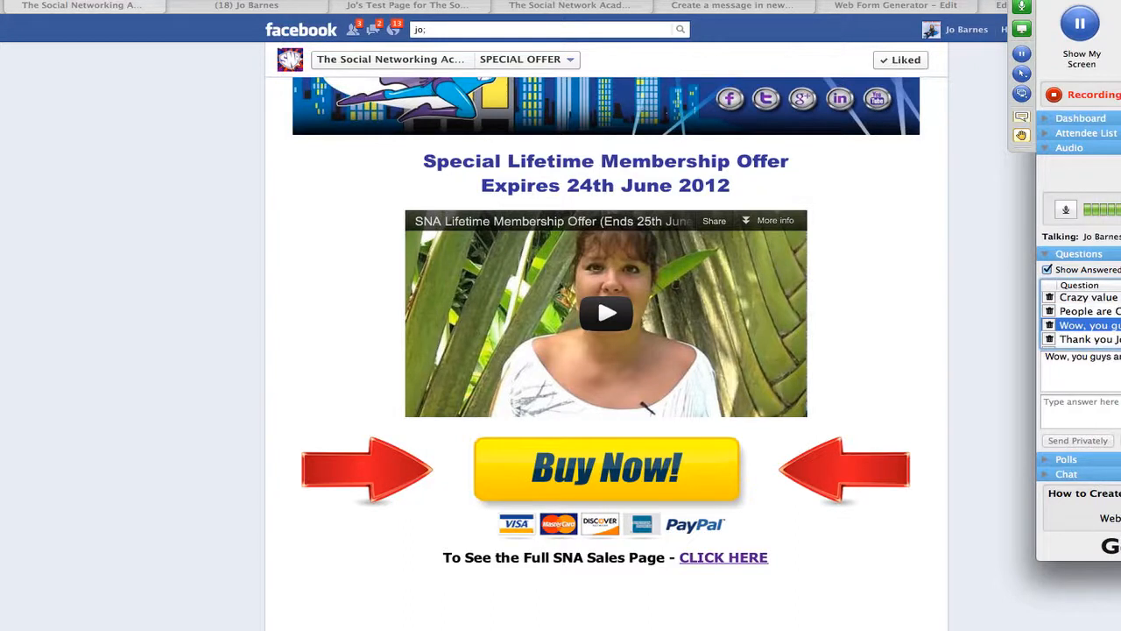
{"action": "left_click", "coordinate": [1089, 320]}
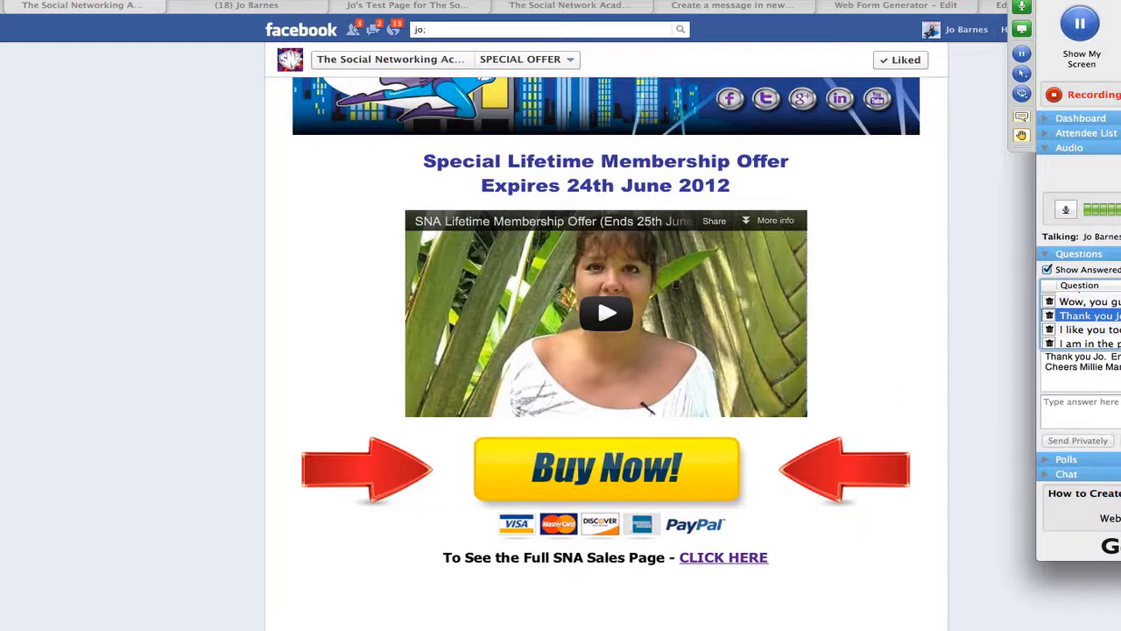
Step: Read the attendee messages beginning "I like you too muc" and "I am in the proces", leaving both questions' options unused
{"action": "left_click", "coordinate": [1049, 329]}
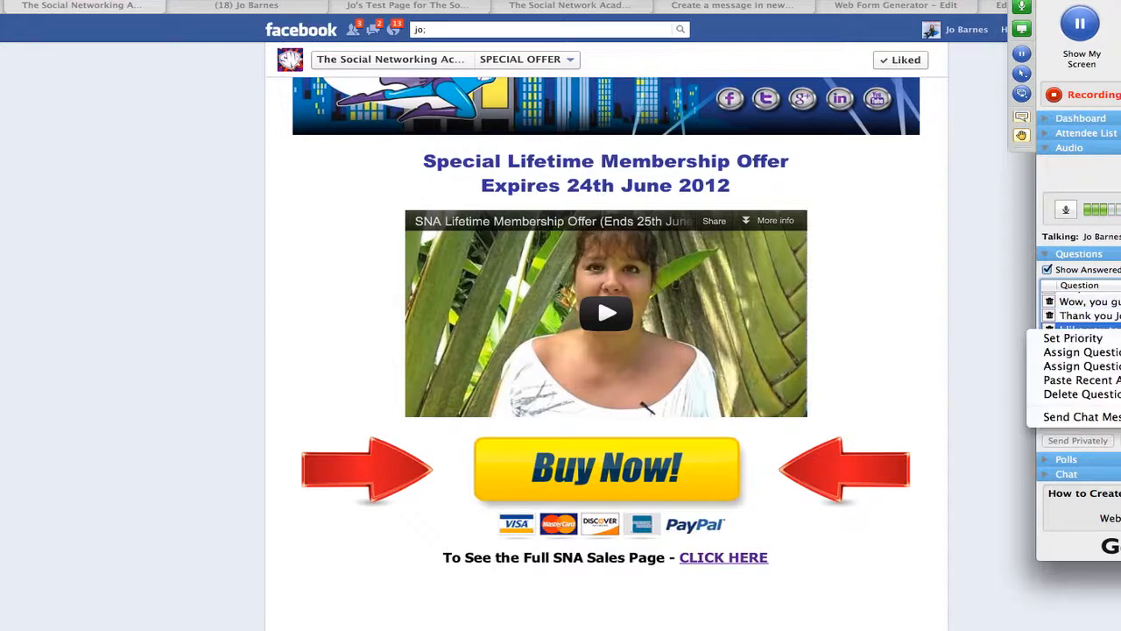
{"action": "right_click", "coordinate": [1075, 329]}
{"action": "key", "text": "Escape"}
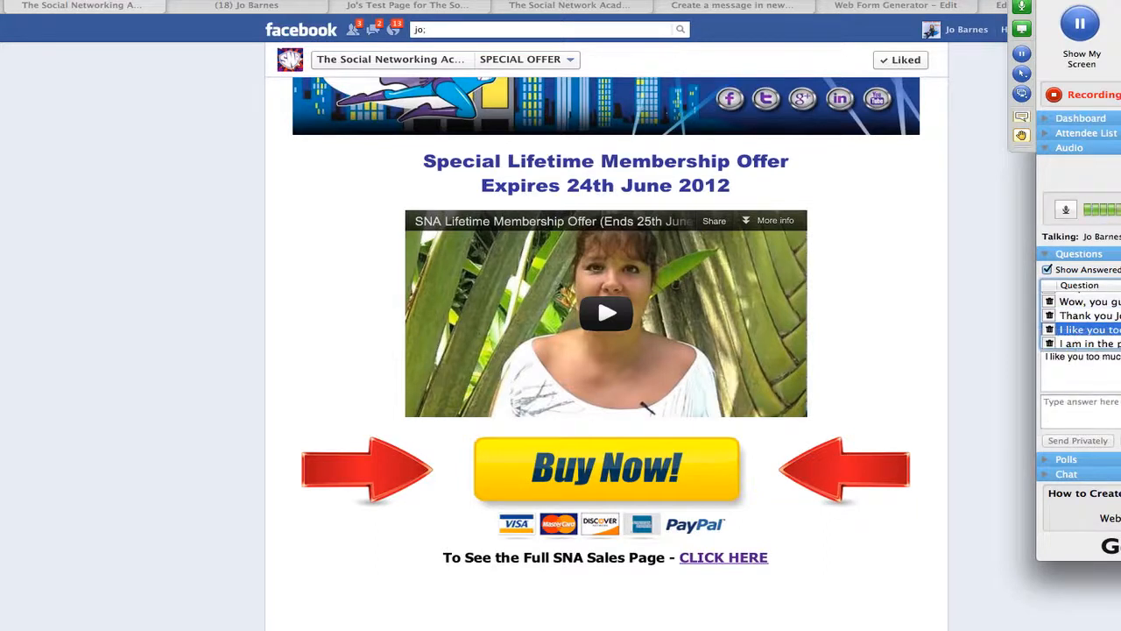
{"action": "scroll", "coordinate": [1081, 322], "scroll_direction": "down", "scroll_amount": 1}
{"action": "right_click", "coordinate": [1049, 321]}
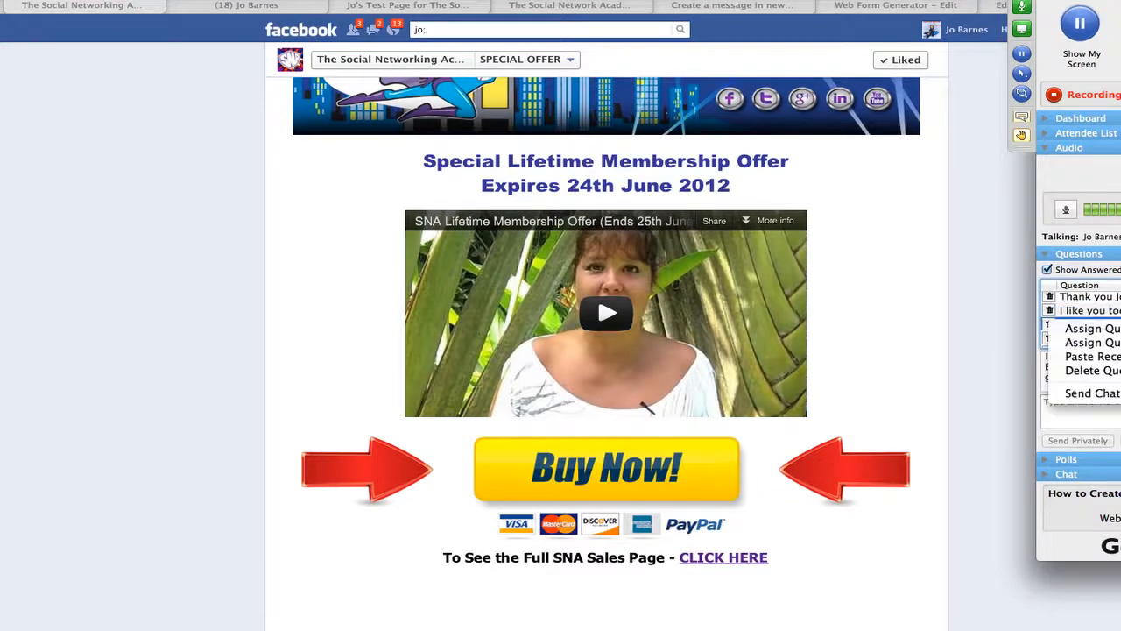
{"action": "key", "text": "Escape"}
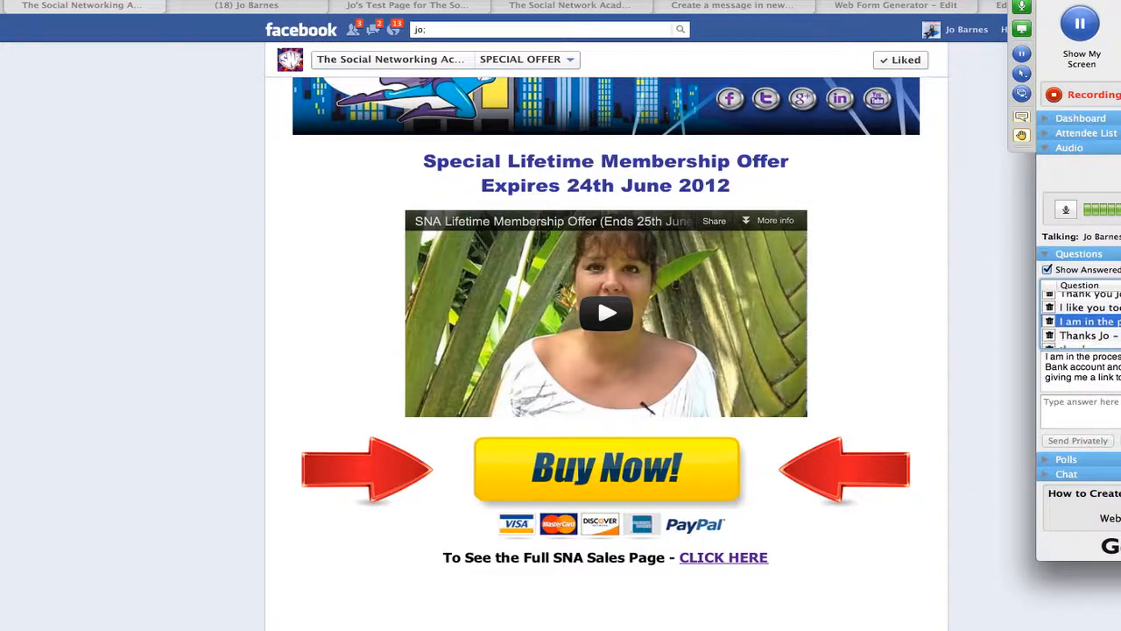
Step: Read the thanks message following "I am in the proces" and the one beginning "thank you so muc"
{"action": "scroll", "coordinate": [1081, 321], "scroll_direction": "down", "scroll_amount": 1}
{"action": "left_click", "coordinate": [1088, 320]}
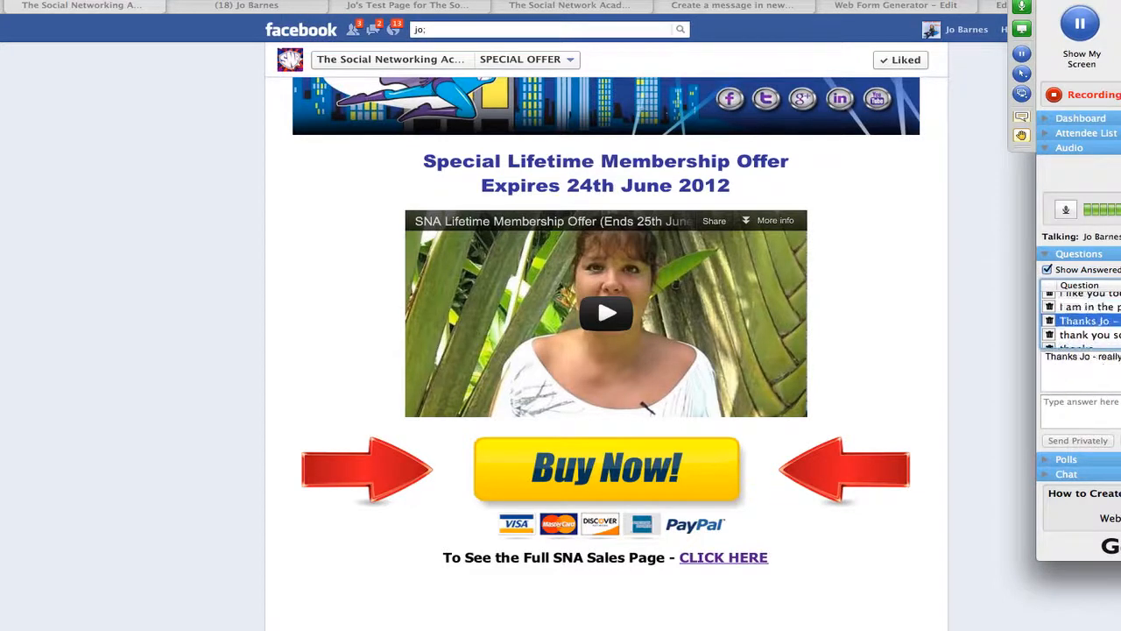
{"action": "scroll", "coordinate": [1081, 321], "scroll_direction": "down", "scroll_amount": 2}
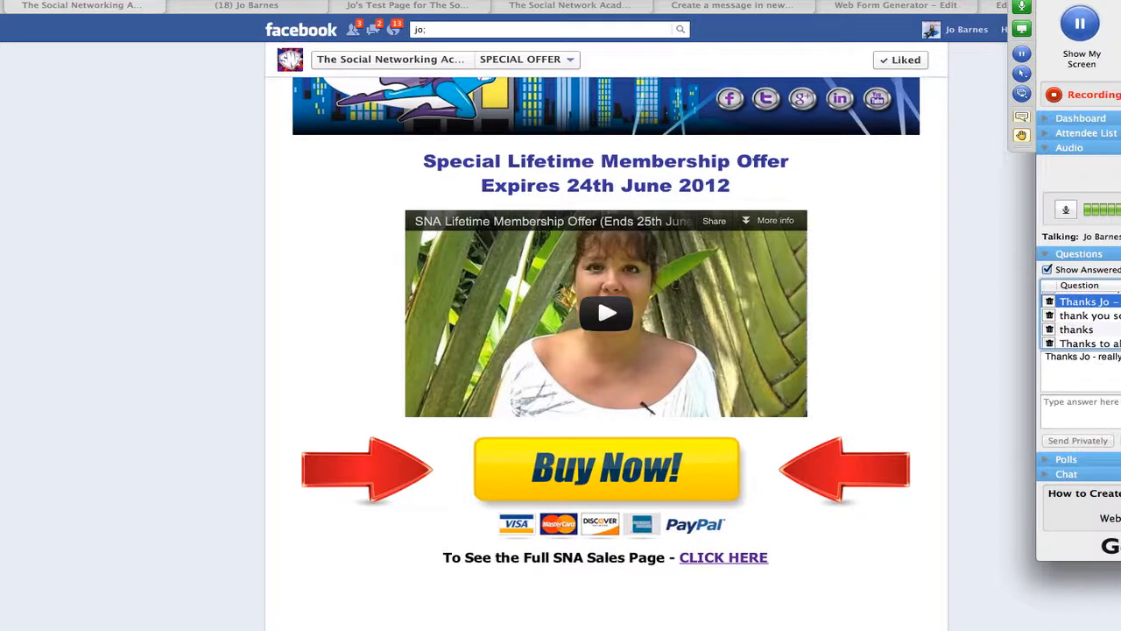
{"action": "left_click", "coordinate": [1086, 316]}
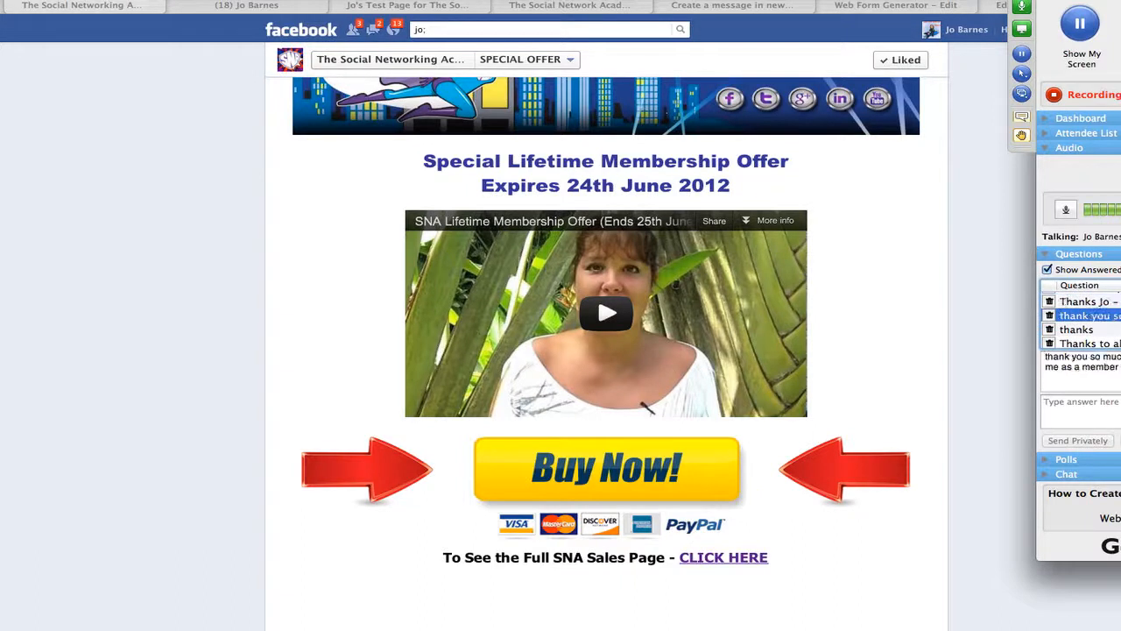
{"action": "scroll", "coordinate": [1081, 321], "scroll_direction": "down", "scroll_amount": 1}
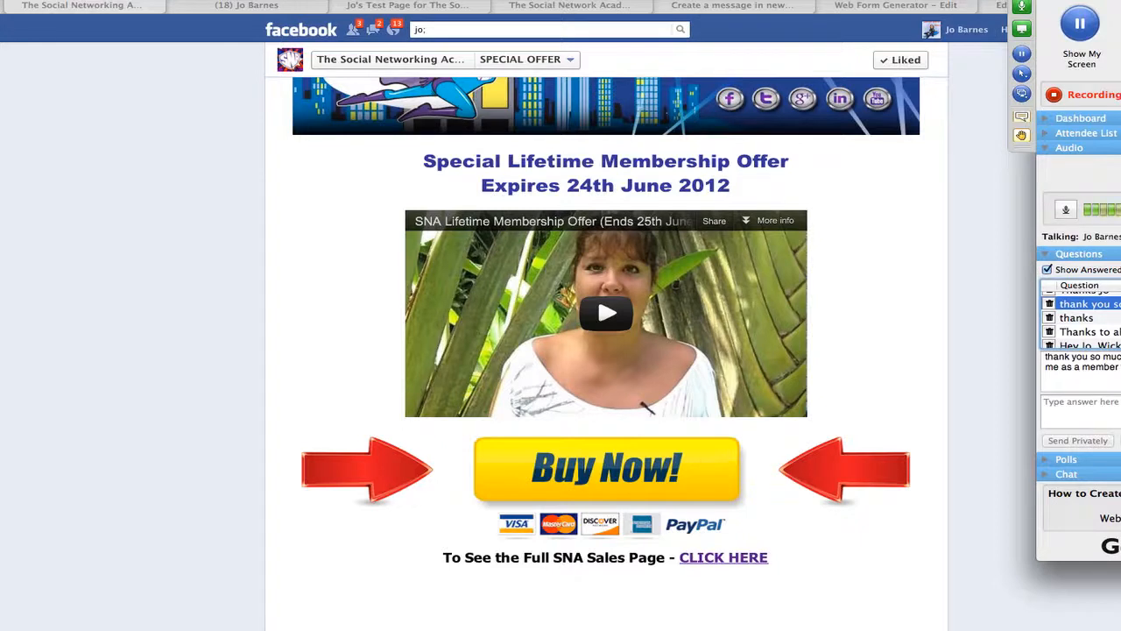
Step: Read the attendee messages "thanks" and "Thanks to all", and the "Wicked" message that follows them
{"action": "left_click", "coordinate": [1078, 317]}
{"action": "scroll", "coordinate": [1081, 321], "scroll_direction": "down", "scroll_amount": 1}
{"action": "left_click", "coordinate": [1086, 326]}
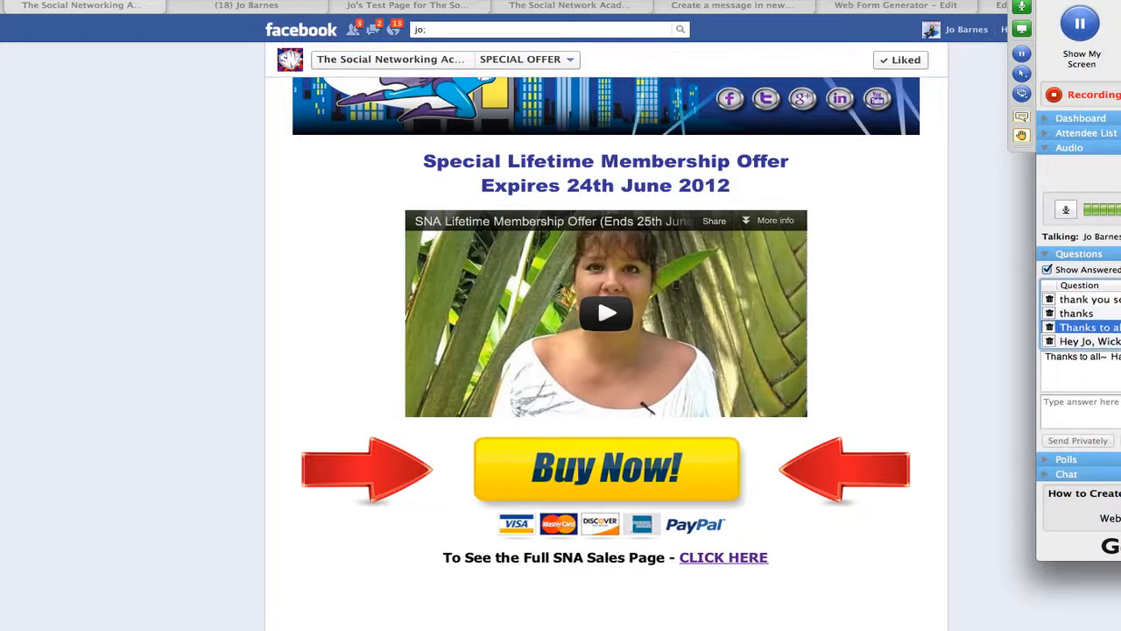
{"action": "left_click", "coordinate": [1086, 341]}
{"action": "scroll", "coordinate": [1081, 320], "scroll_direction": "down", "scroll_amount": 1}
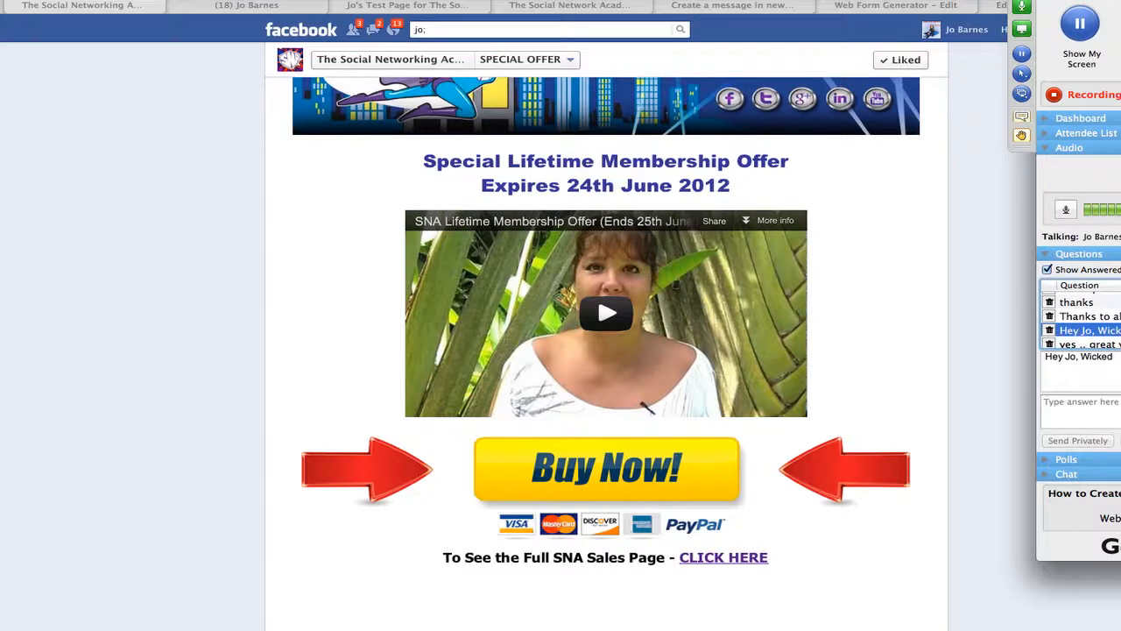
Step: Read the "yes .. great value" message and the remaining attendee thank-you messages through the last one, "Thank you very m"
{"action": "scroll", "coordinate": [1081, 319], "scroll_direction": "down", "scroll_amount": 1}
{"action": "left_click", "coordinate": [1087, 342]}
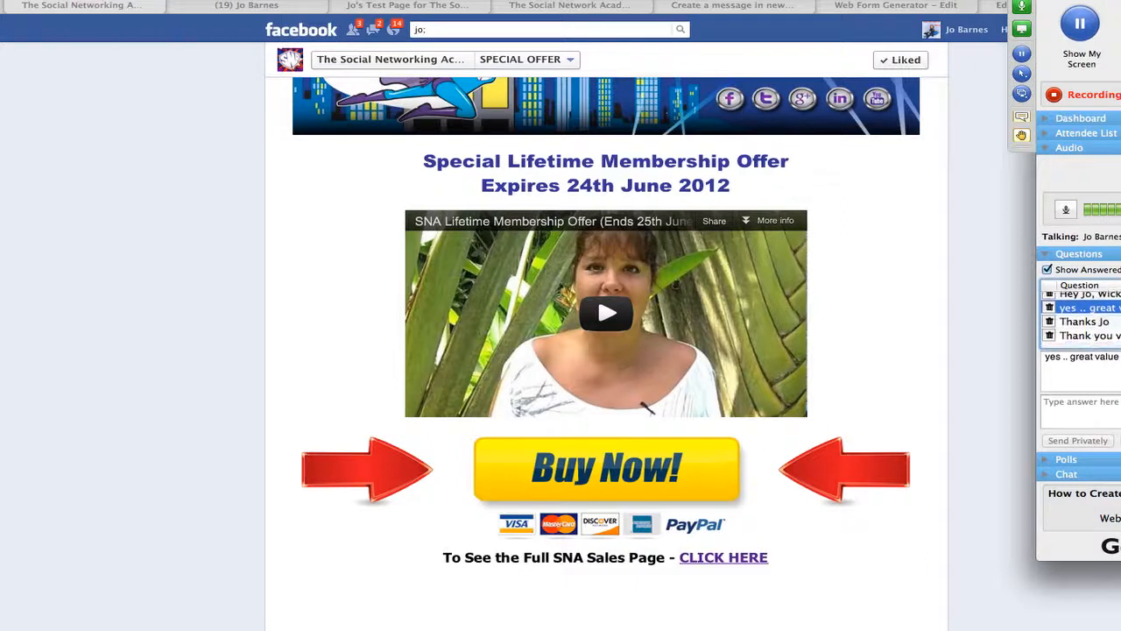
{"action": "left_click", "coordinate": [1084, 323]}
{"action": "left_click", "coordinate": [1087, 341]}
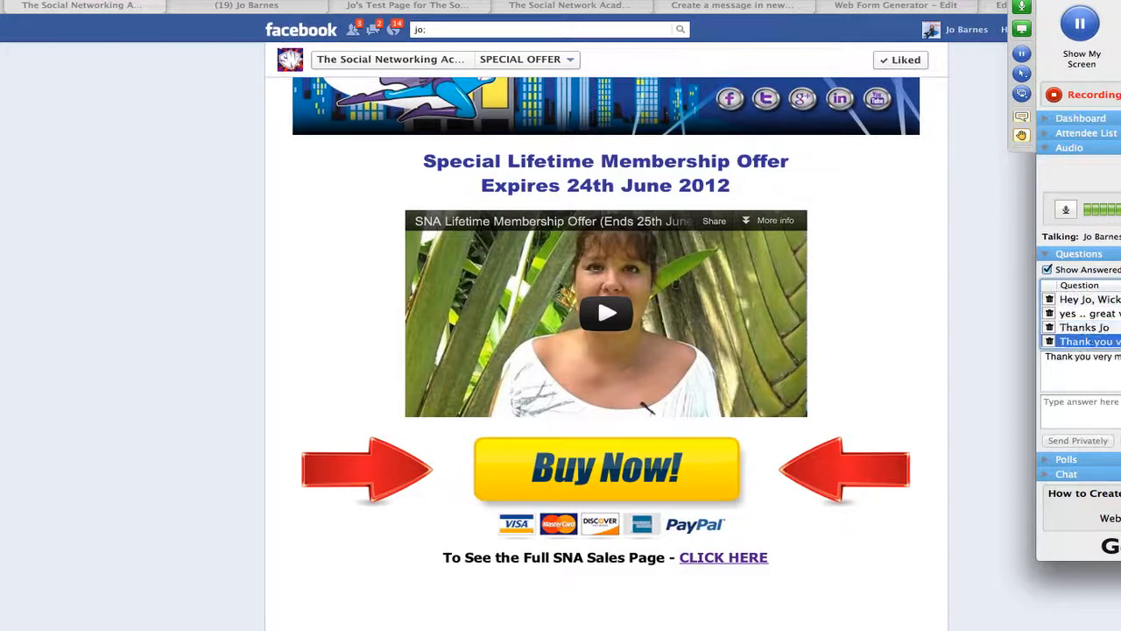